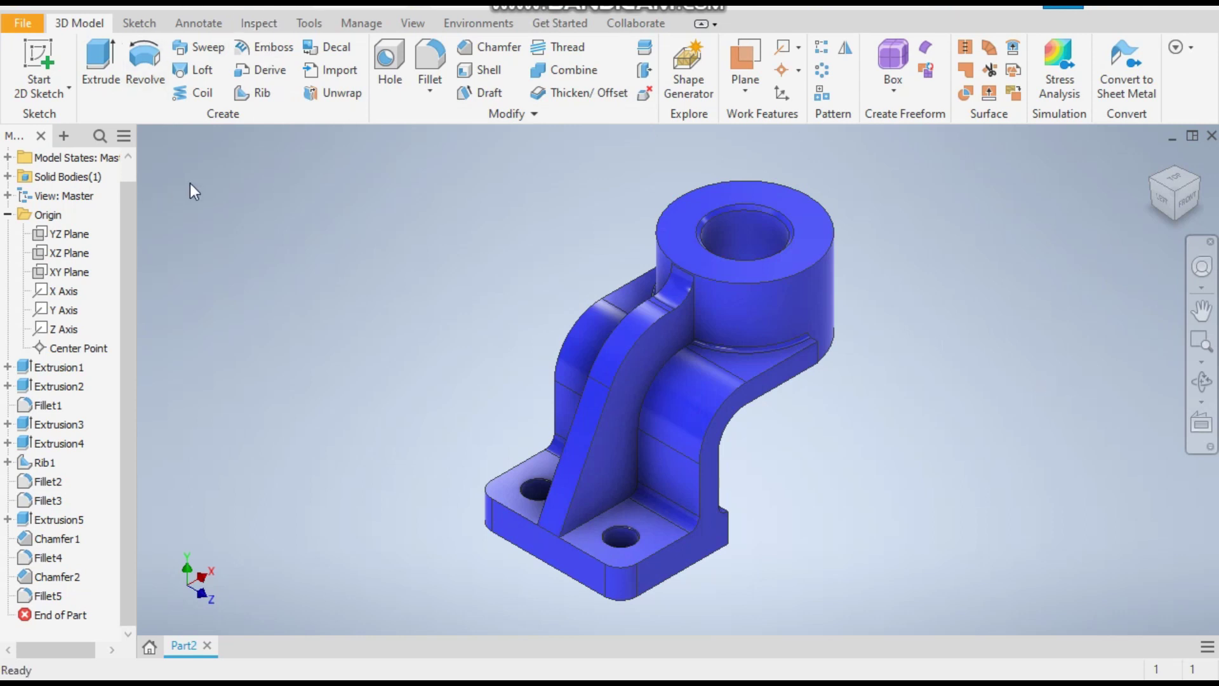
- Create a new part from the Standard (mm).ipt template and start a sketch on the horizontal XZ plane
left_click(39, 4)
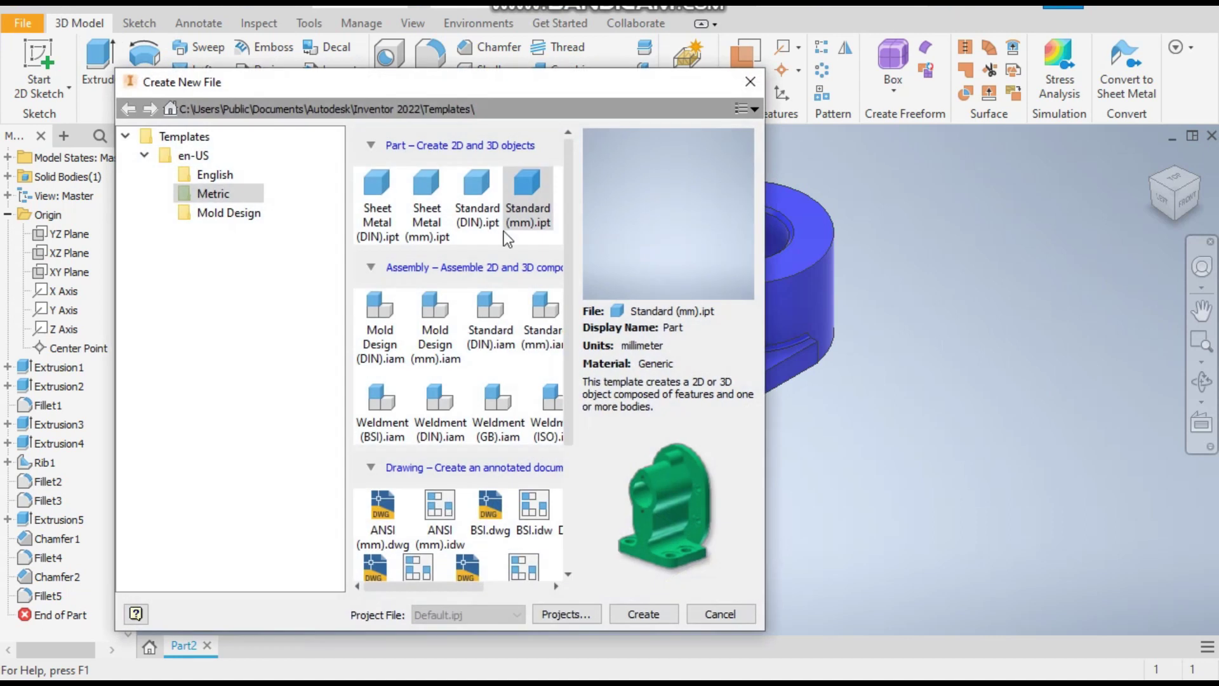
double_click(529, 193)
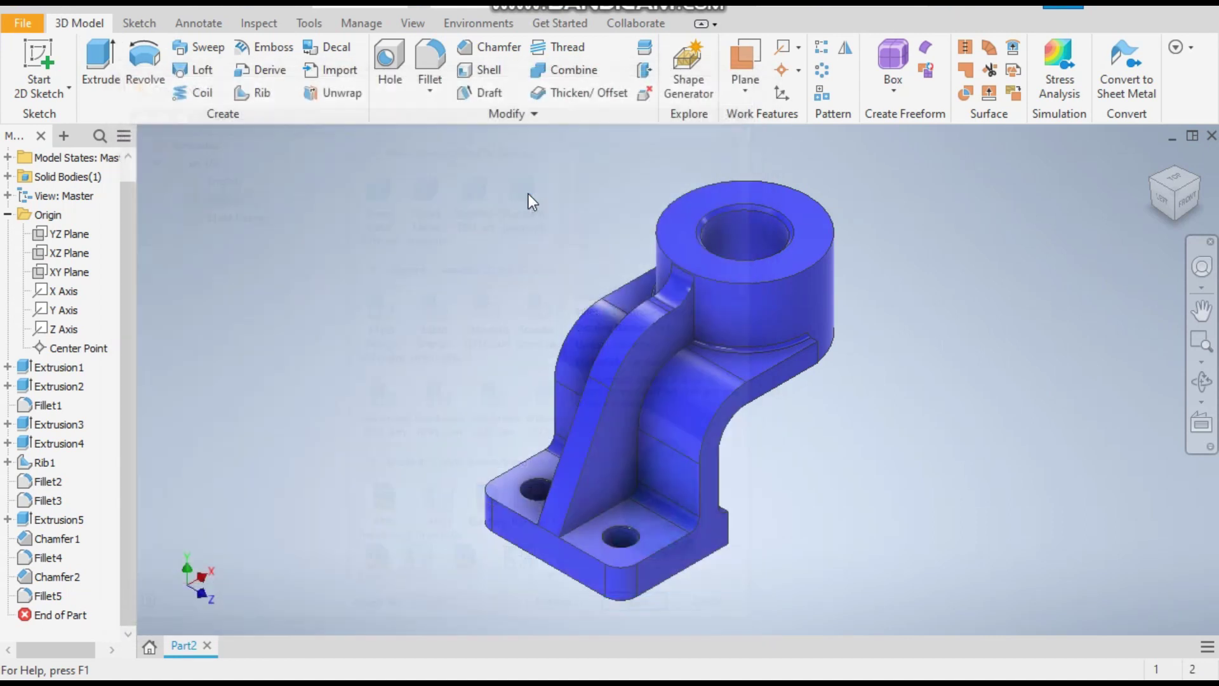
left_click(33, 54)
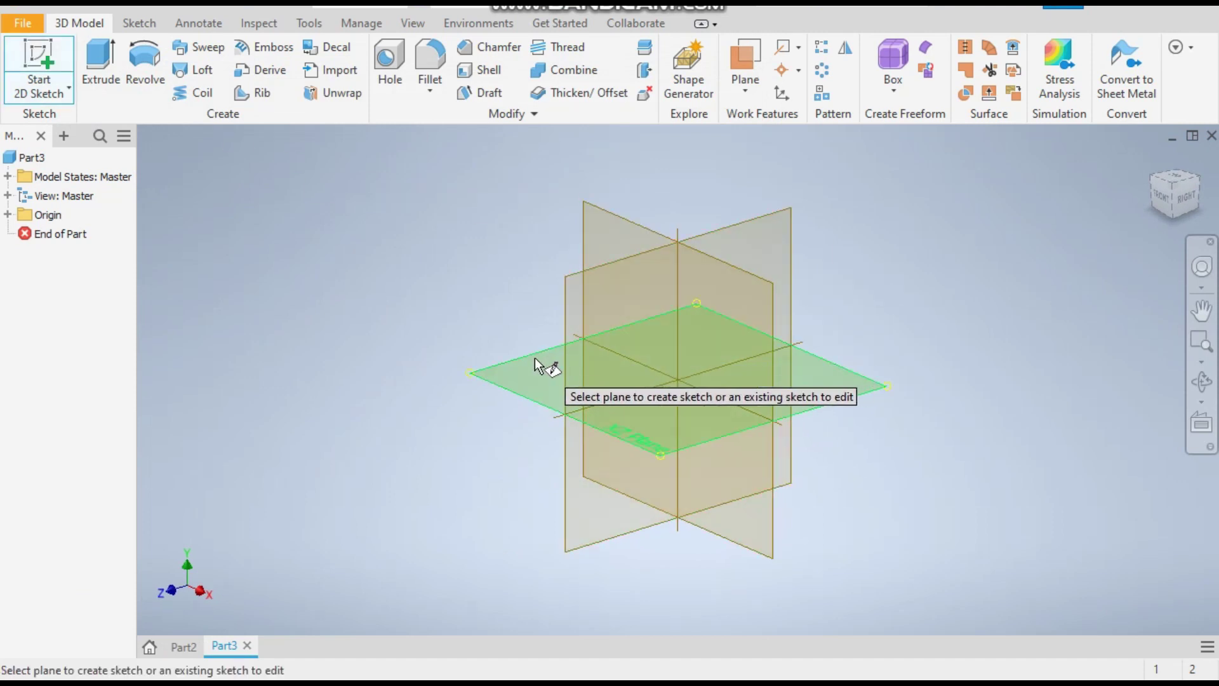
left_click(533, 357)
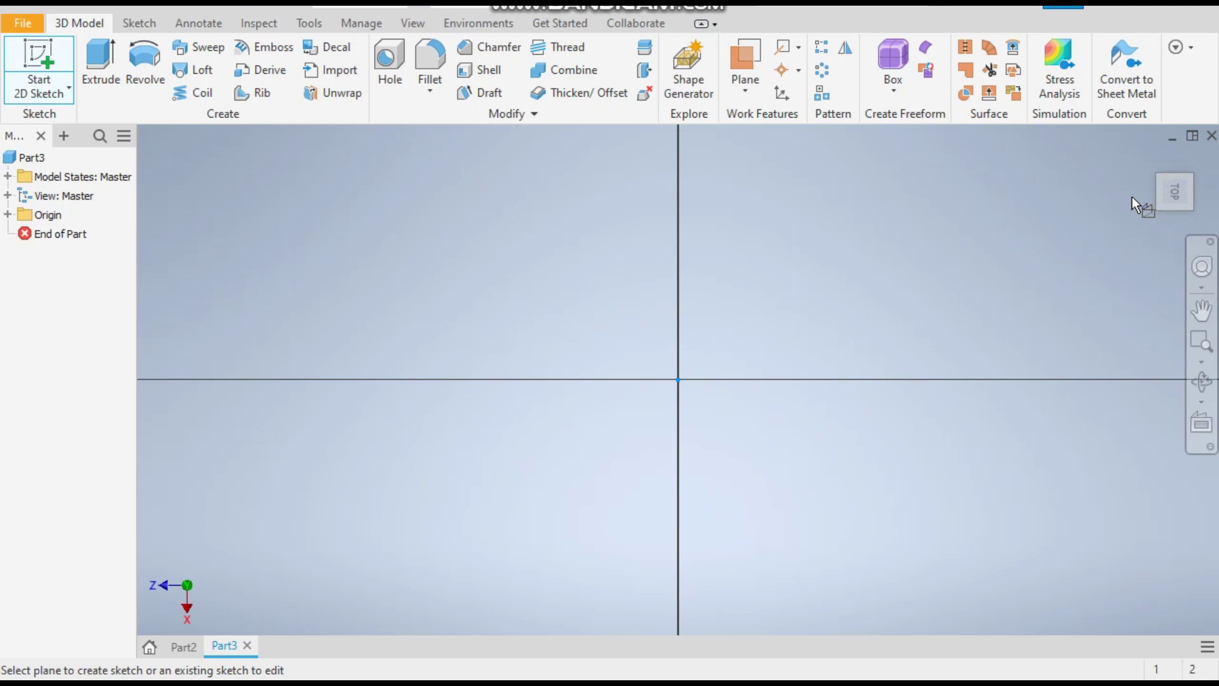
left_click(1195, 167)
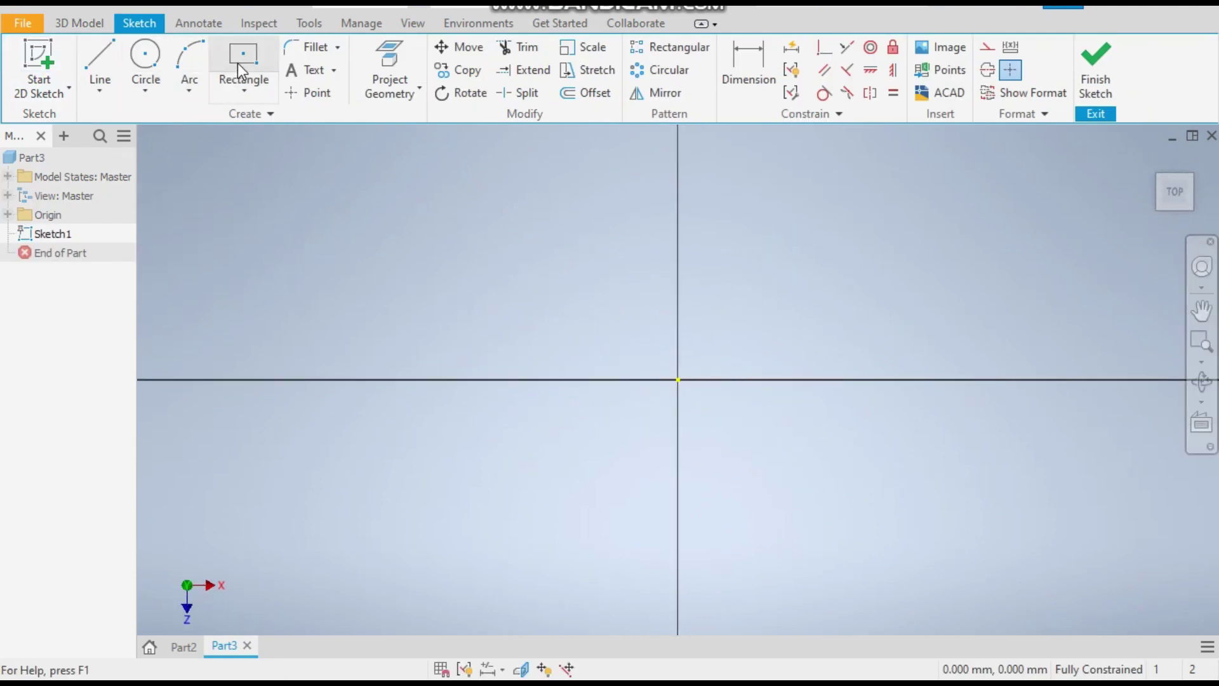
- Sketch a two-point center rectangle on the origin, 92 mm wide and 68 mm high
left_click(242, 89)
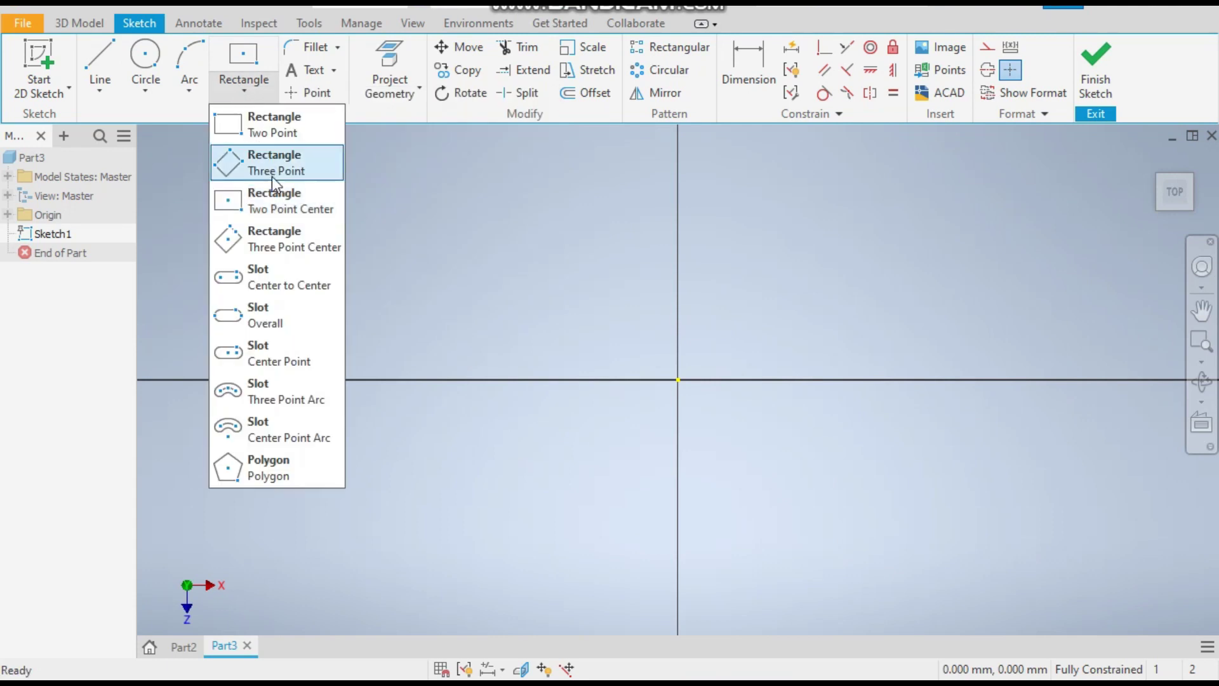
left_click(271, 213)
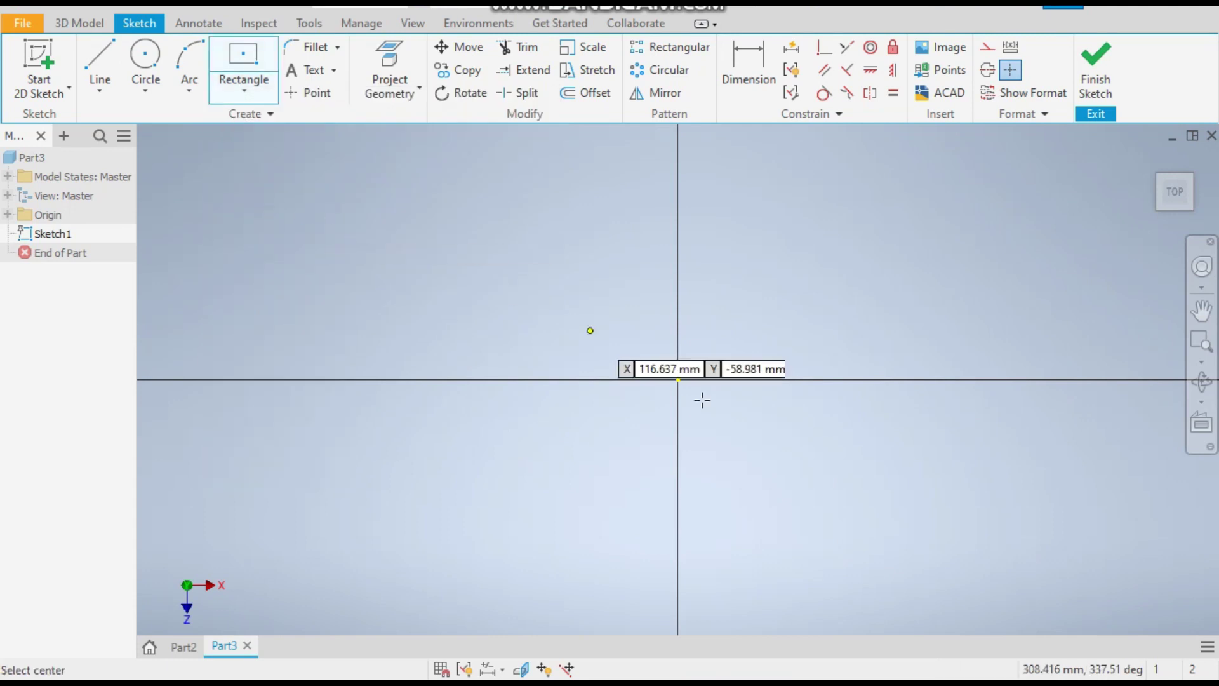
left_click(678, 379)
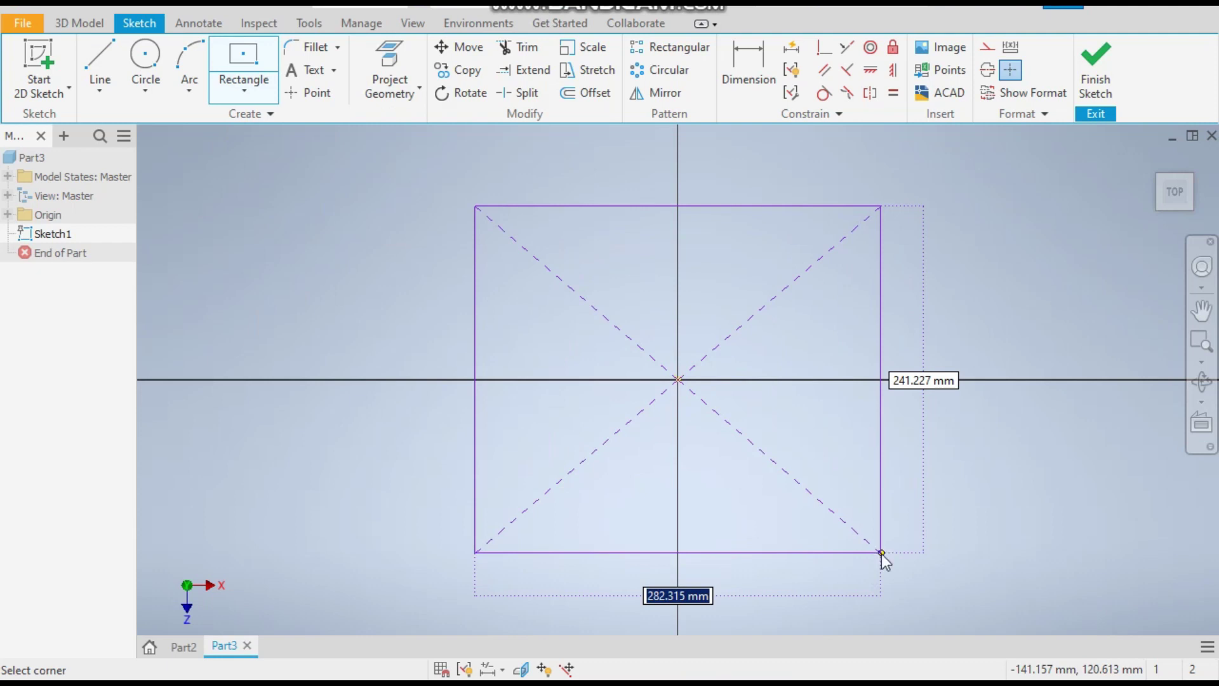
type("92")
key("Tab")
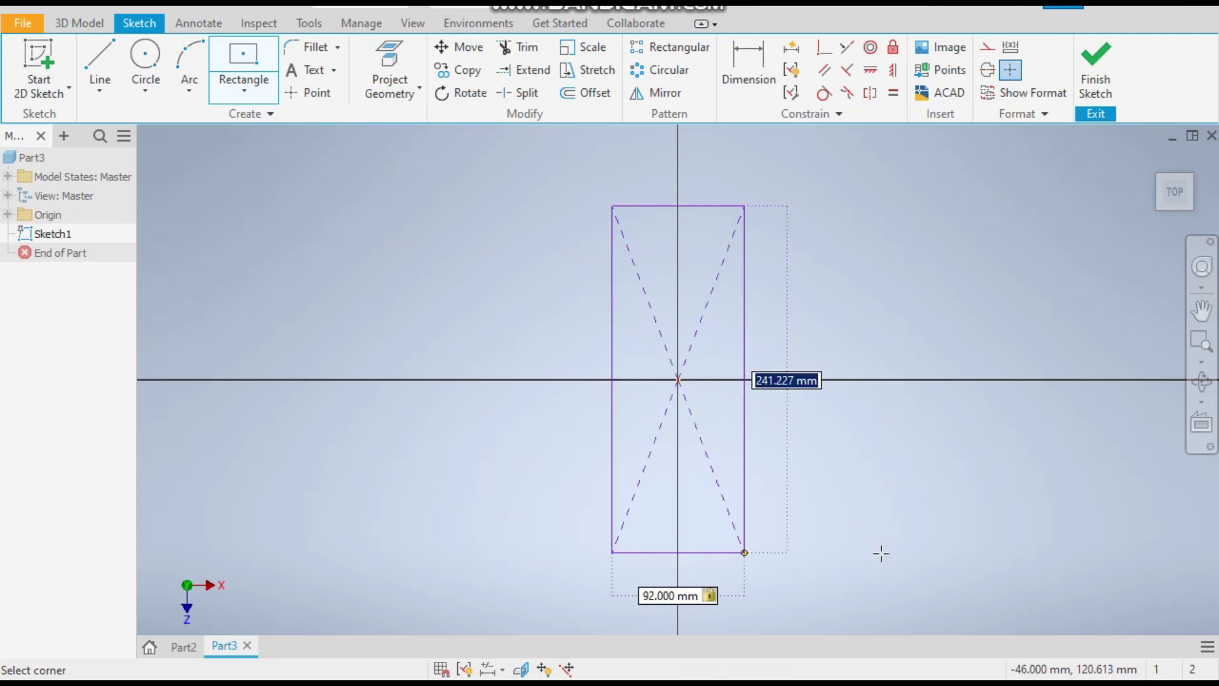
type("68")
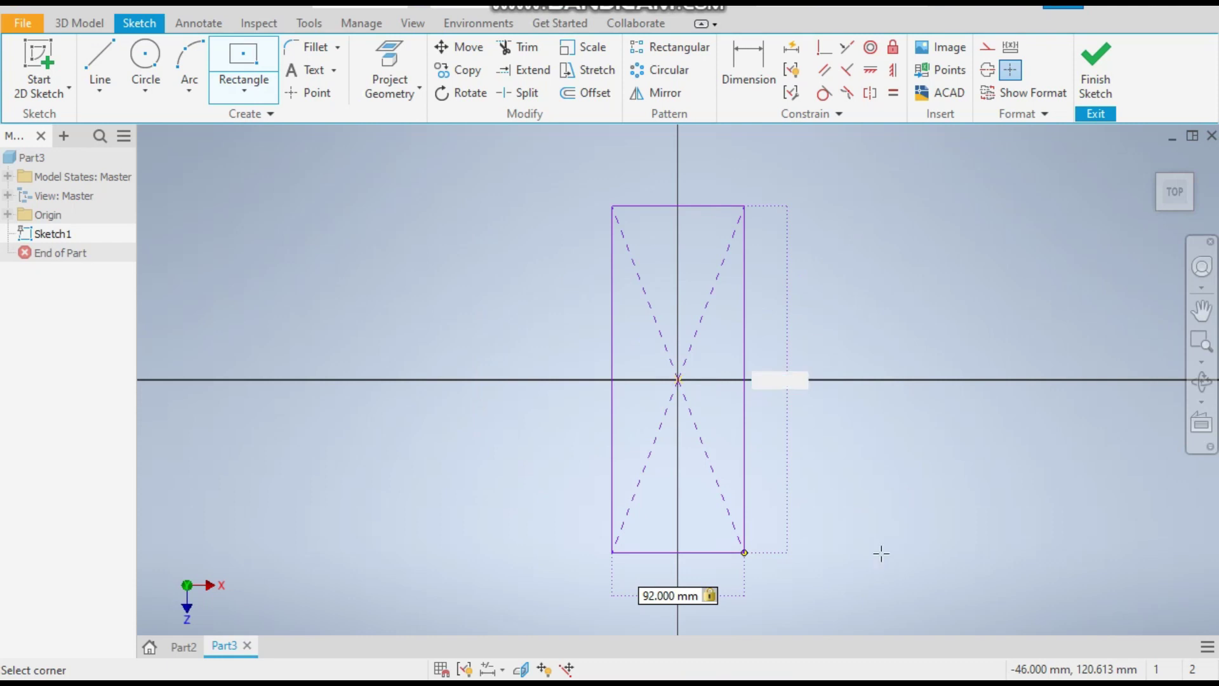
key("Return")
right_click(724, 322)
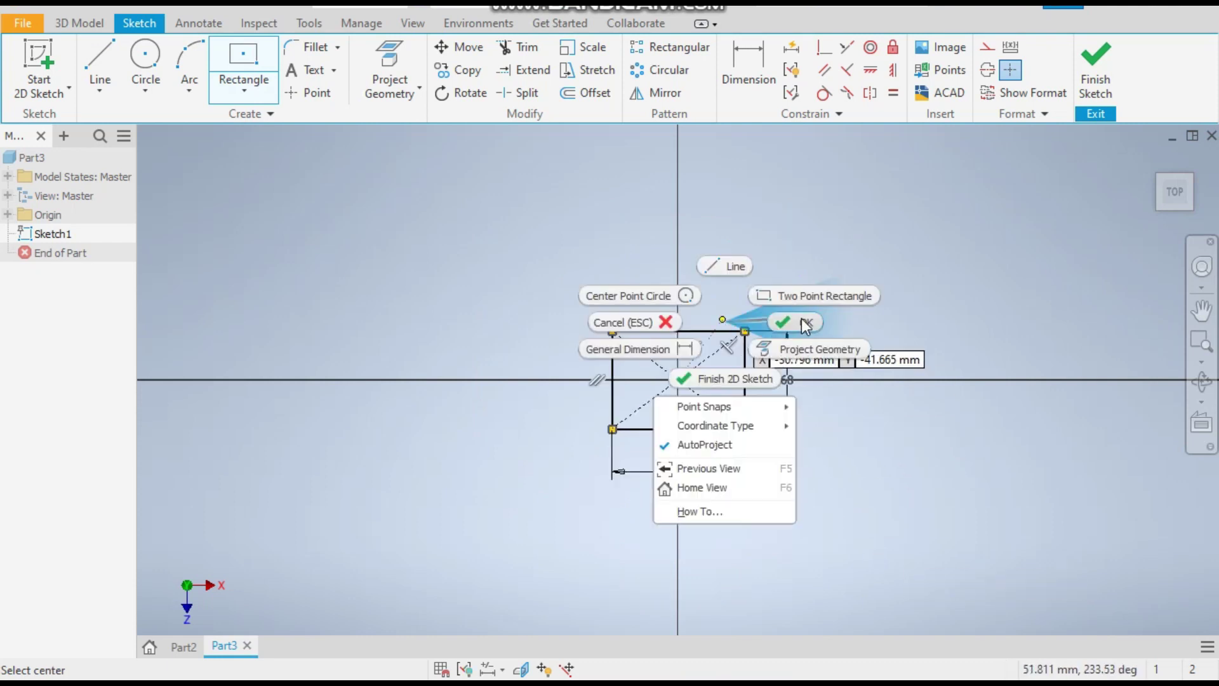
left_click(801, 318)
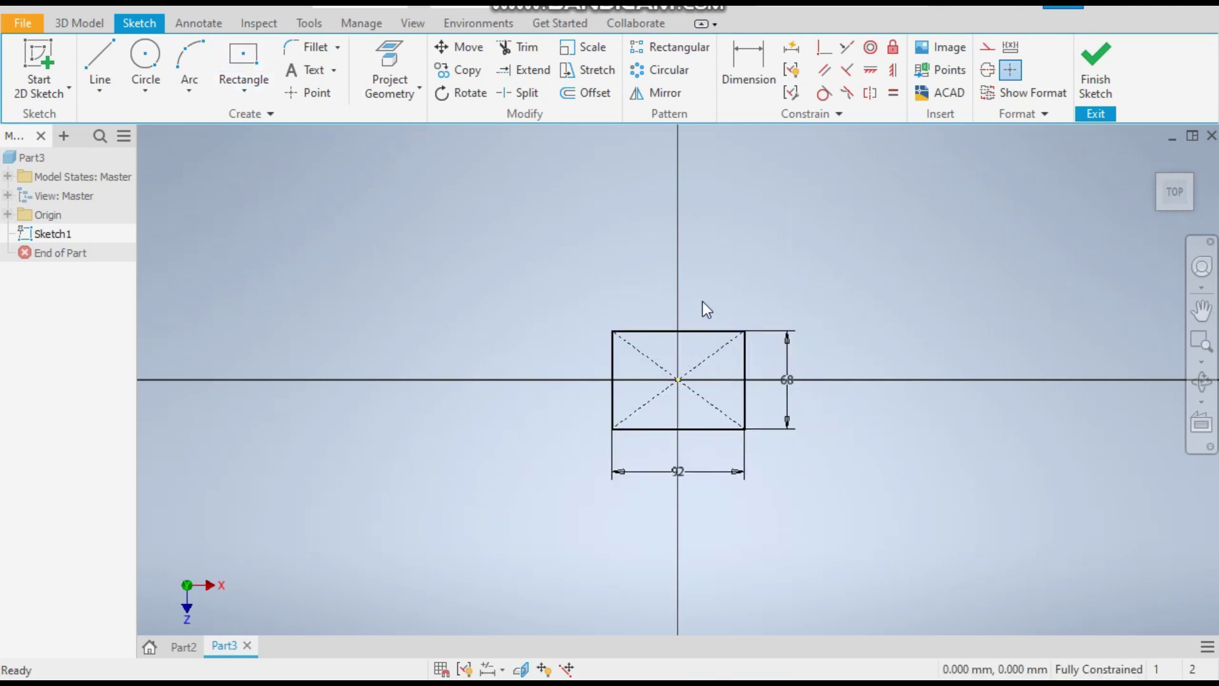
- Finish the sketch and extrude the rectangle upward 18 mm as the base block
left_click(1100, 72)
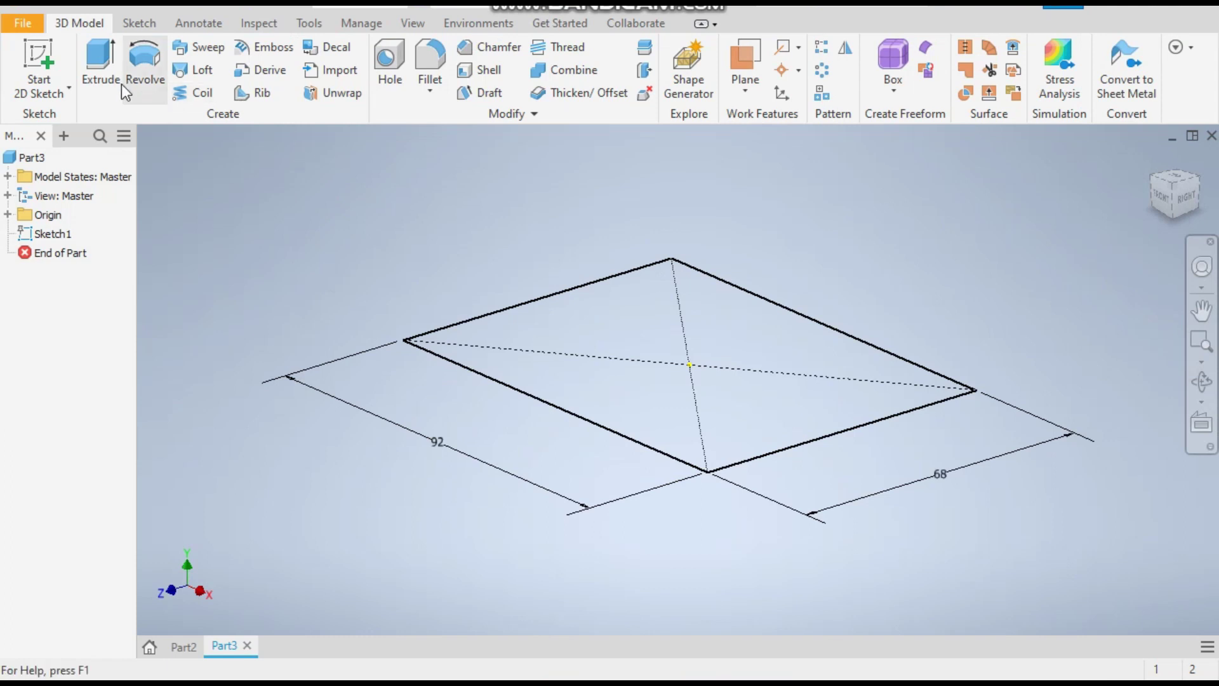
left_click(101, 67)
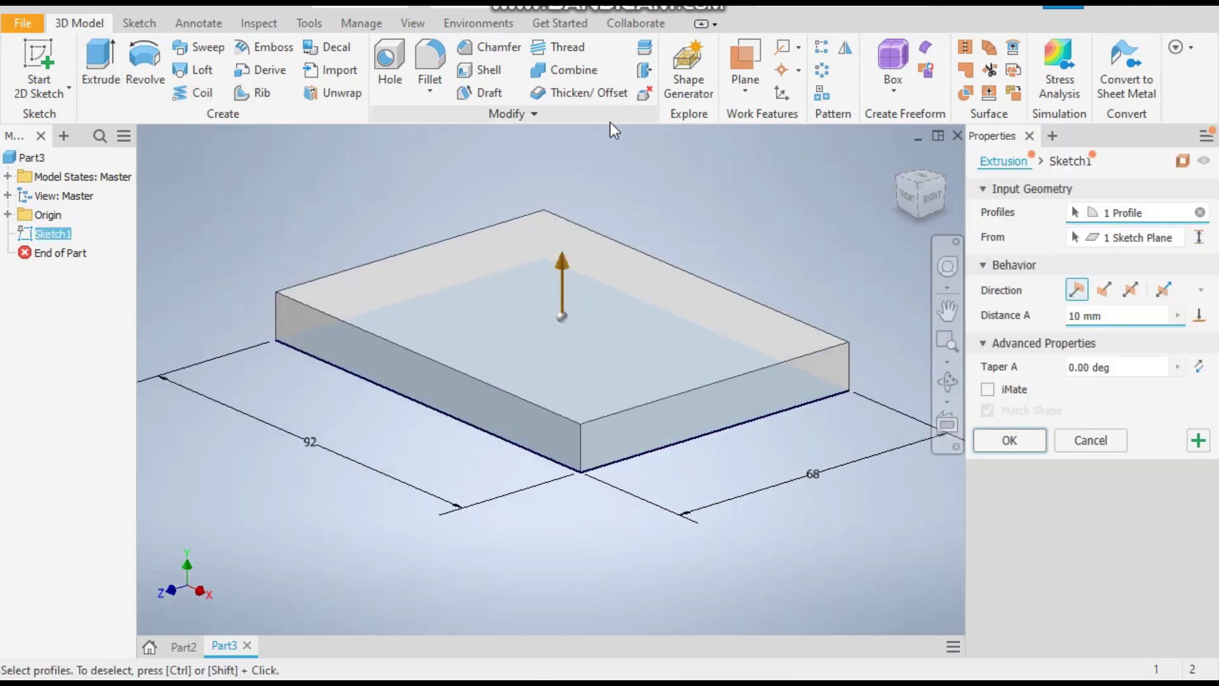
left_click(1119, 319)
type("18")
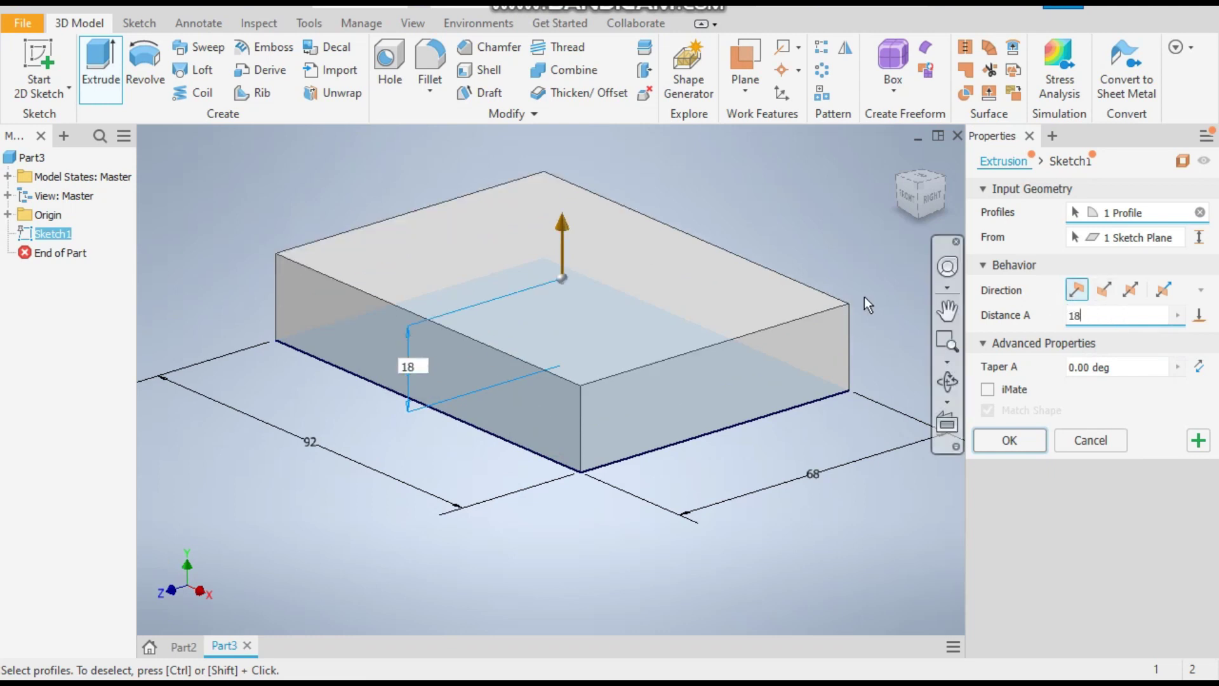
left_click(1008, 441)
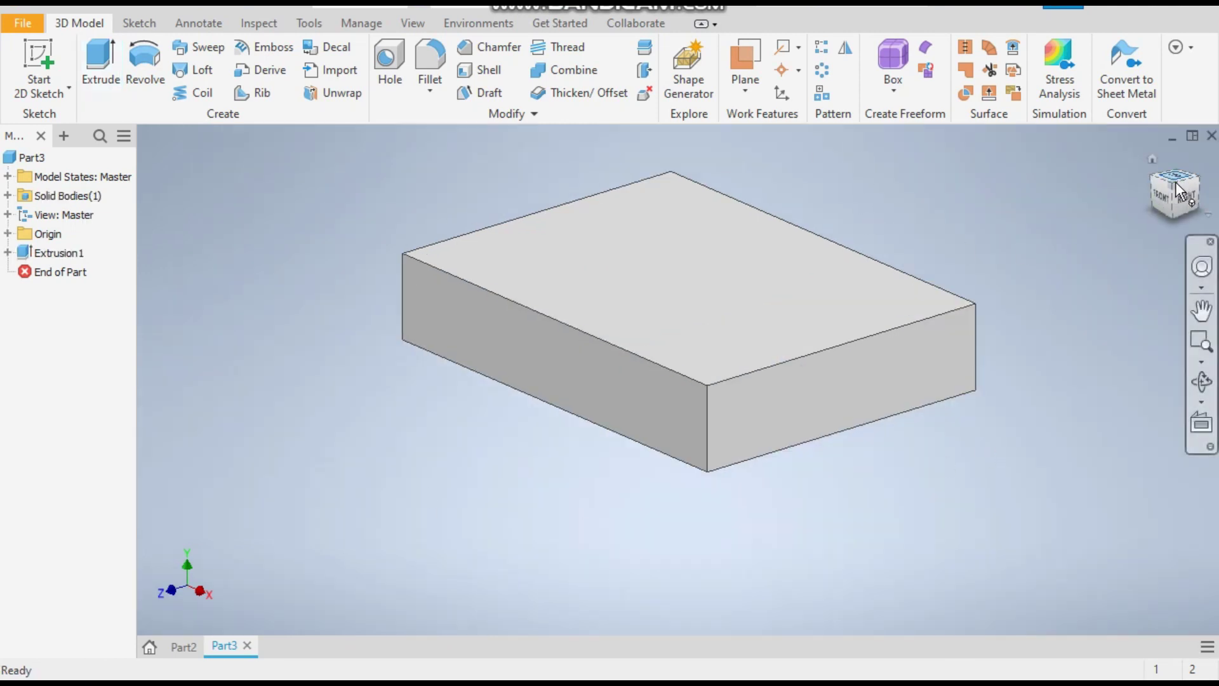
- Start a new sketch on the YZ origin plane through the middle of the block
left_click(7, 234)
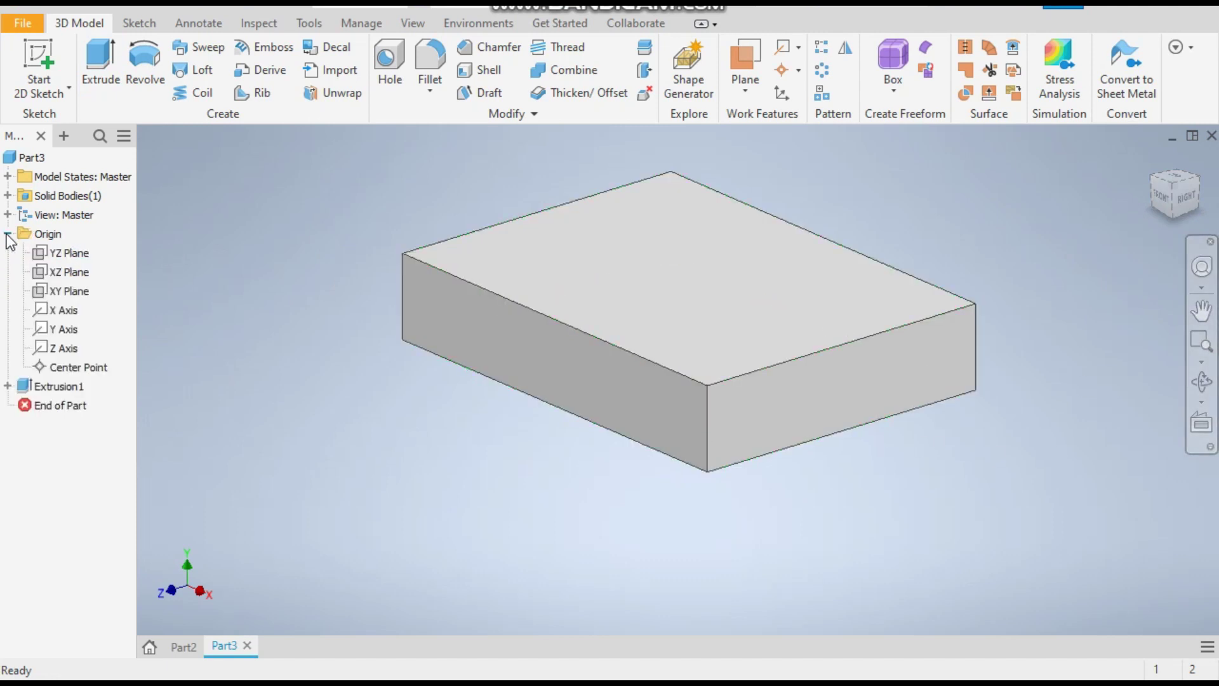
left_click(64, 254)
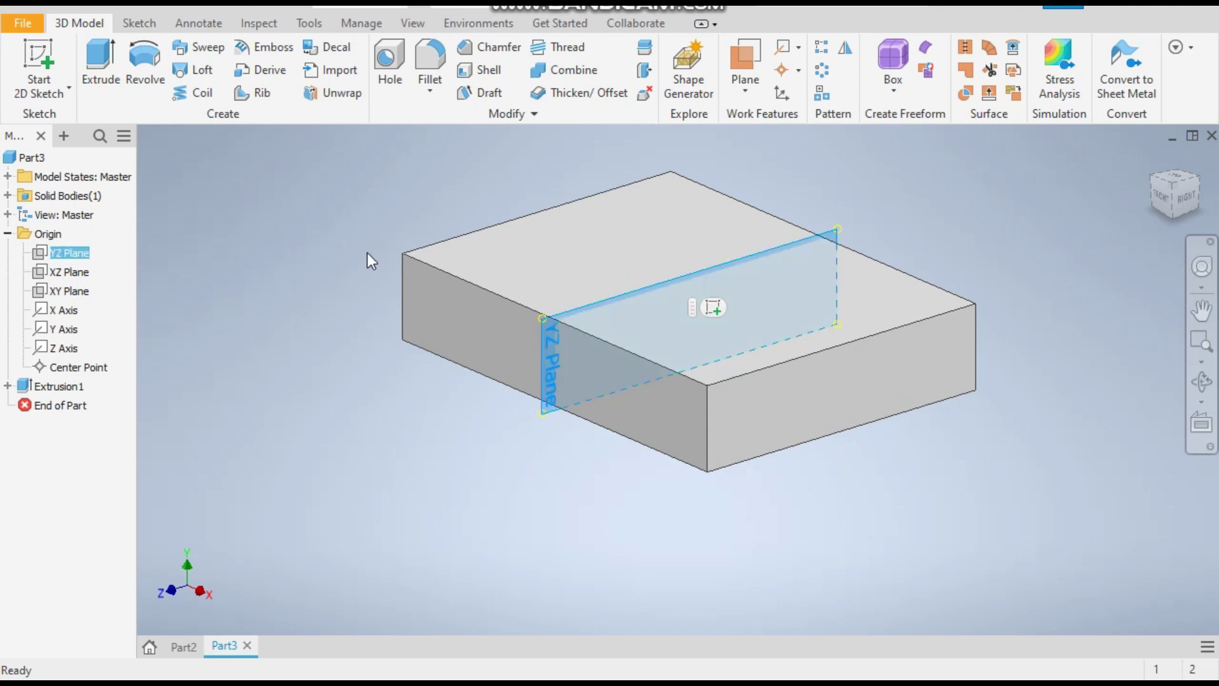
left_click(713, 309)
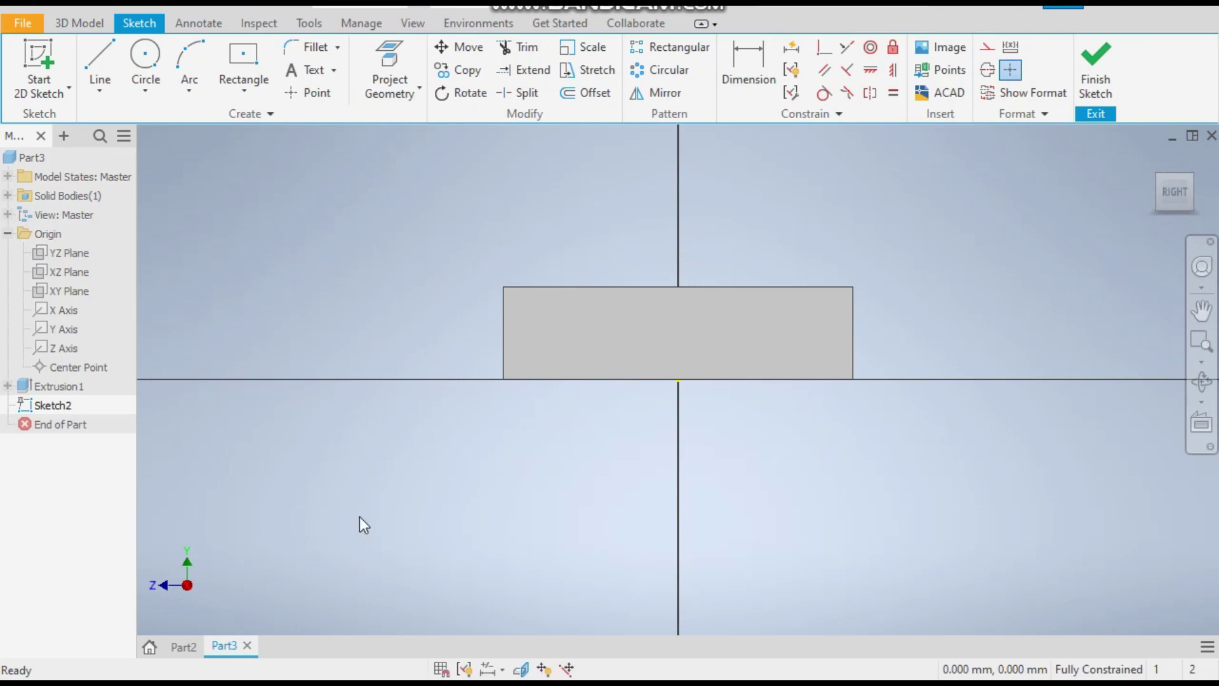
- Examine the finished bracket in Part2 from the front, and return to the Part3 sketch
left_click(183, 646)
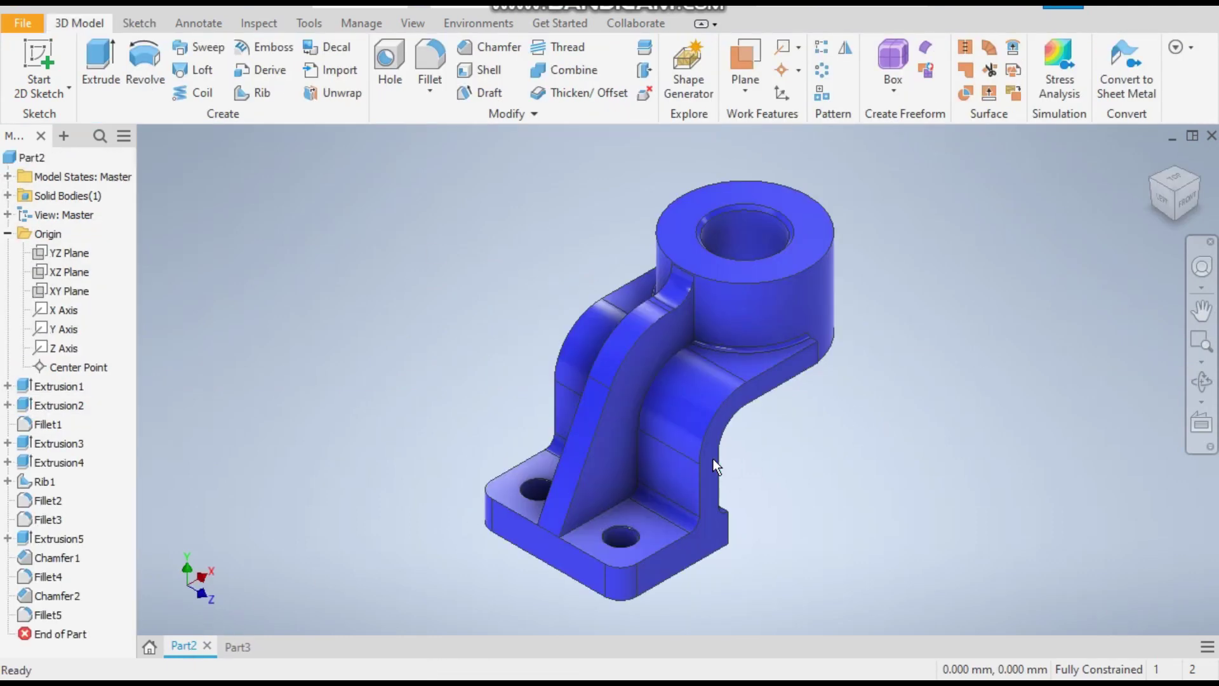
left_click(1188, 203)
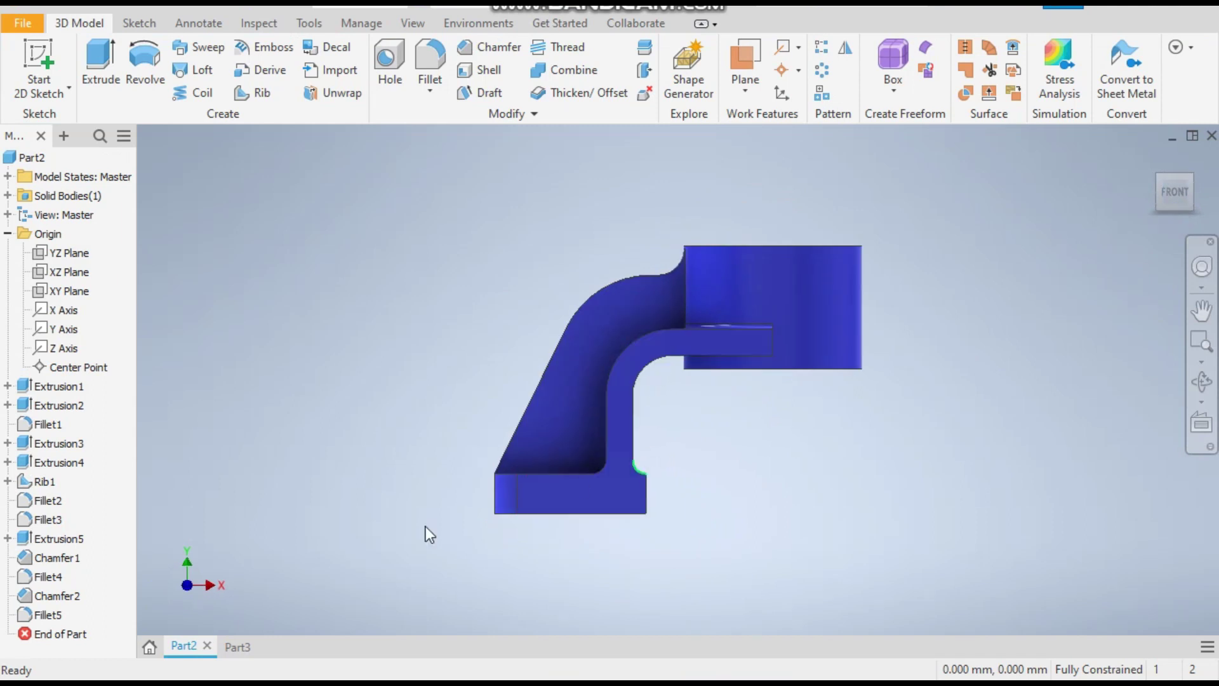
left_click(237, 645)
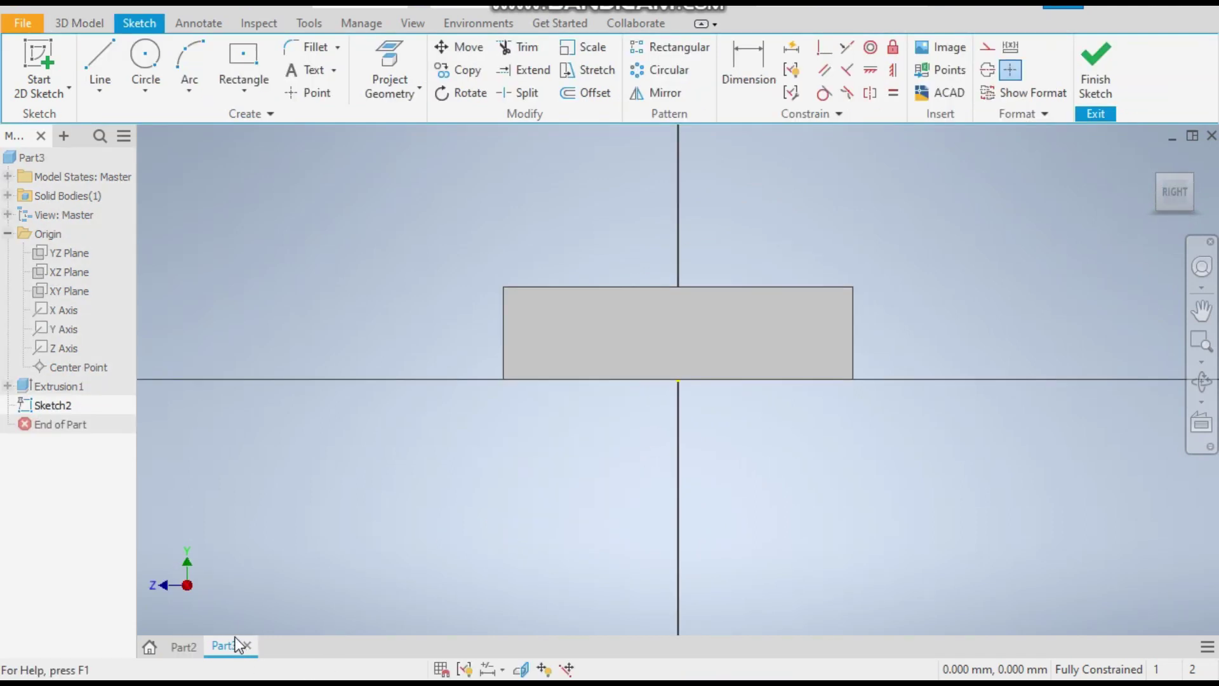
- Sketch a vertical line about 48 mm up from the block's top edge near its -Z end, continued by a horizontal line about 55 mm outward
left_click(98, 56)
scroll(801, 217, "down", 3)
left_click(830, 349)
scroll(731, 330, "up", 4)
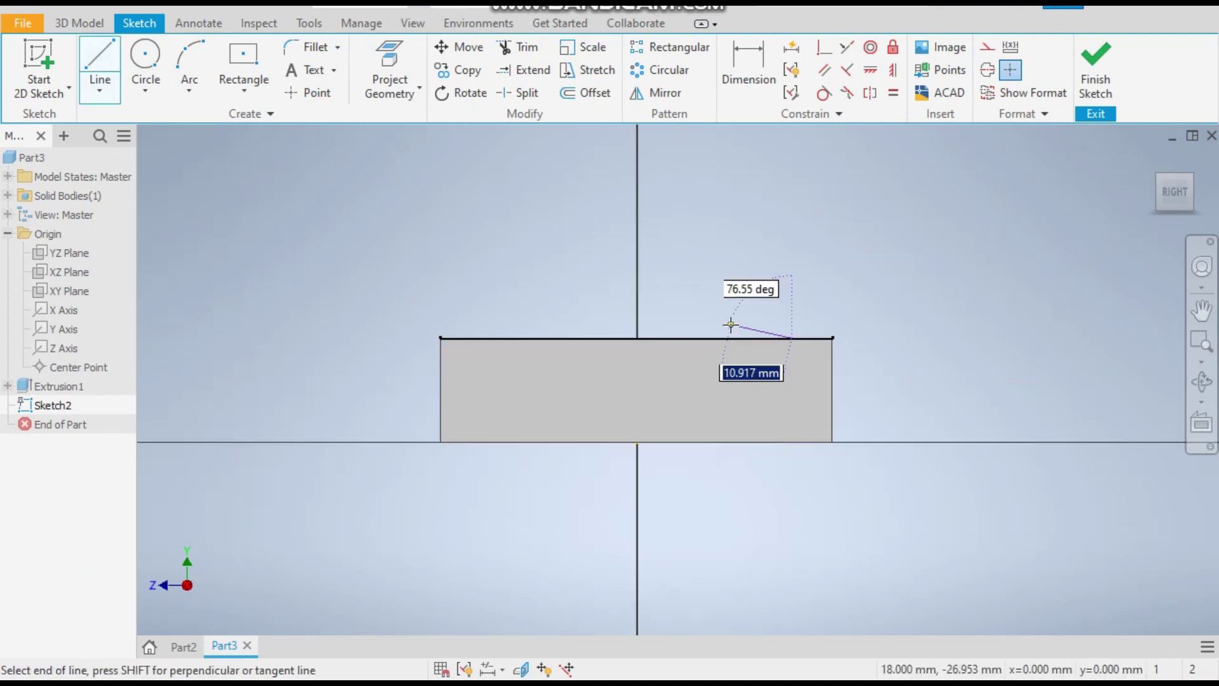
left_click(767, 170)
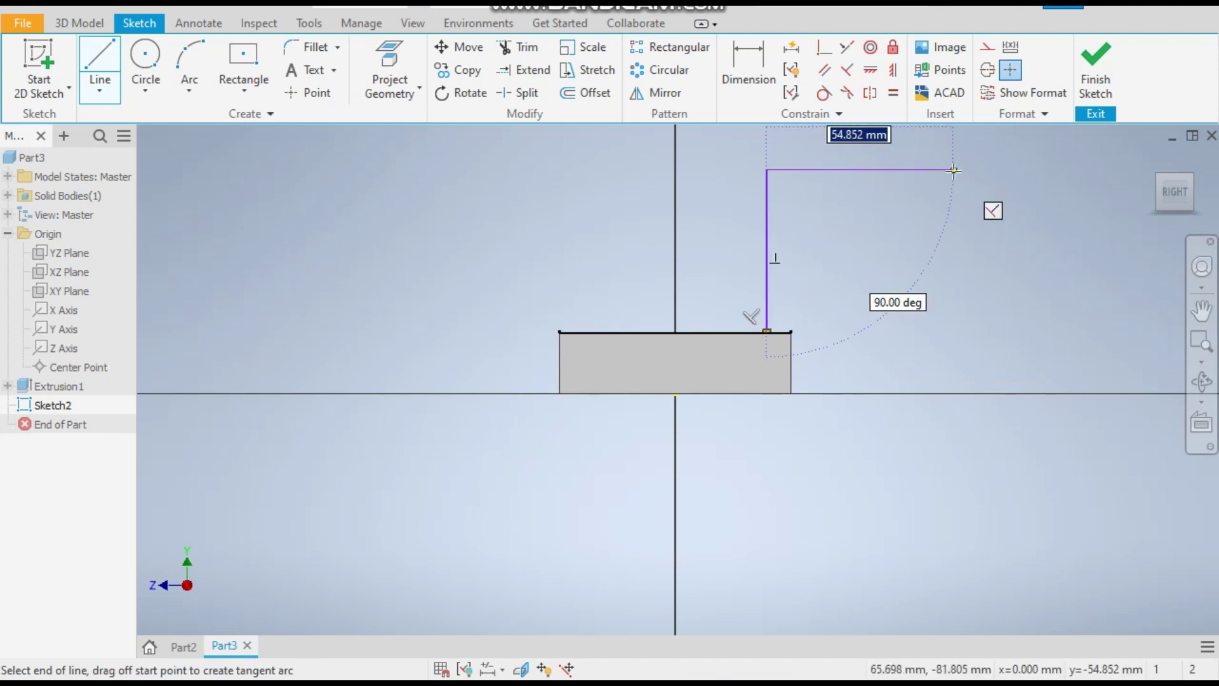
left_click(954, 170)
right_click(955, 170)
left_click(1032, 169)
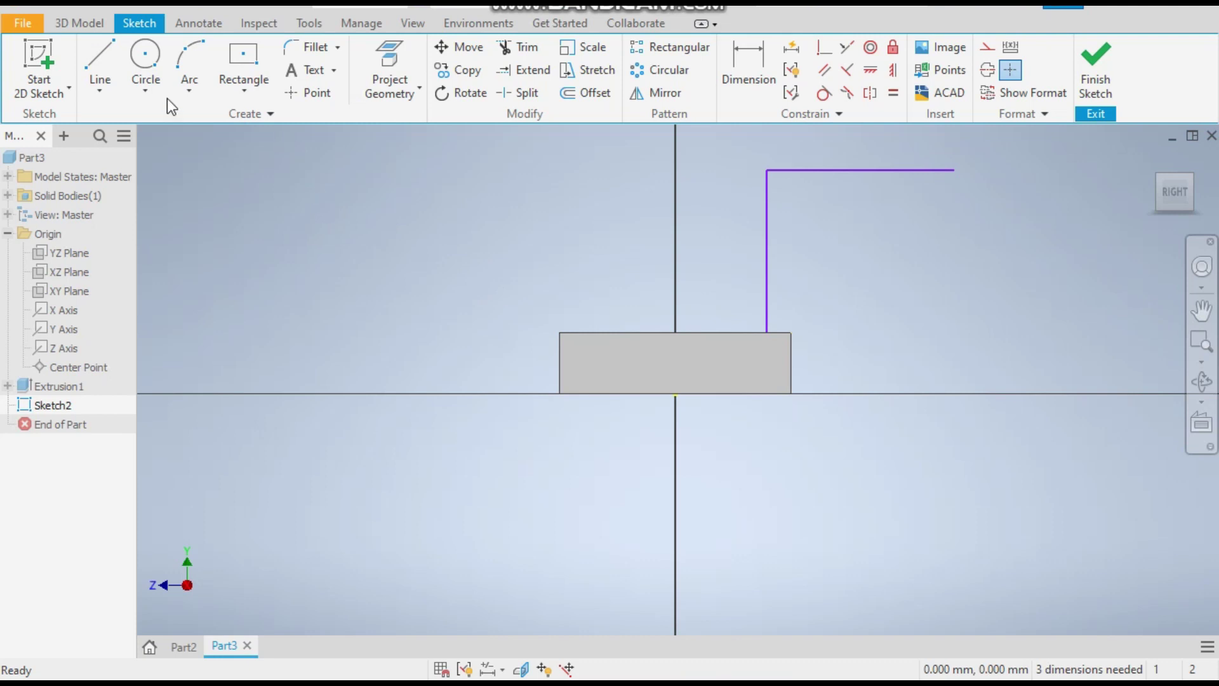
- Dimension the vertical line 6 mm inward from the block's nearest side edge
left_click(756, 58)
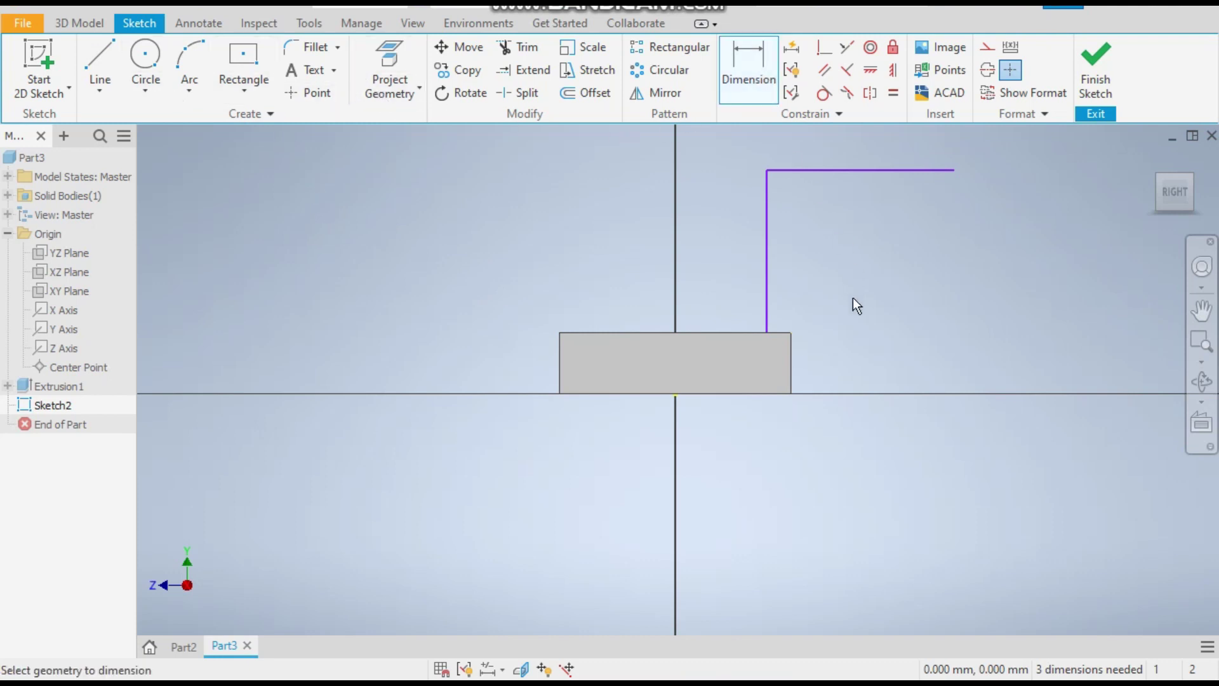
left_click(791, 348)
left_click(768, 297)
left_click(801, 301)
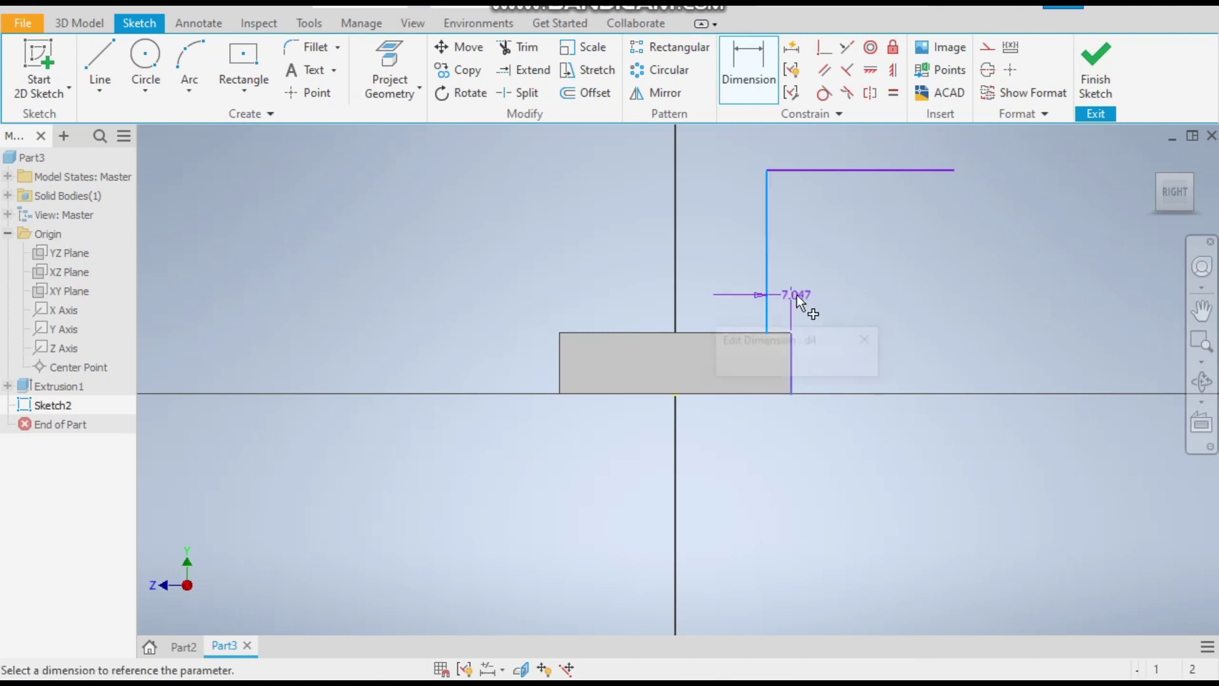
type("6")
key("Return")
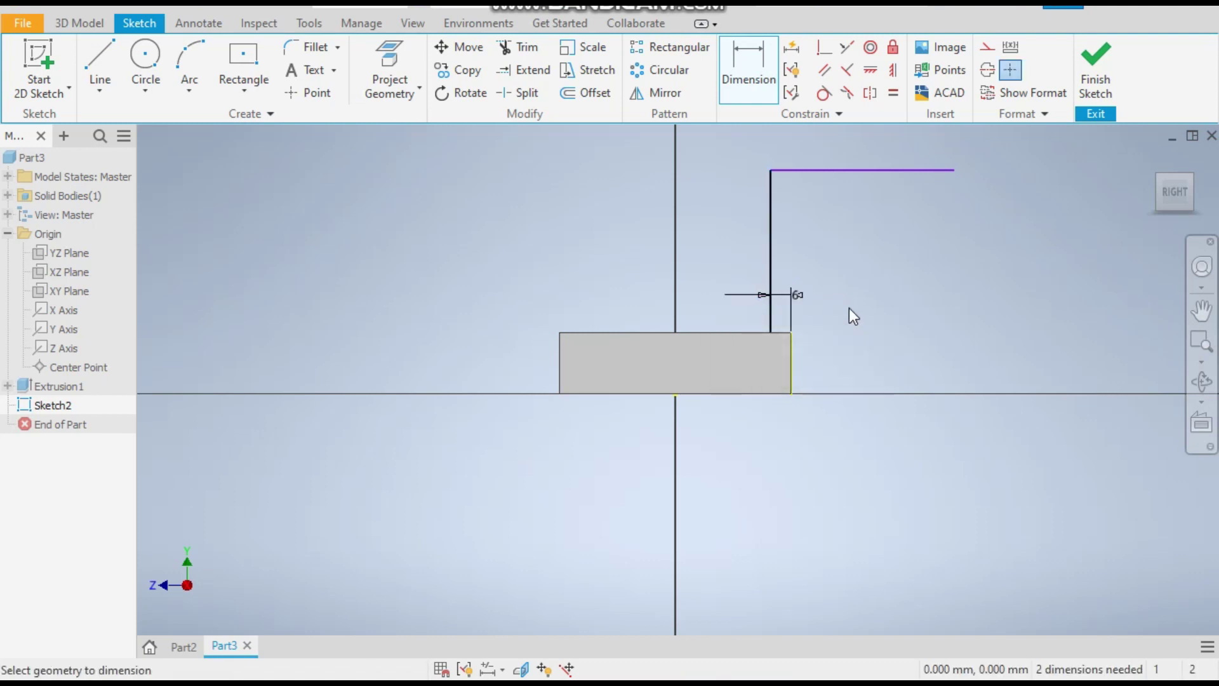
- Dimension the vertical line's length to 53 mm and the horizontal line's length to 63 mm
left_click(770, 280)
left_click(722, 277)
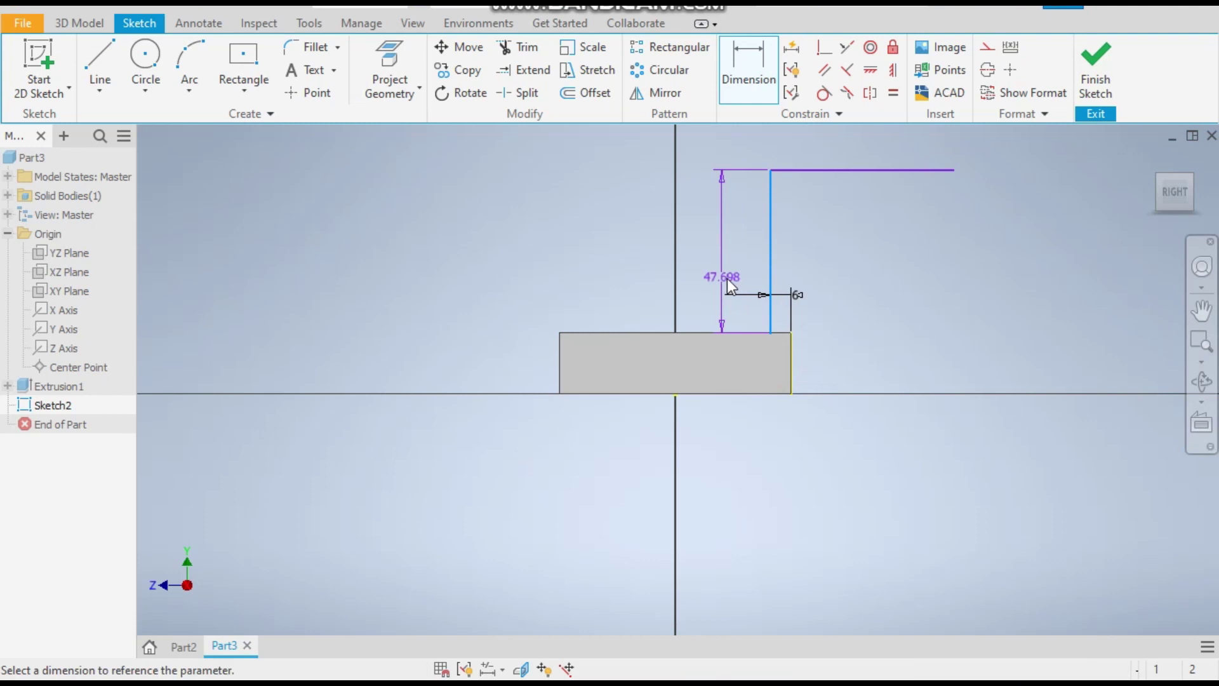
type("53")
key("Return")
left_click(875, 154)
left_click(875, 187)
type("63")
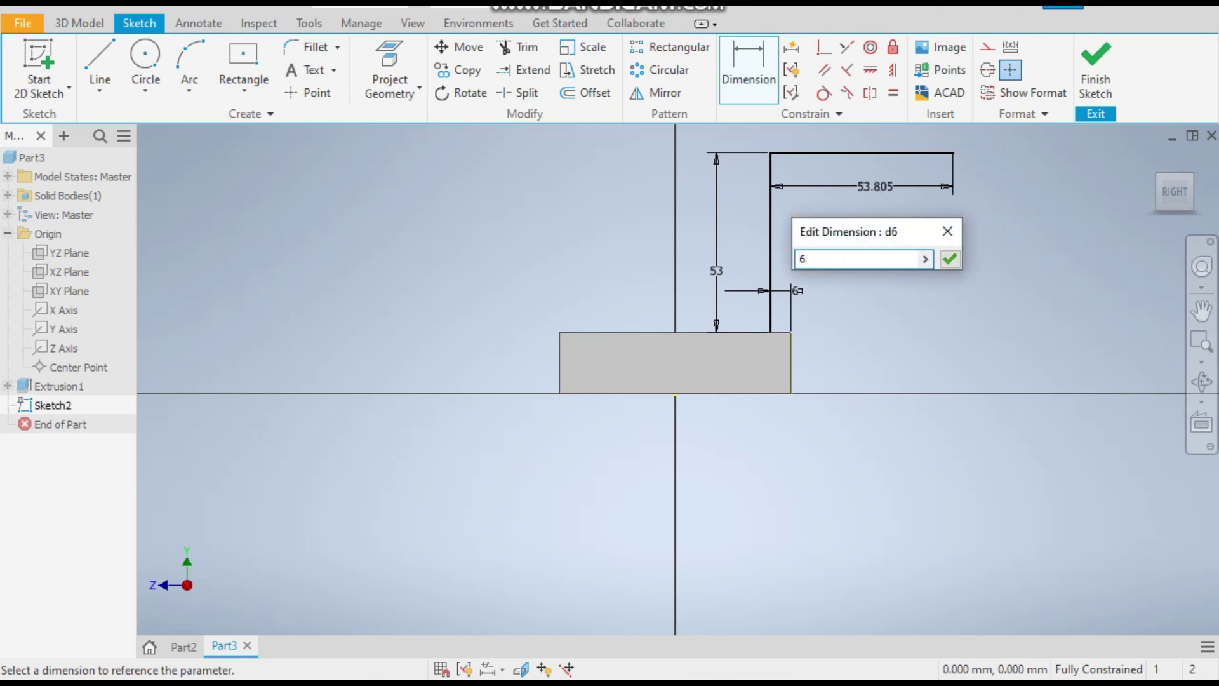
key("Return")
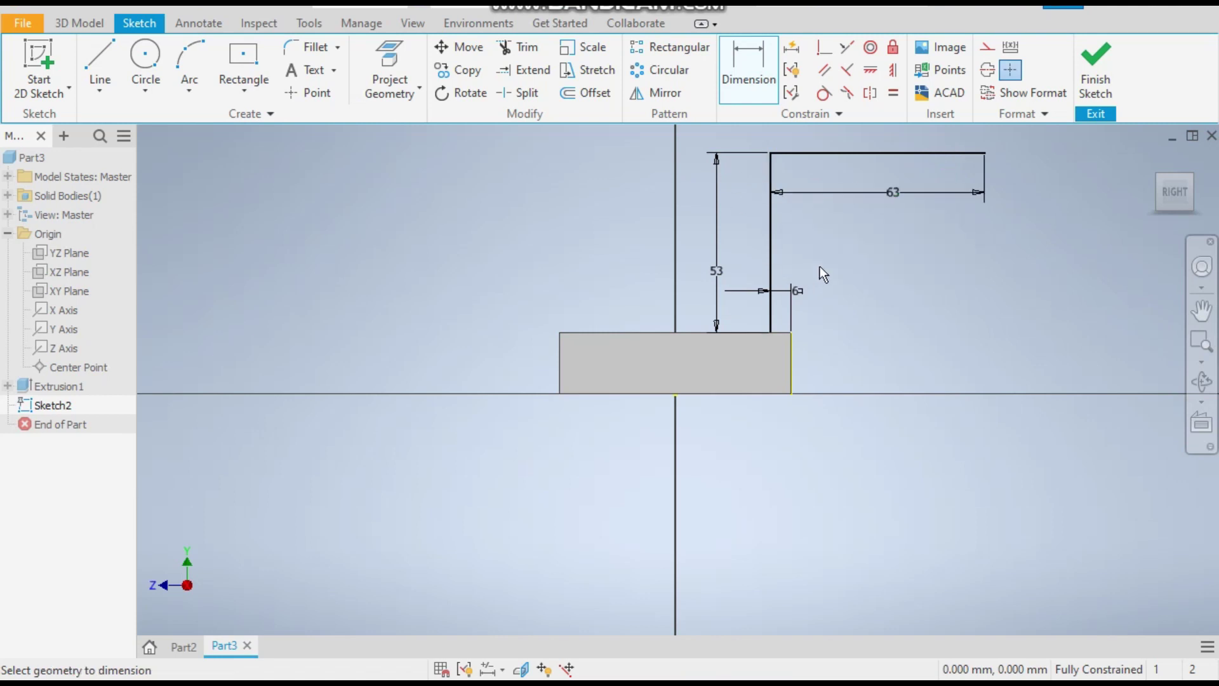
right_click(821, 265)
left_click(900, 261)
- Round the corner between the vertical and horizontal sketch lines with an 18 mm fillet
scroll(740, 204, "up", 3)
scroll(669, 307, "down", 5)
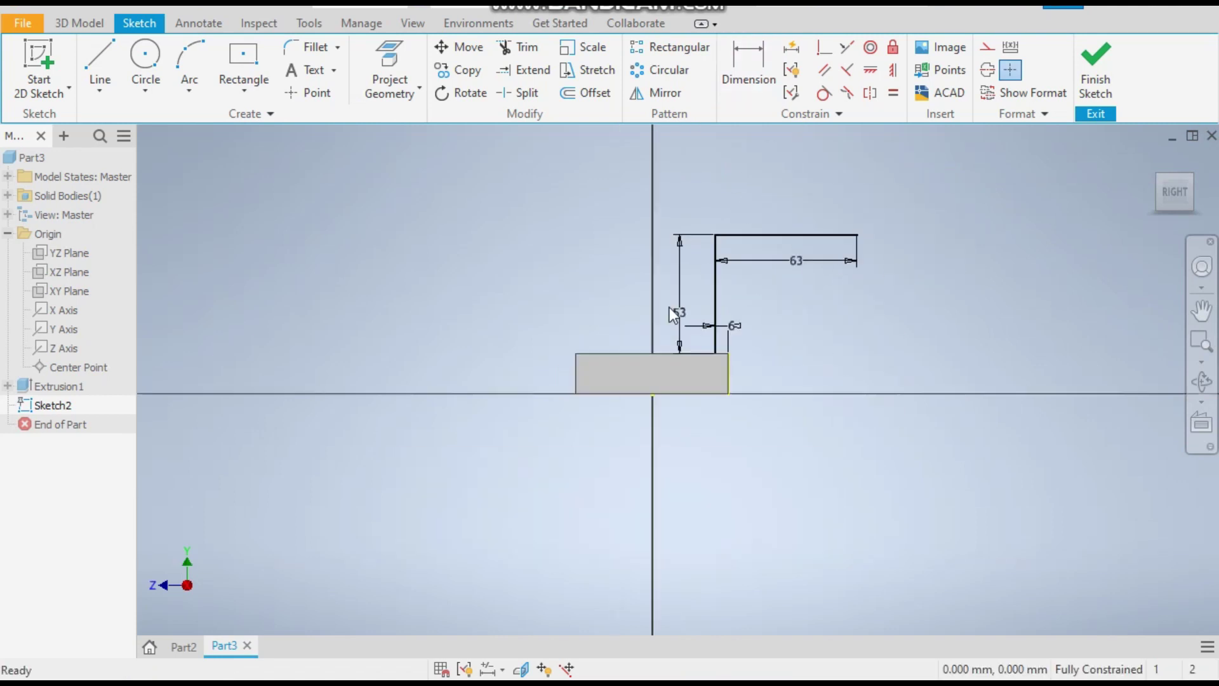
scroll(749, 204, "up", 3)
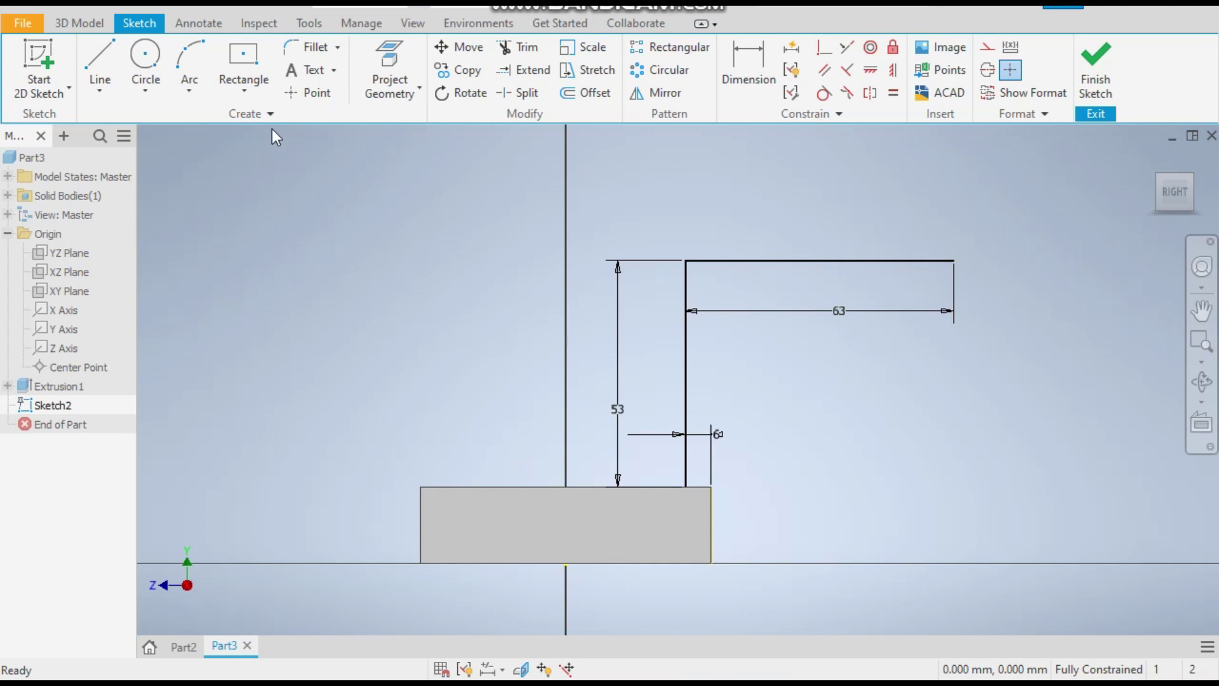
left_click(314, 48)
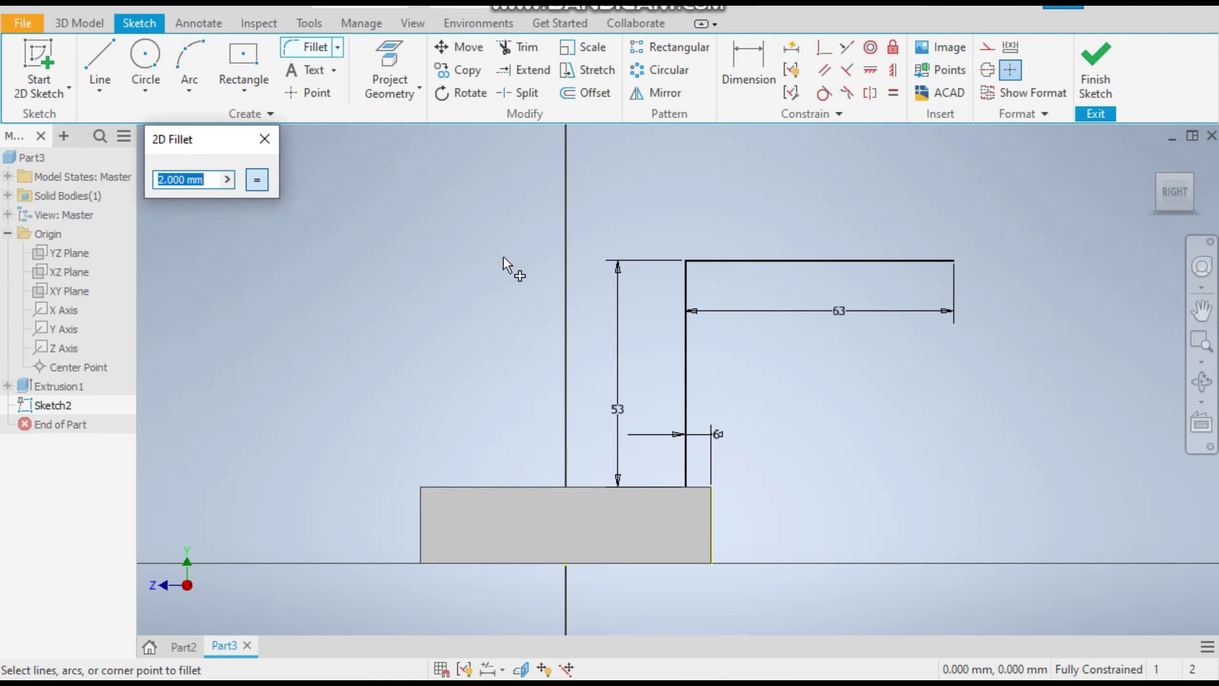
type("18")
left_click(693, 292)
left_click(753, 261)
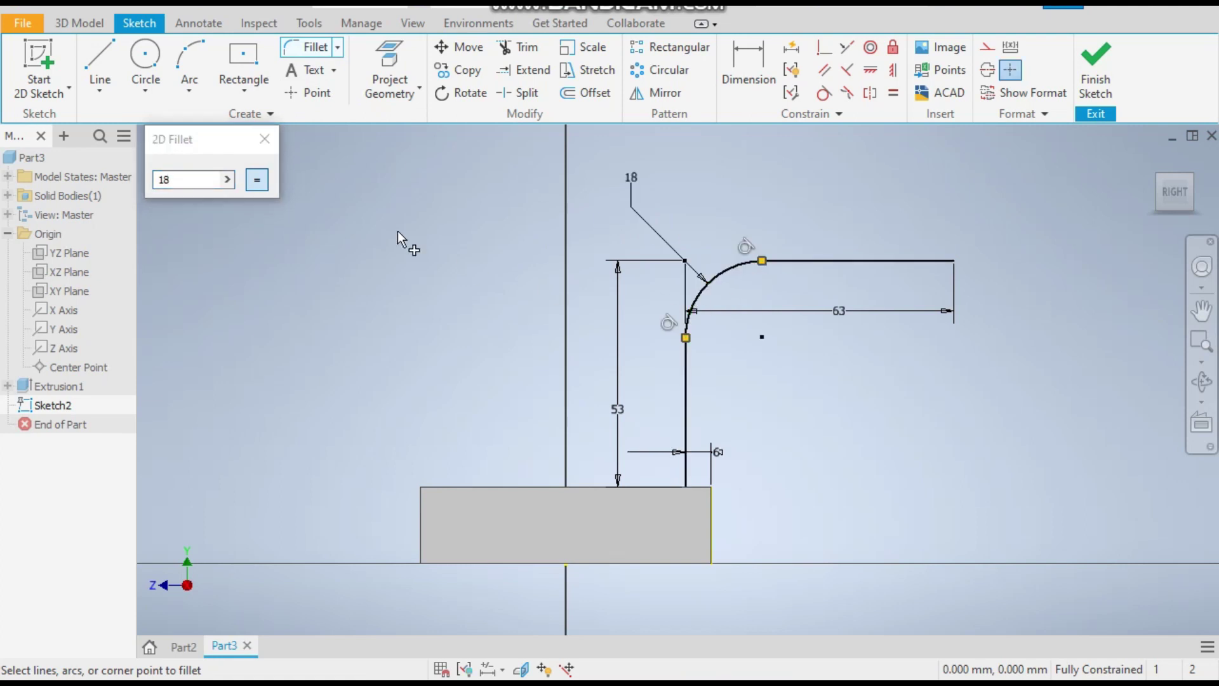
- Offset the filleted vertical-and-horizontal line chain 12 mm toward the outside of the bend
left_click(263, 141)
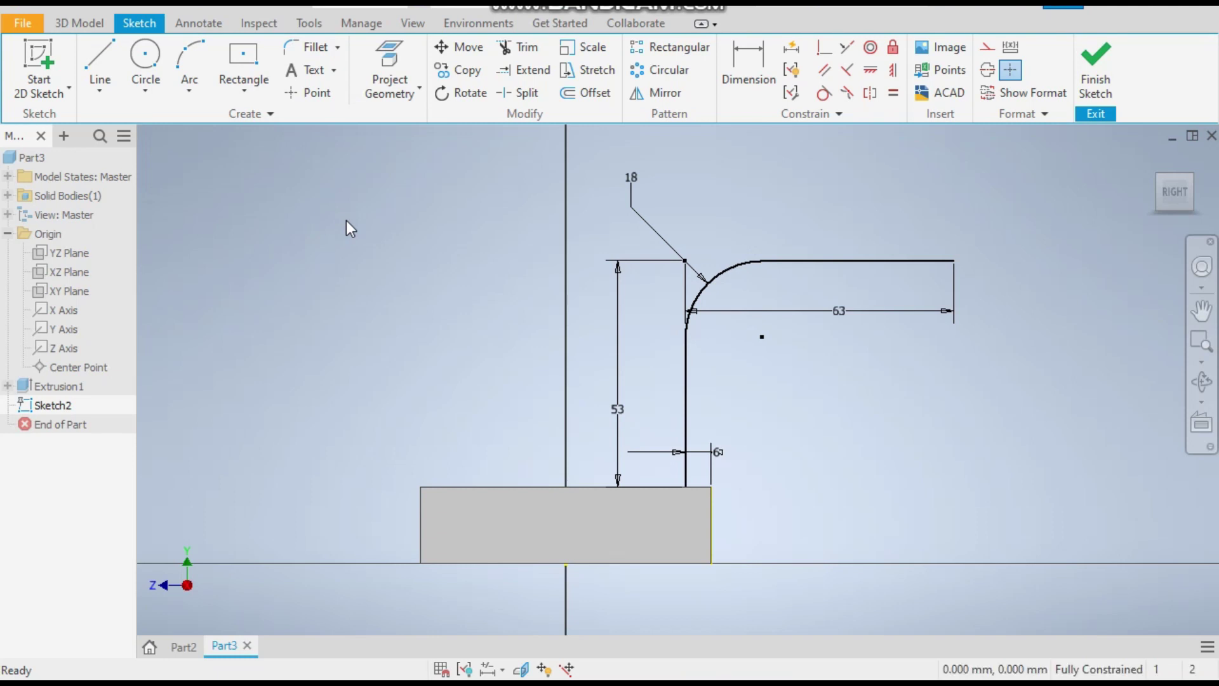
left_click(186, 645)
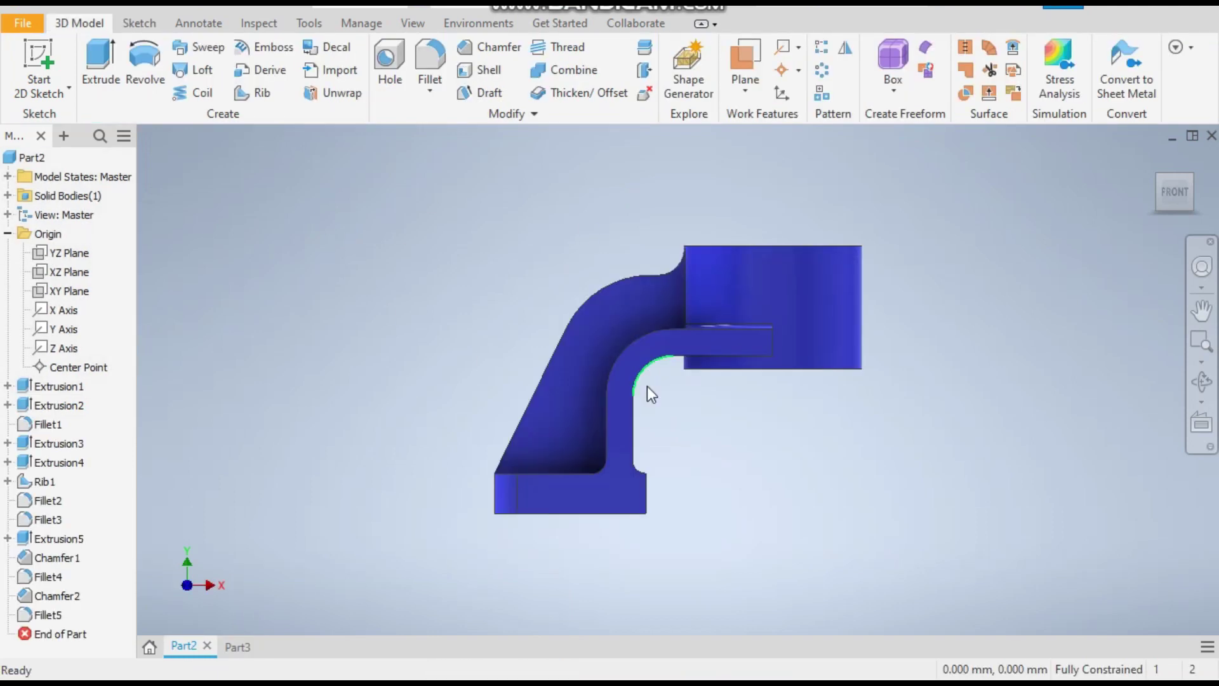
left_click(238, 647)
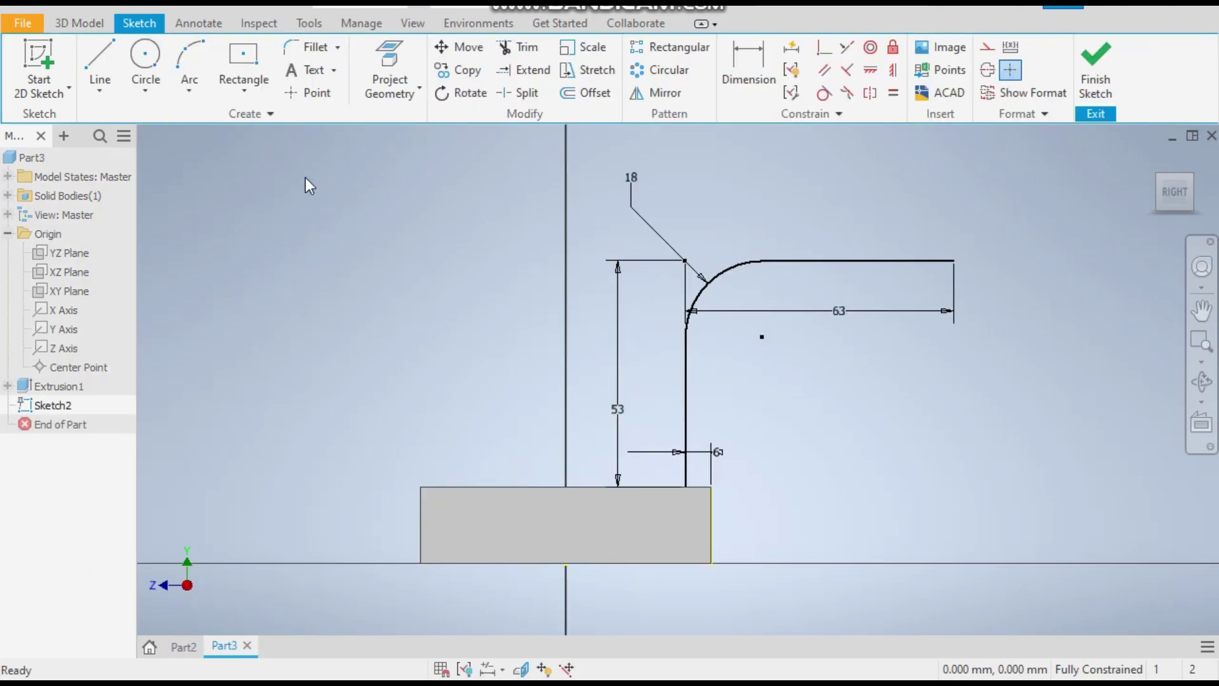
left_click(573, 94)
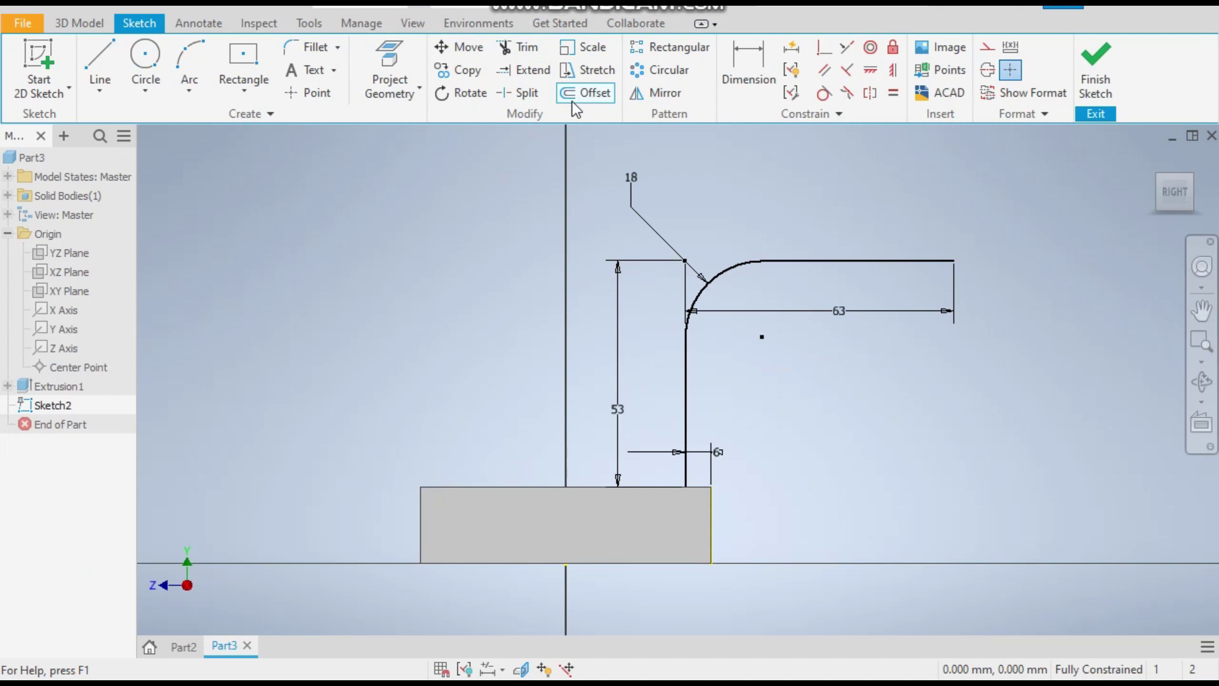
left_click(682, 402)
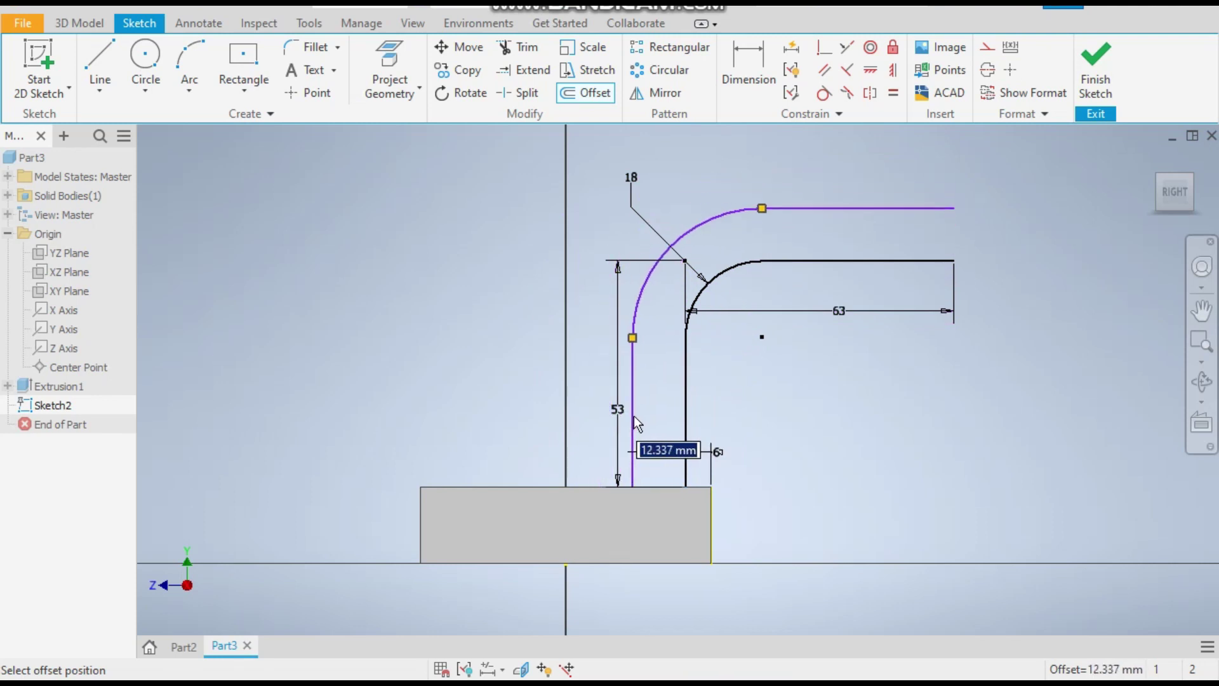
type("12")
key("Return")
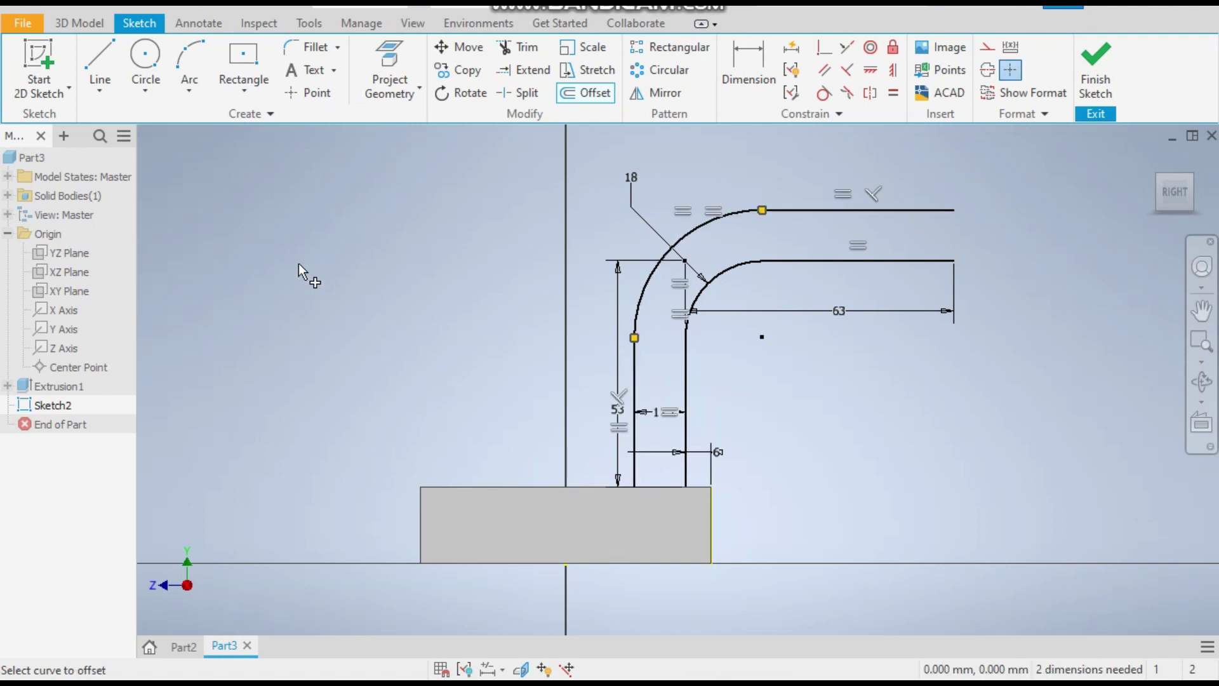
right_click(352, 291)
left_click(410, 287)
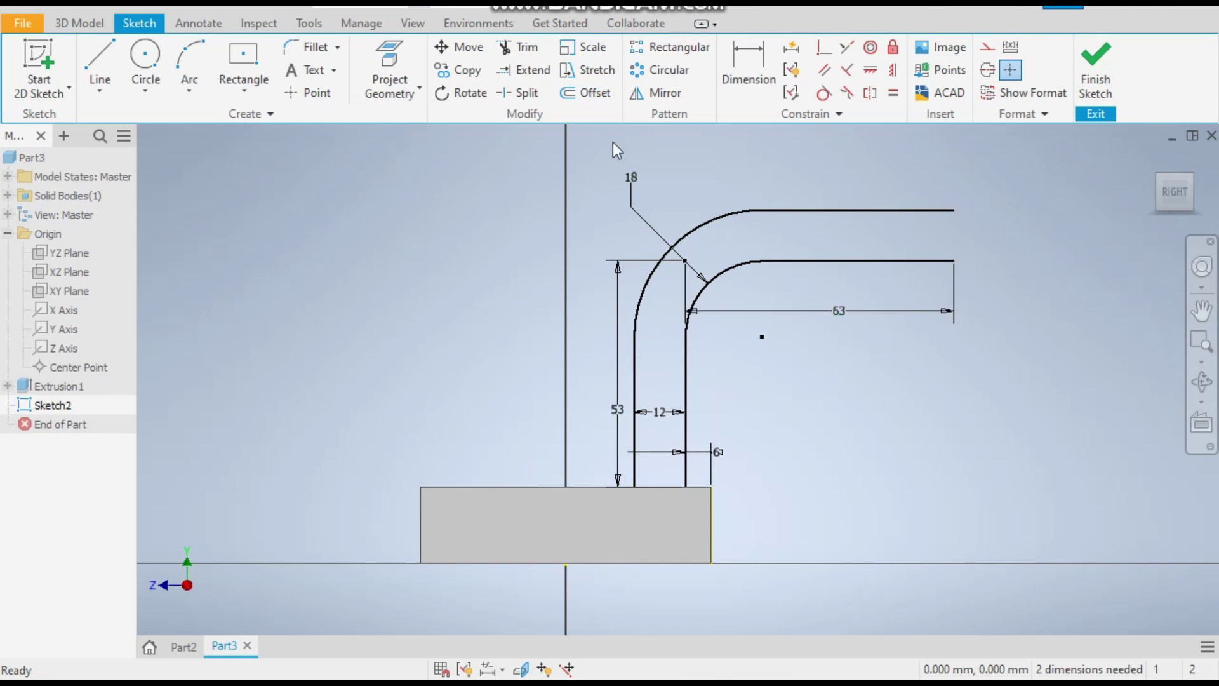
- Close the arm profile with straight lines across its free outer end and its base on the block
left_click(99, 58)
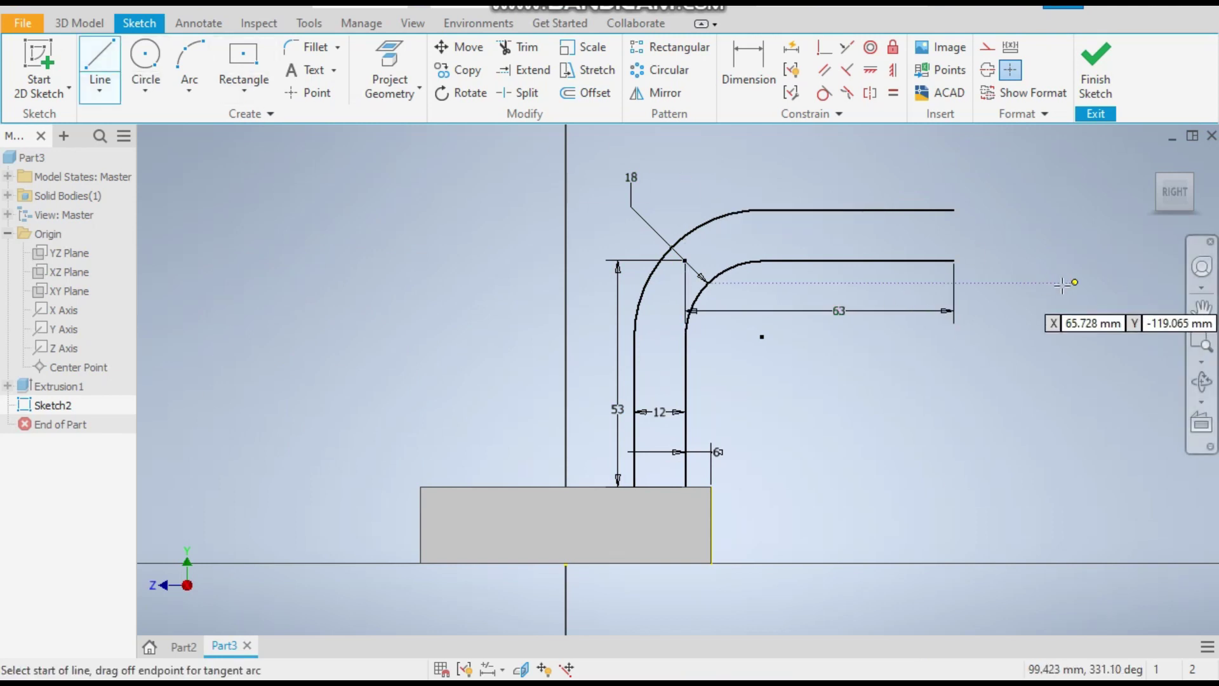
left_click(954, 210)
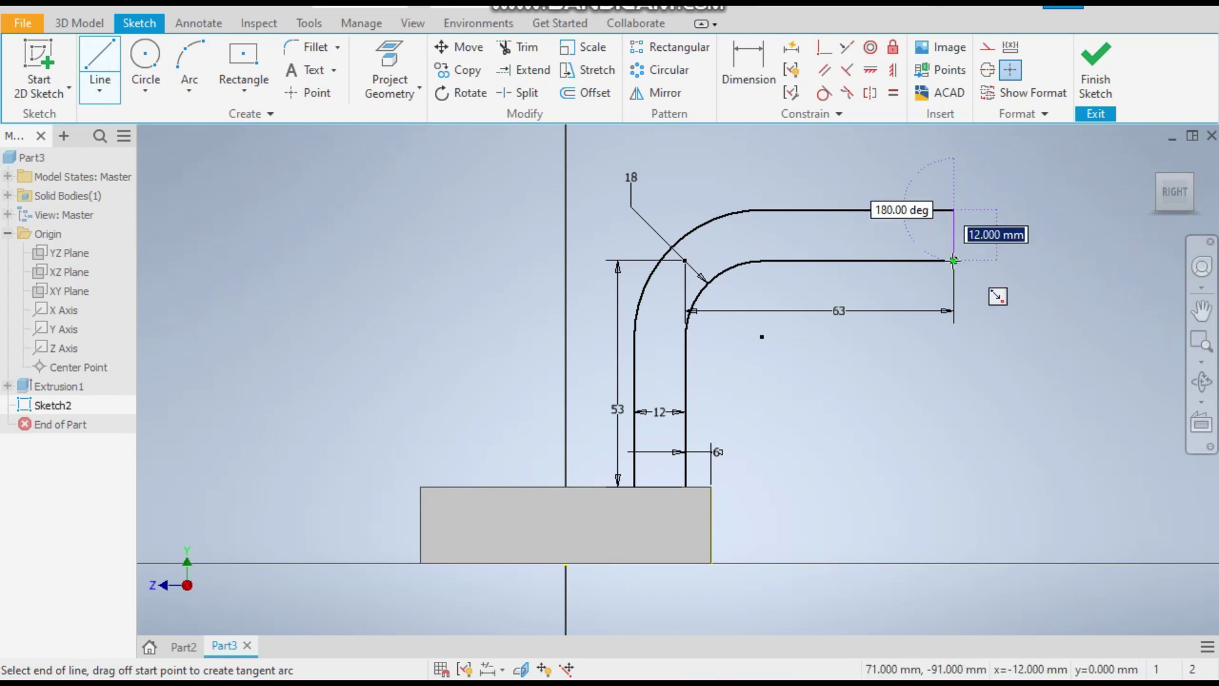
left_click(953, 260)
left_click(672, 486)
left_click(686, 486)
right_click(822, 384)
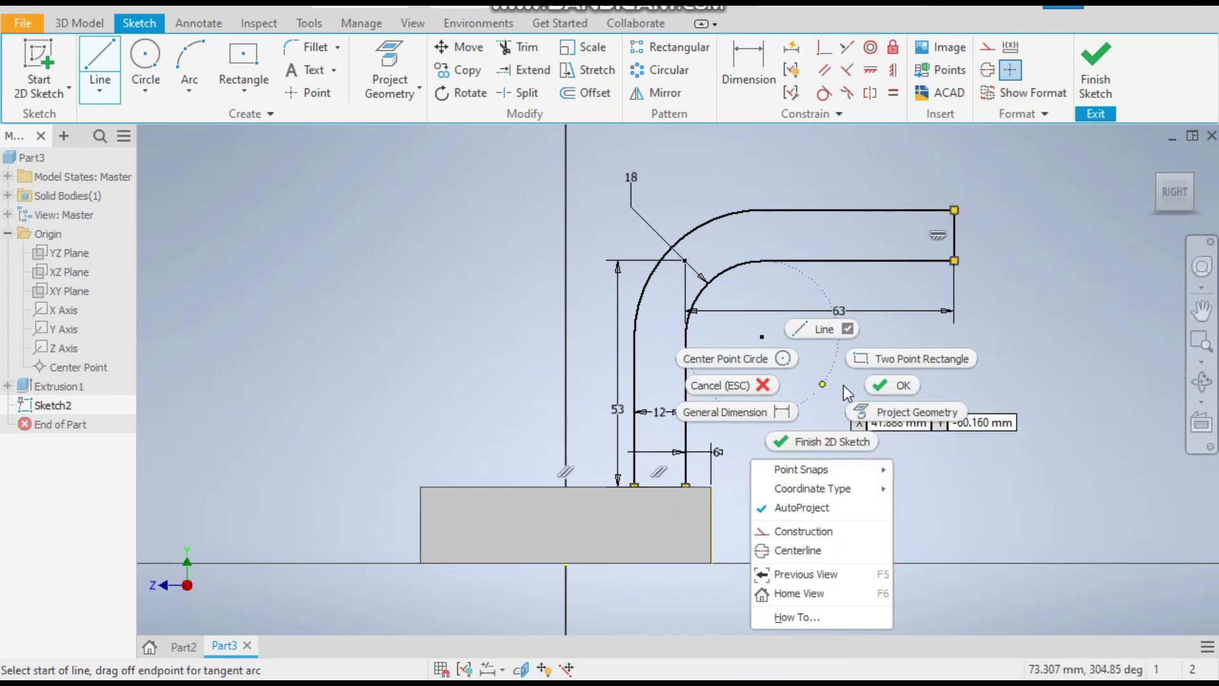
left_click(895, 386)
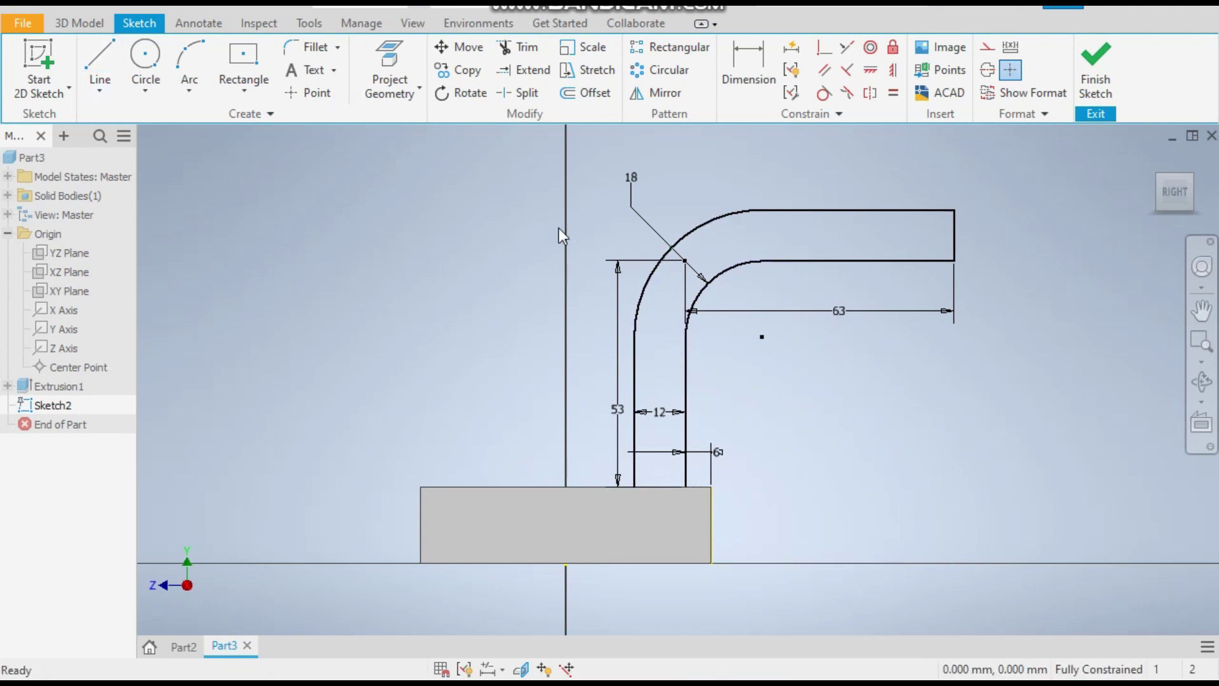
- Finish the sketch and extrude the arm profile 92 mm symmetrically about the sketch plane, joined to the block
left_click(1151, 202)
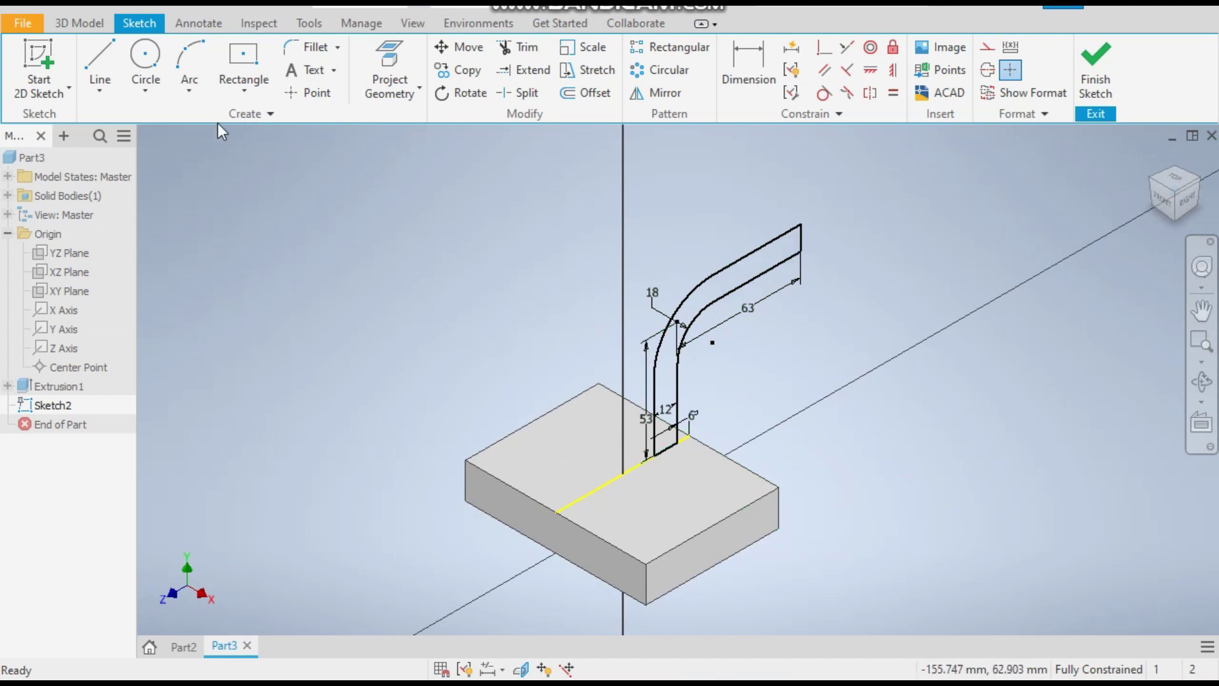
left_click(1091, 73)
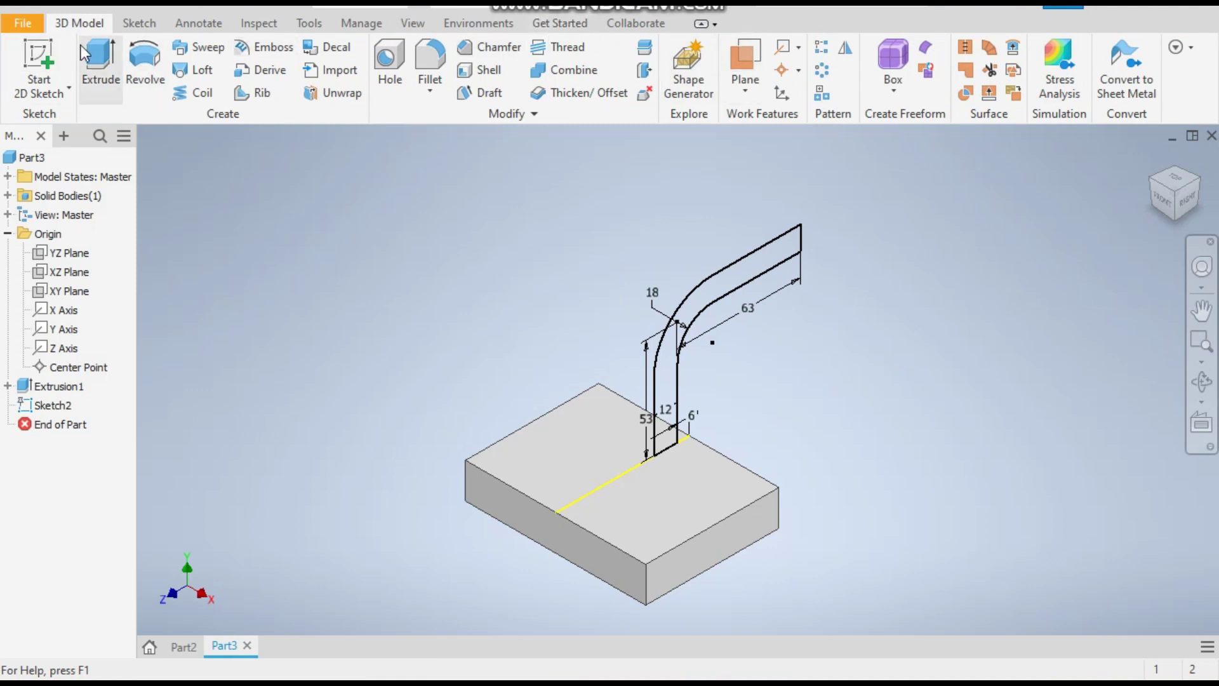
left_click(102, 59)
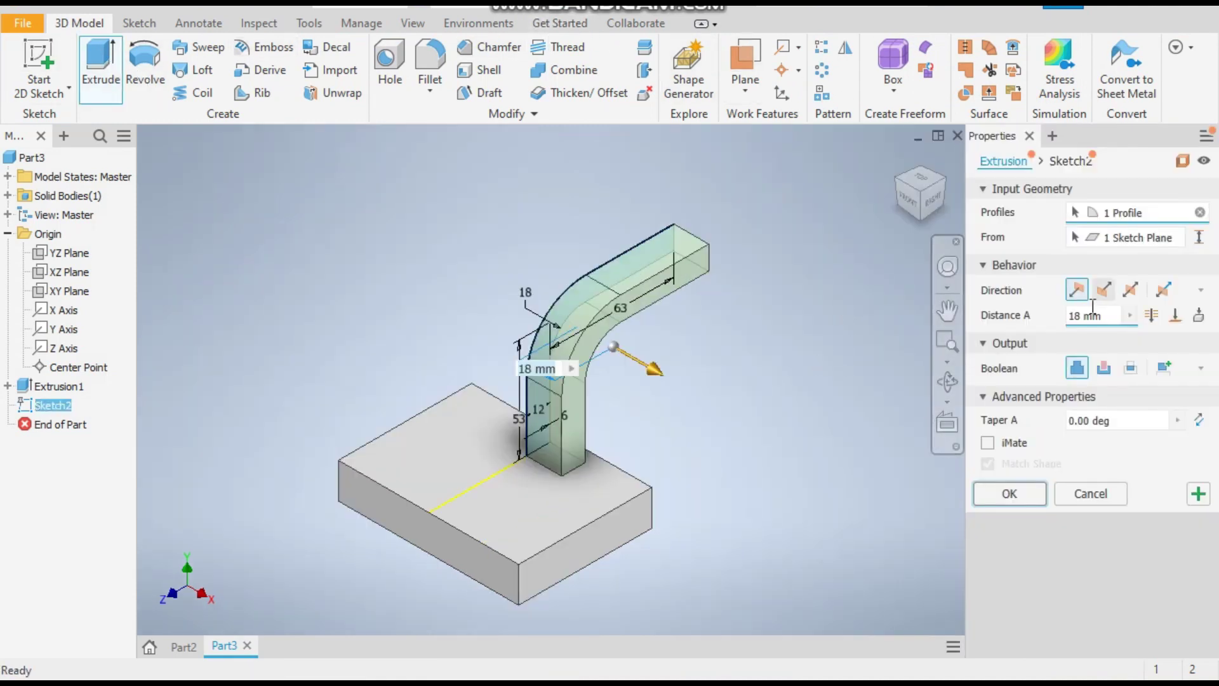
left_click_drag(654, 368, 692, 412)
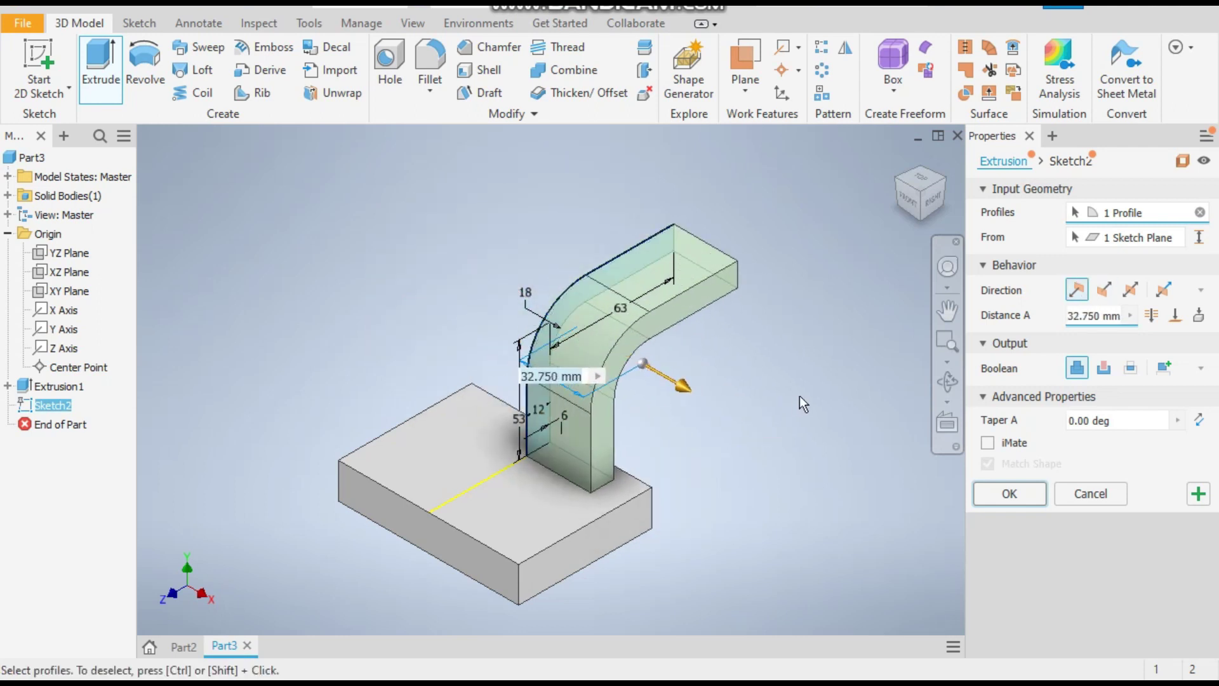
left_click(1131, 296)
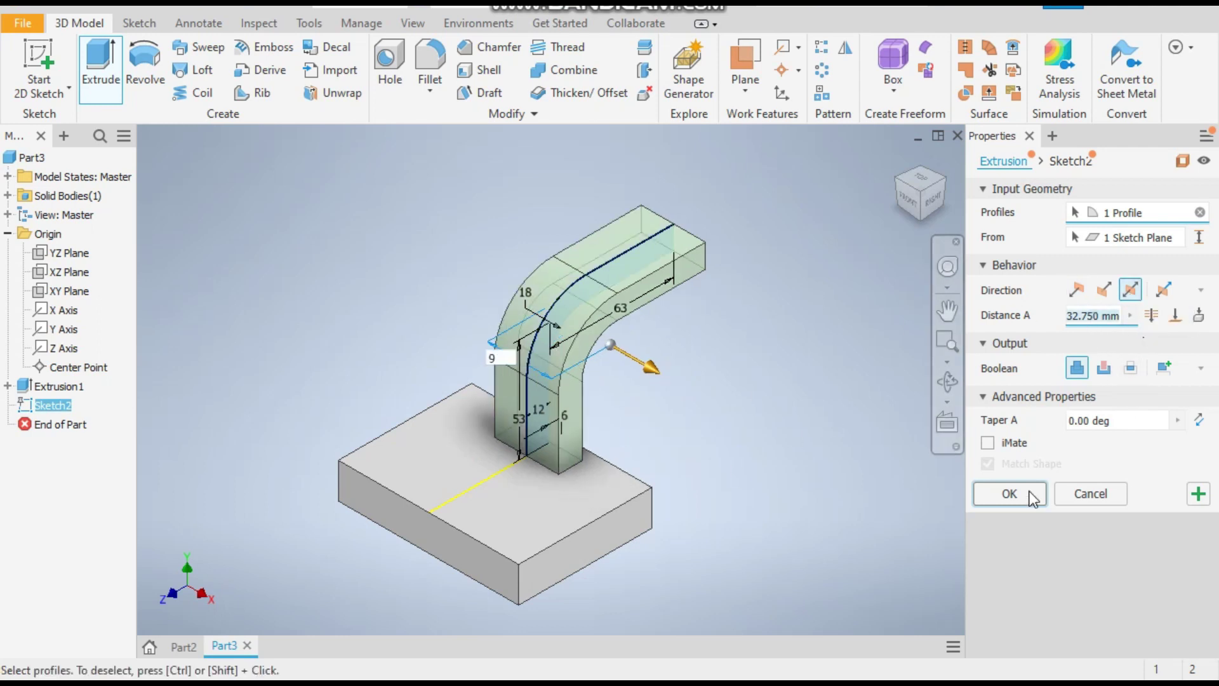
type("92")
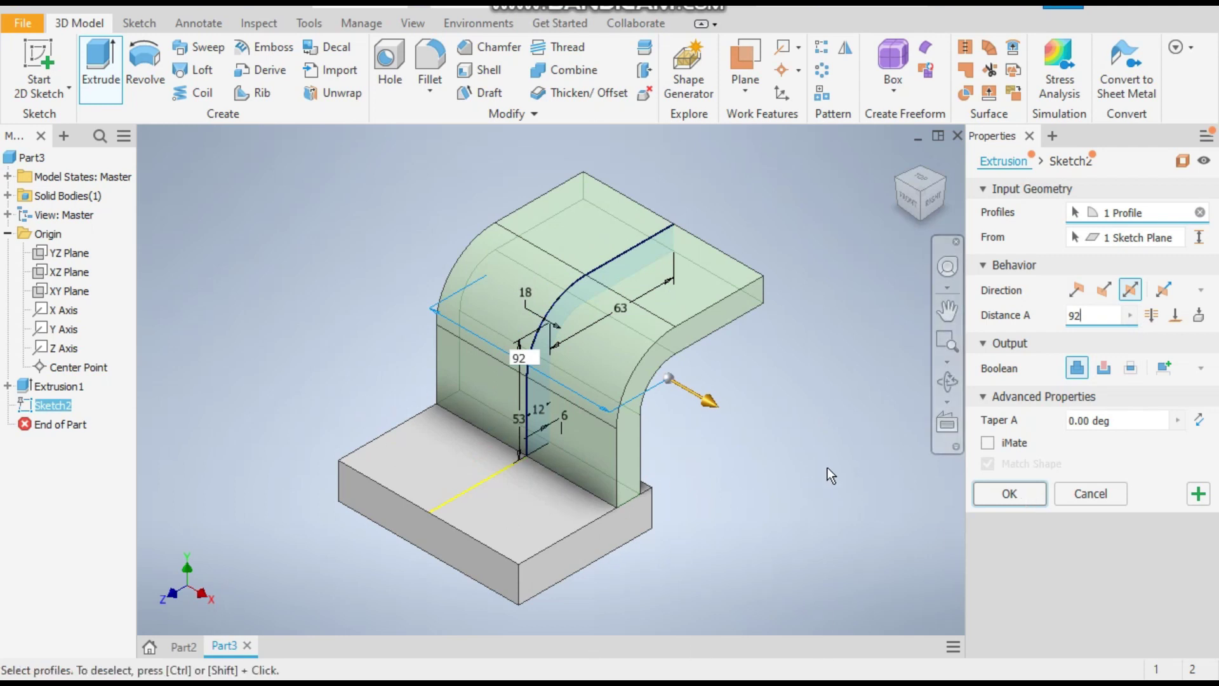
left_click(1011, 494)
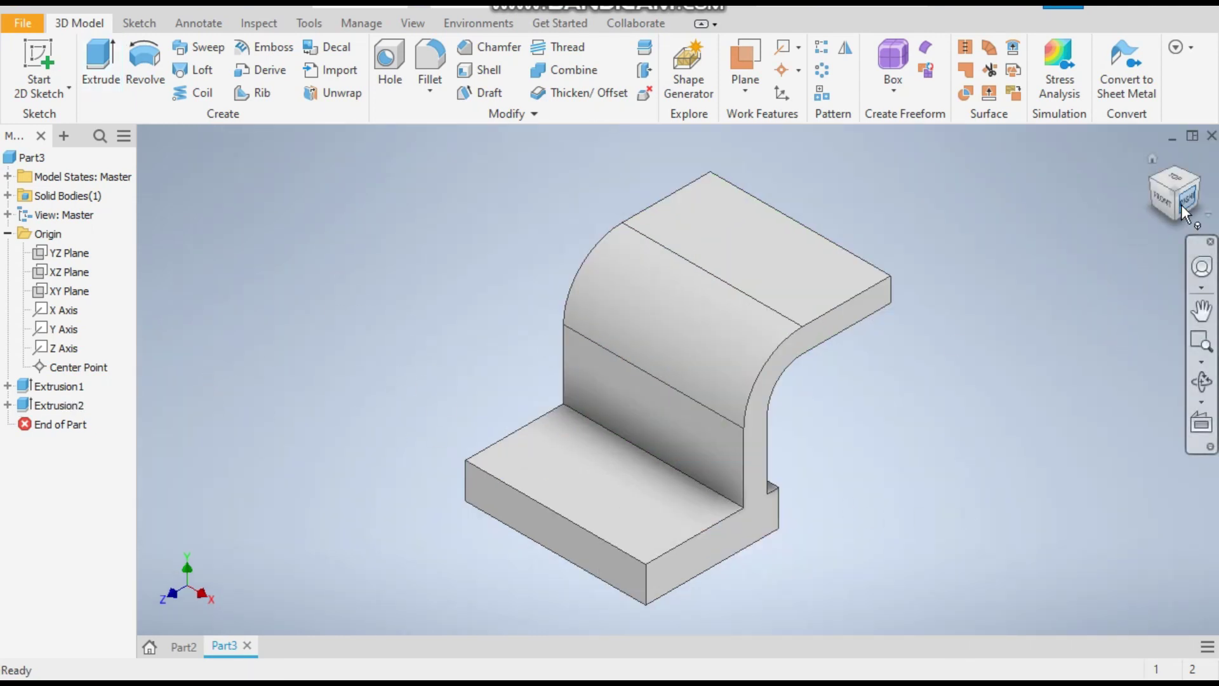
- Check the extruded arm from the side and examine the fillets at the arm's base in the finished Part2
left_click_drag(1180, 204, 642, 327)
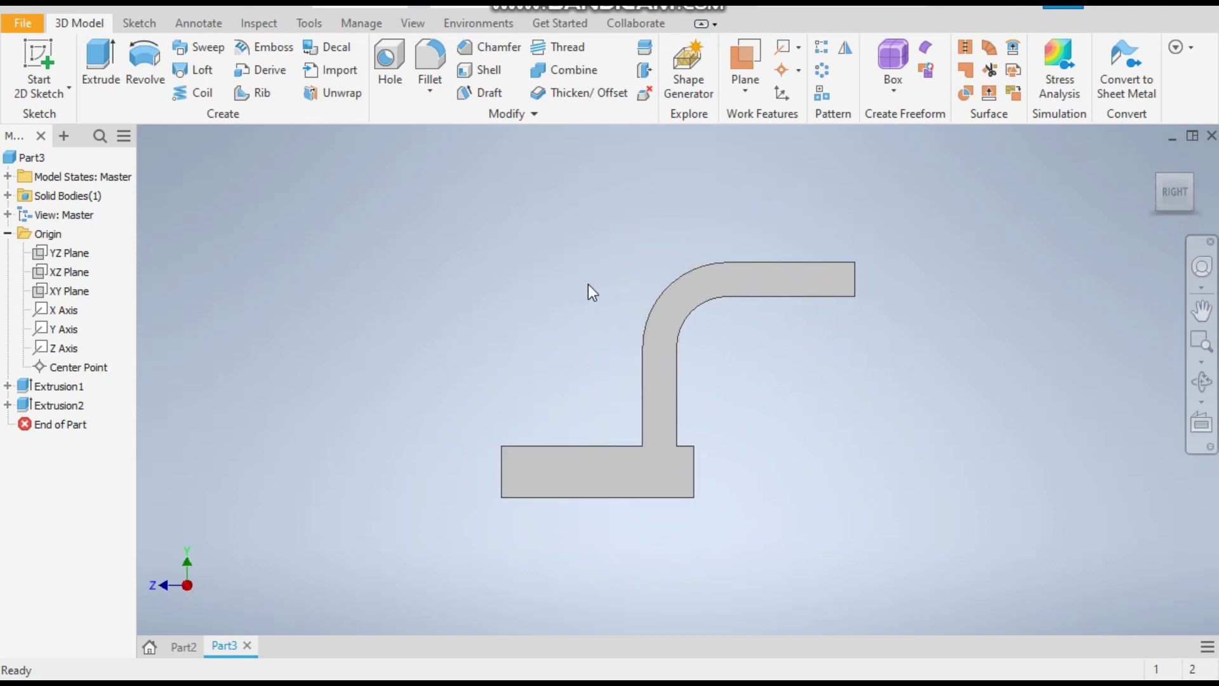
middle_click_drag(587, 284, 593, 410, "shift")
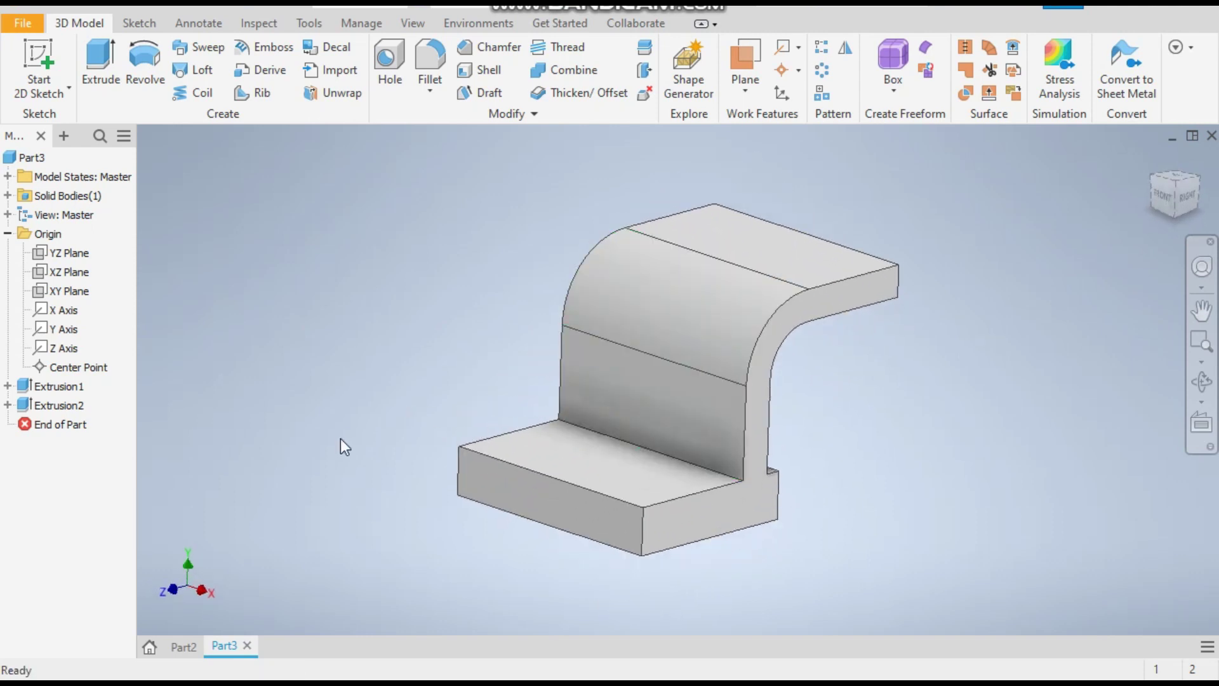
left_click(181, 640)
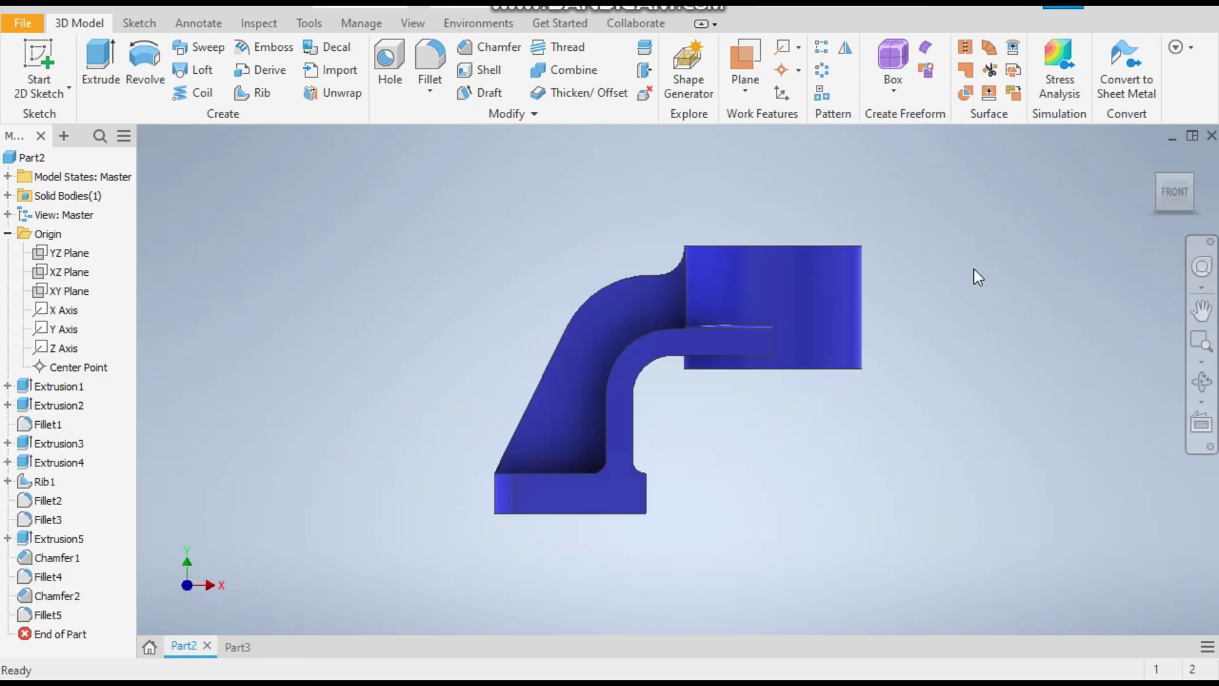
left_click(1159, 177)
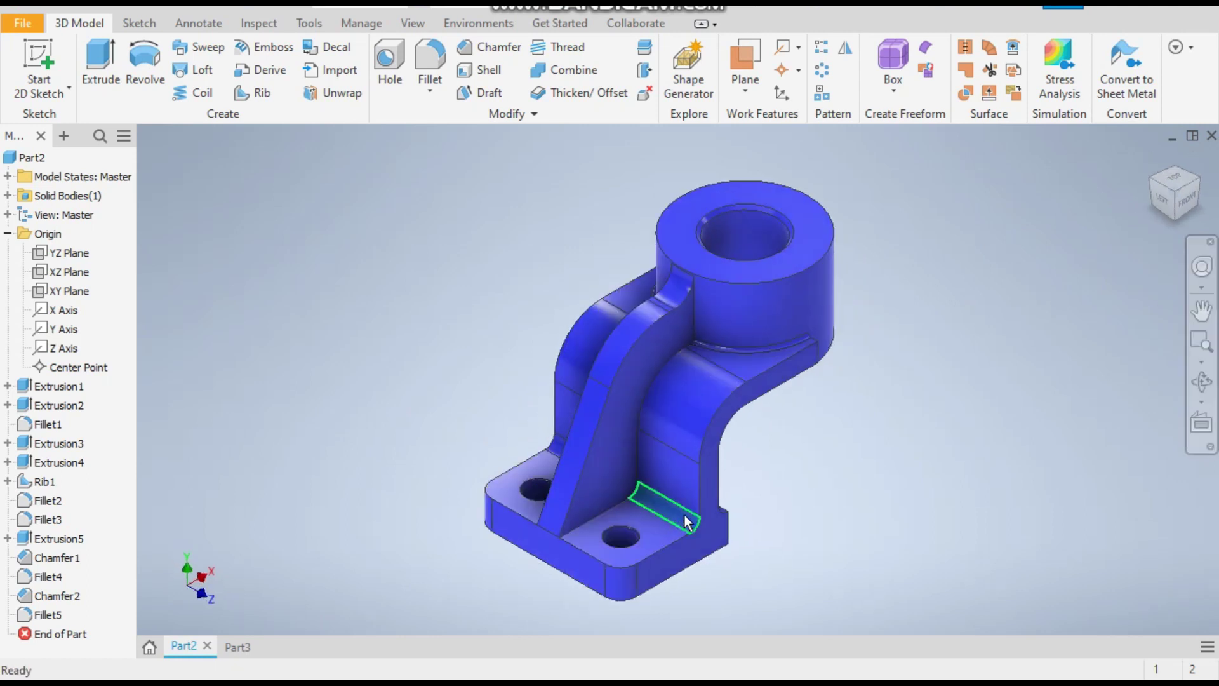
scroll(686, 522, "up", 5)
scroll(996, 428, "down", 1)
middle_click_drag(995, 428, 816, 388, "shift")
key("F6")
scroll(593, 469, "up", 5)
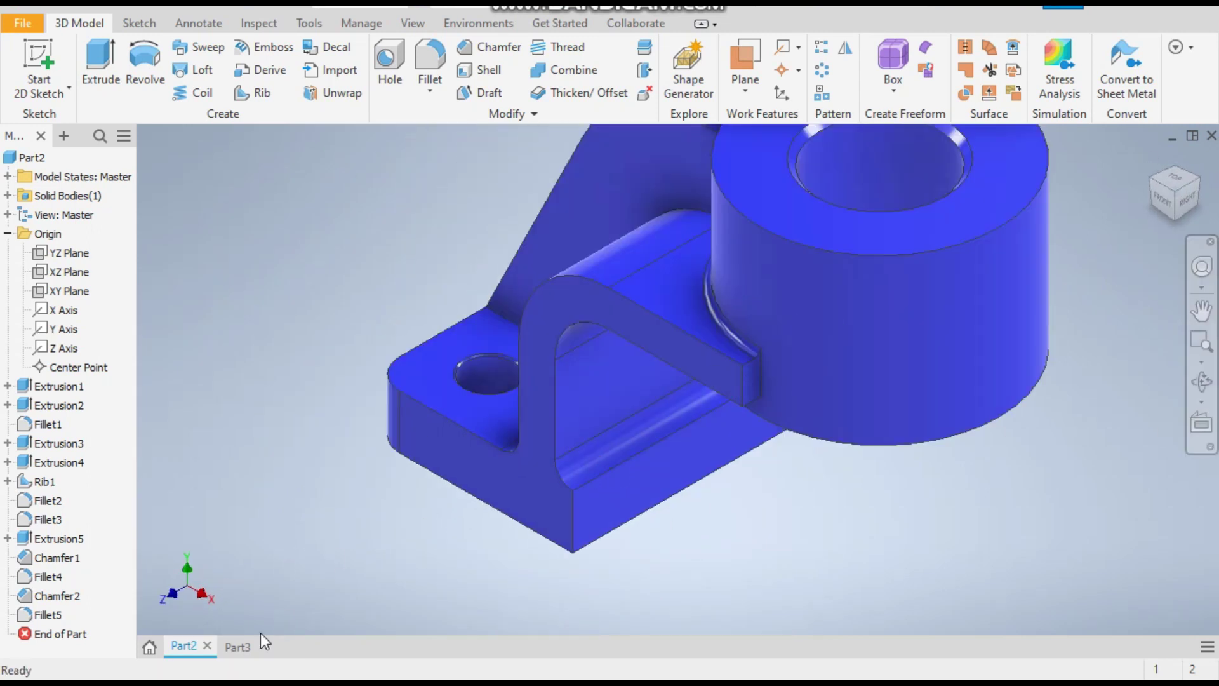
left_click(245, 646)
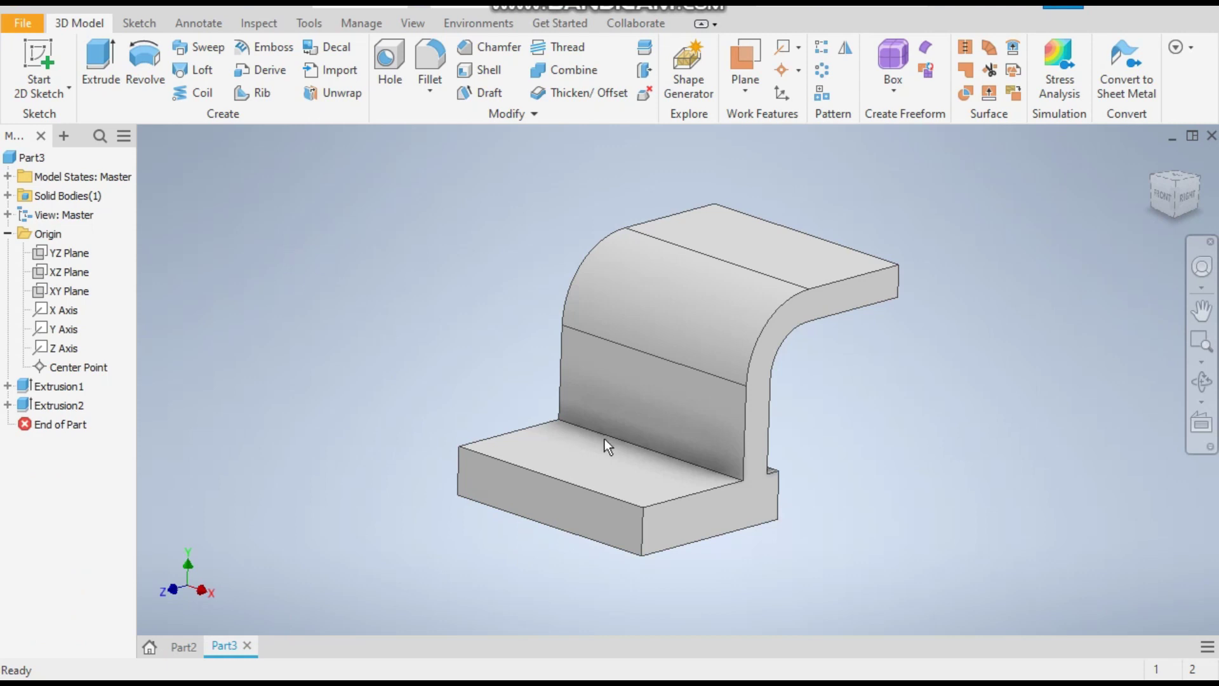
- Fillet the two edges where the arm meets the base block, on both sides of the arm, with a 6 mm radius
left_click(673, 456)
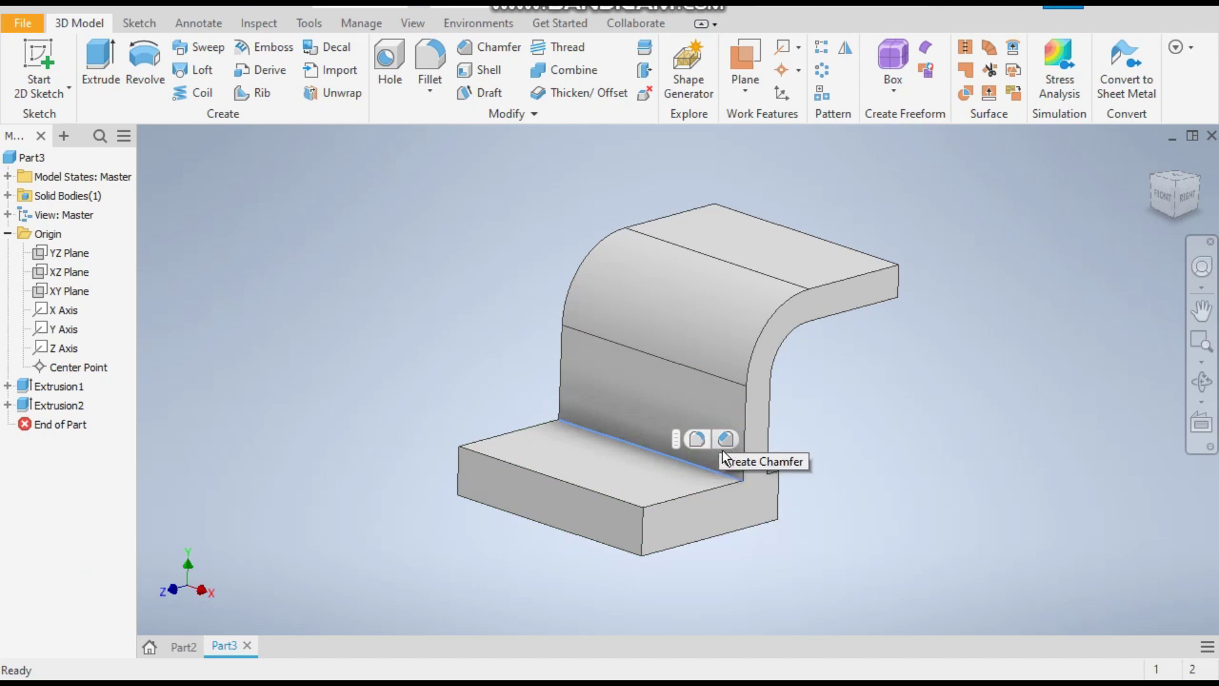
left_click(696, 439)
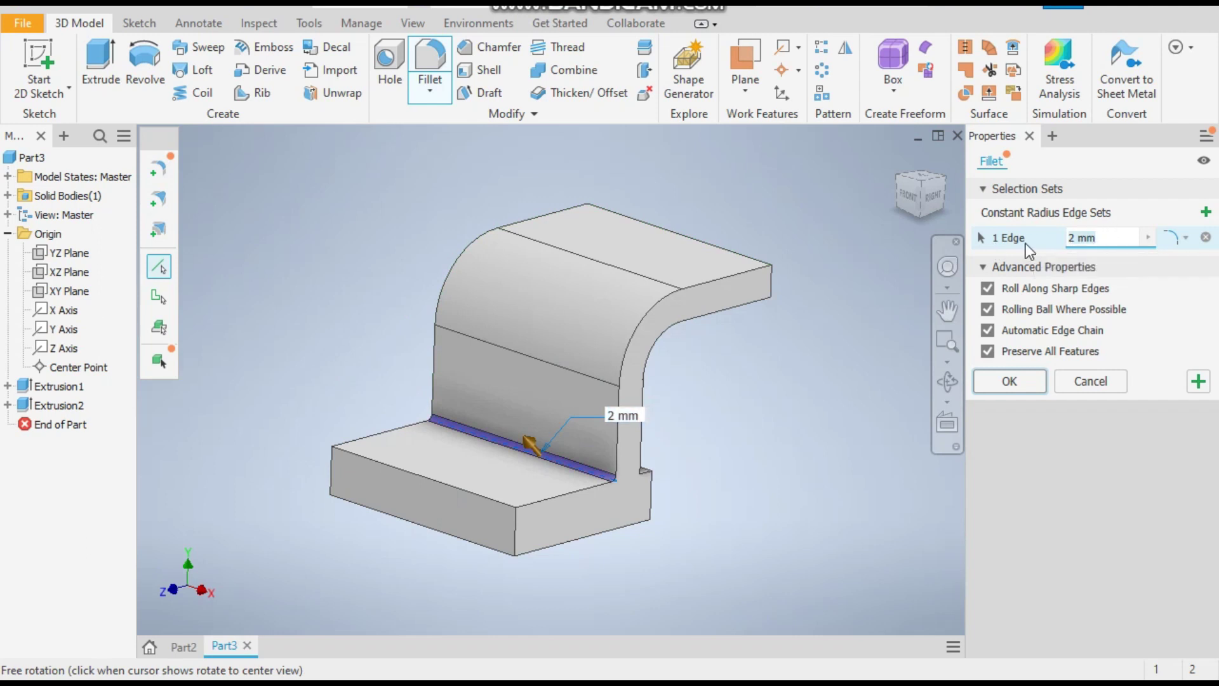
type("6")
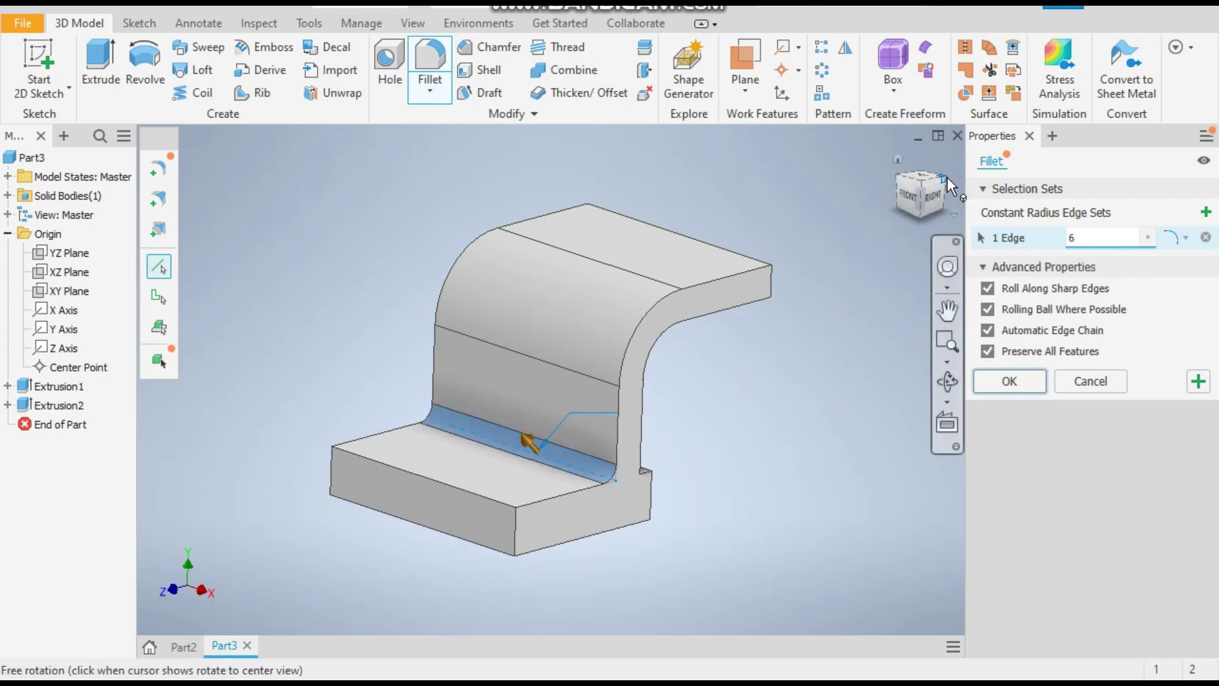
left_click_drag(947, 176, 821, 371)
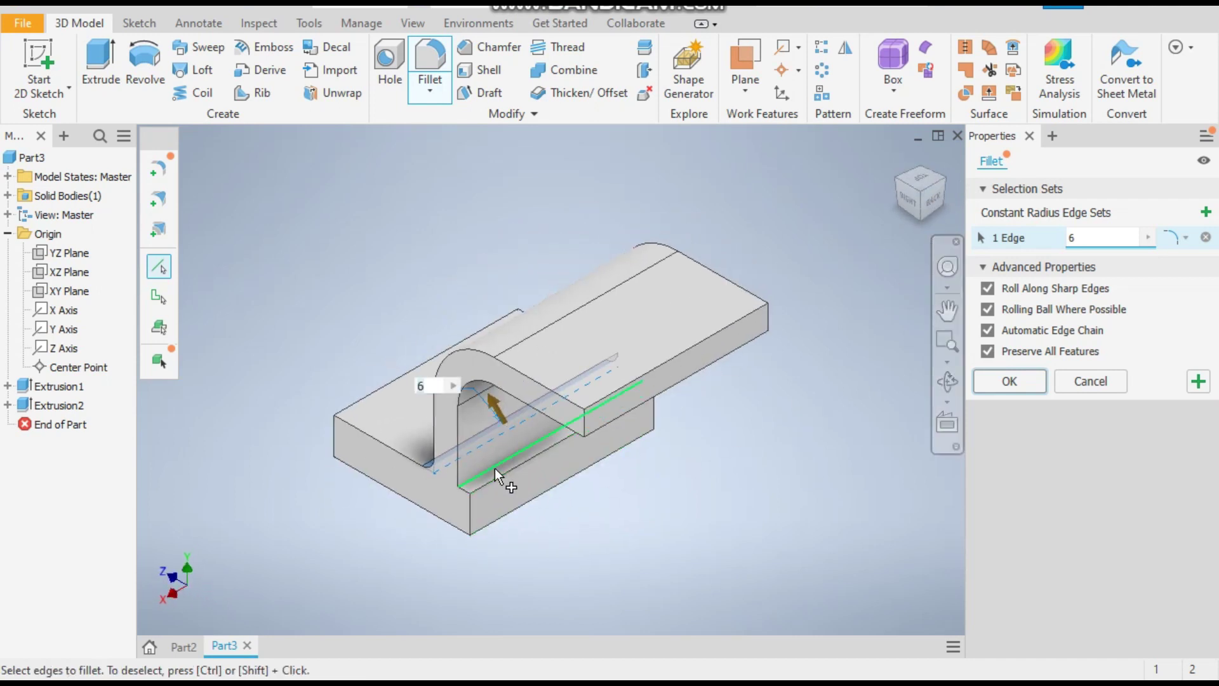
left_click(494, 468)
scroll(452, 466, "up", 3)
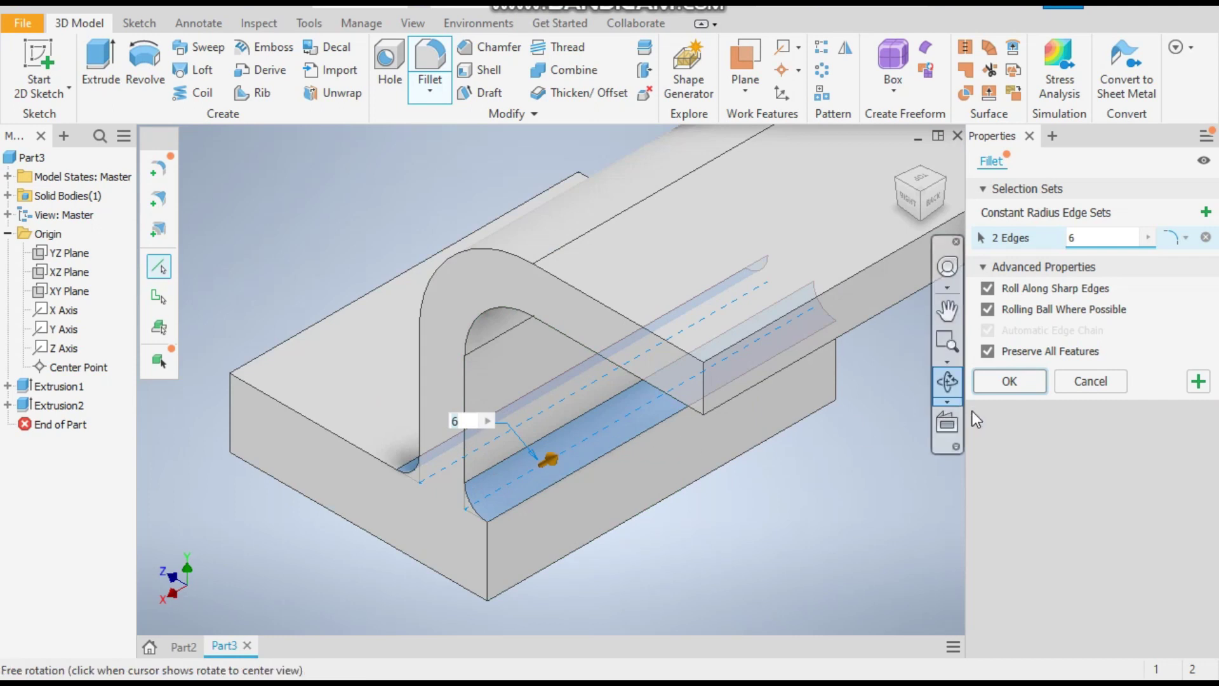
left_click(1009, 381)
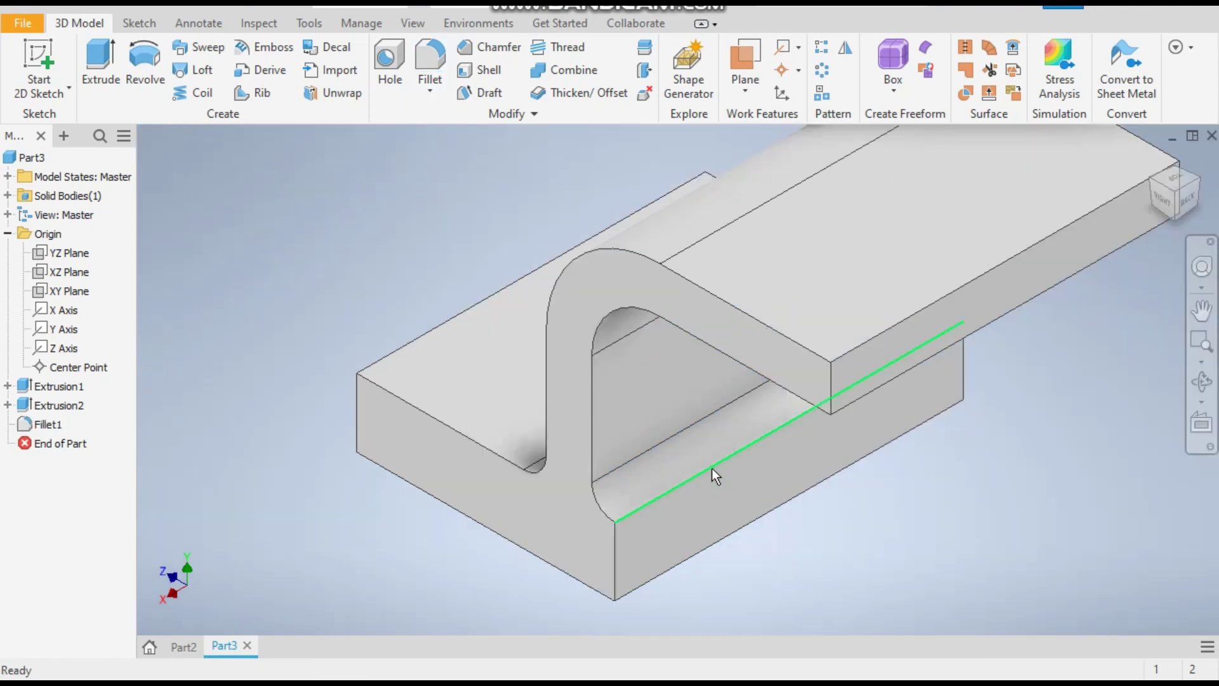
- Compare with the finished Part2 and start a new sketch on the flat upper face of Part3's arm
left_click(1151, 178)
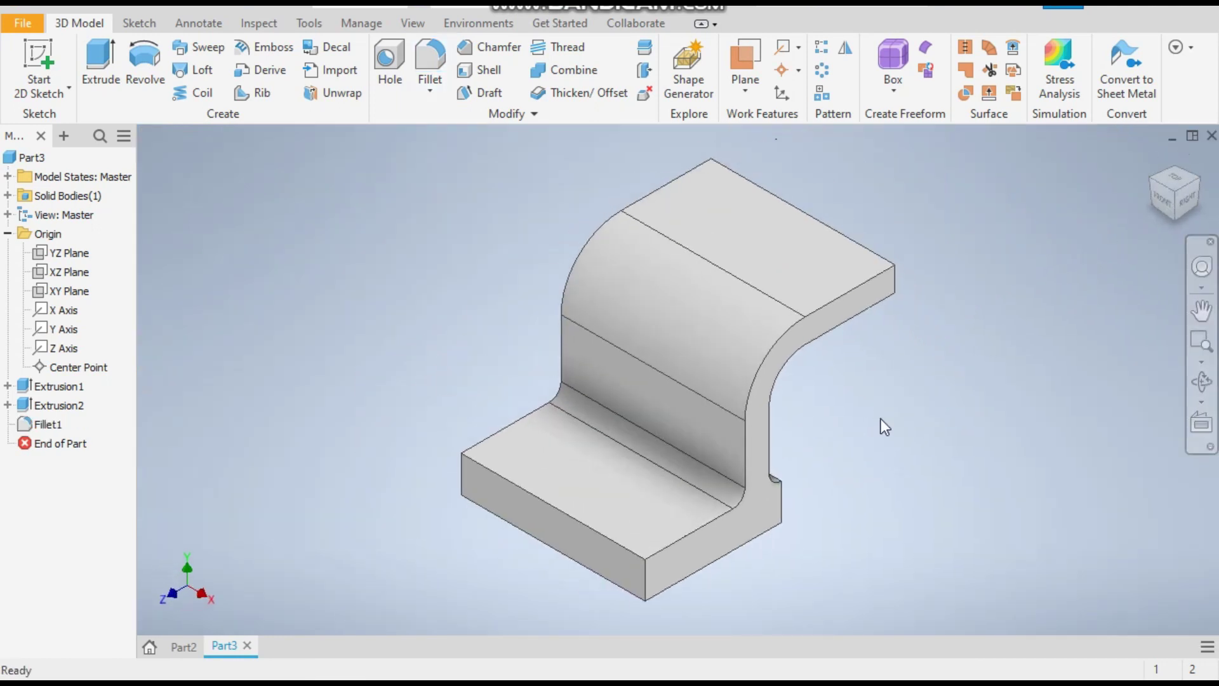
left_click(185, 647)
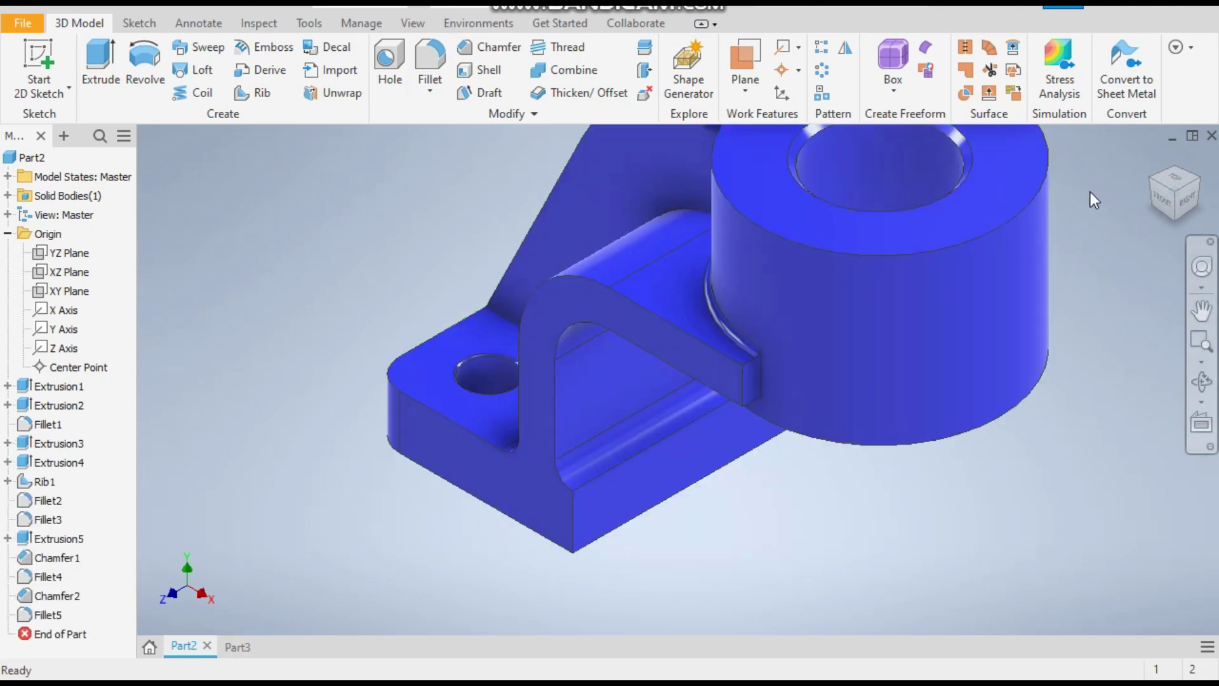
left_click(1147, 178)
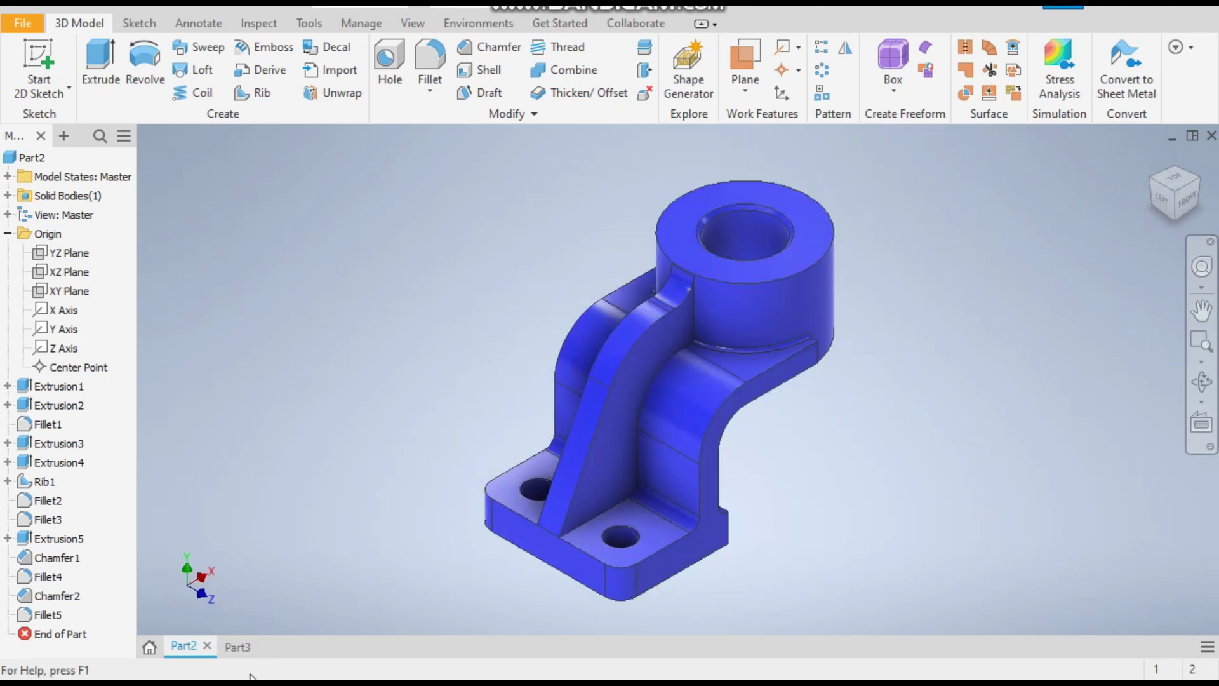
left_click(239, 647)
left_click(746, 238)
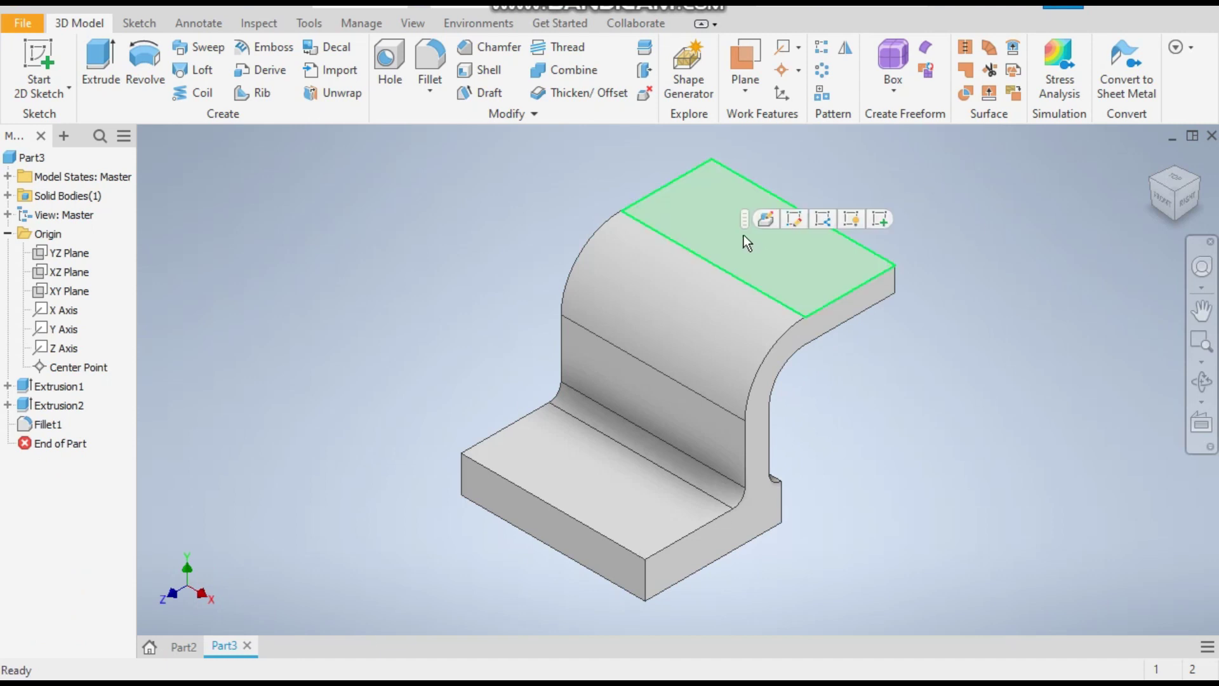
left_click(881, 219)
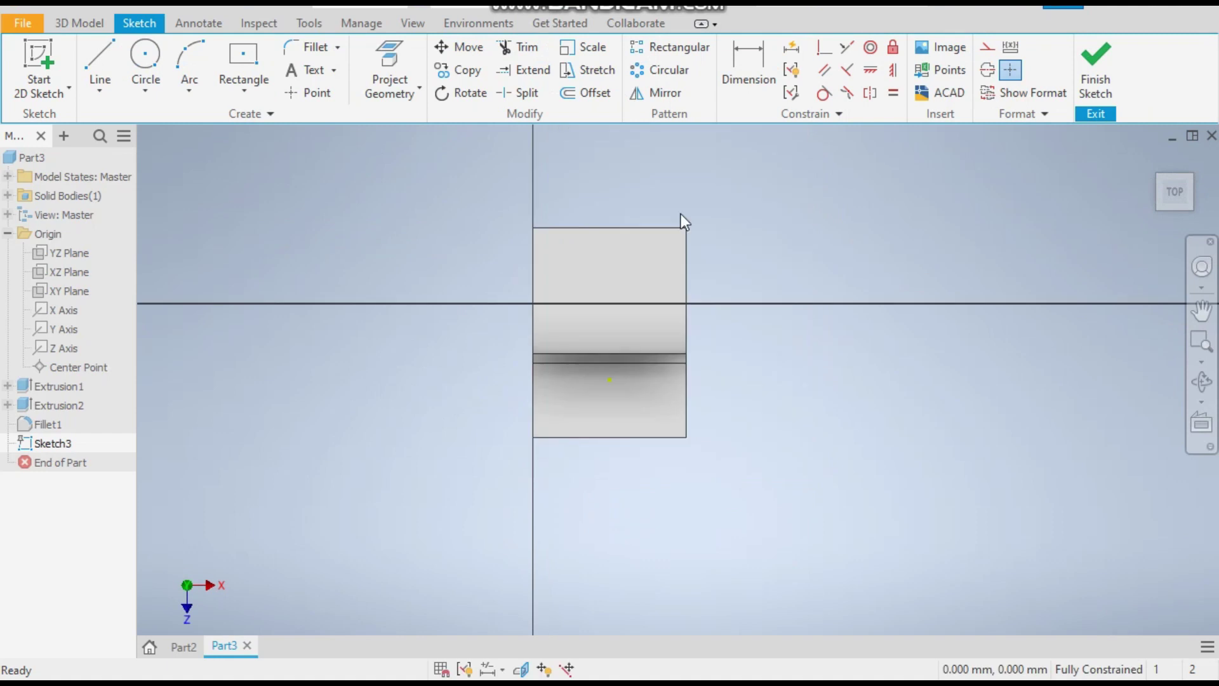
- Sketch an 80 mm diameter circle centred on the midpoint of the arm's outer end edge and finish the sketch
left_click(147, 56)
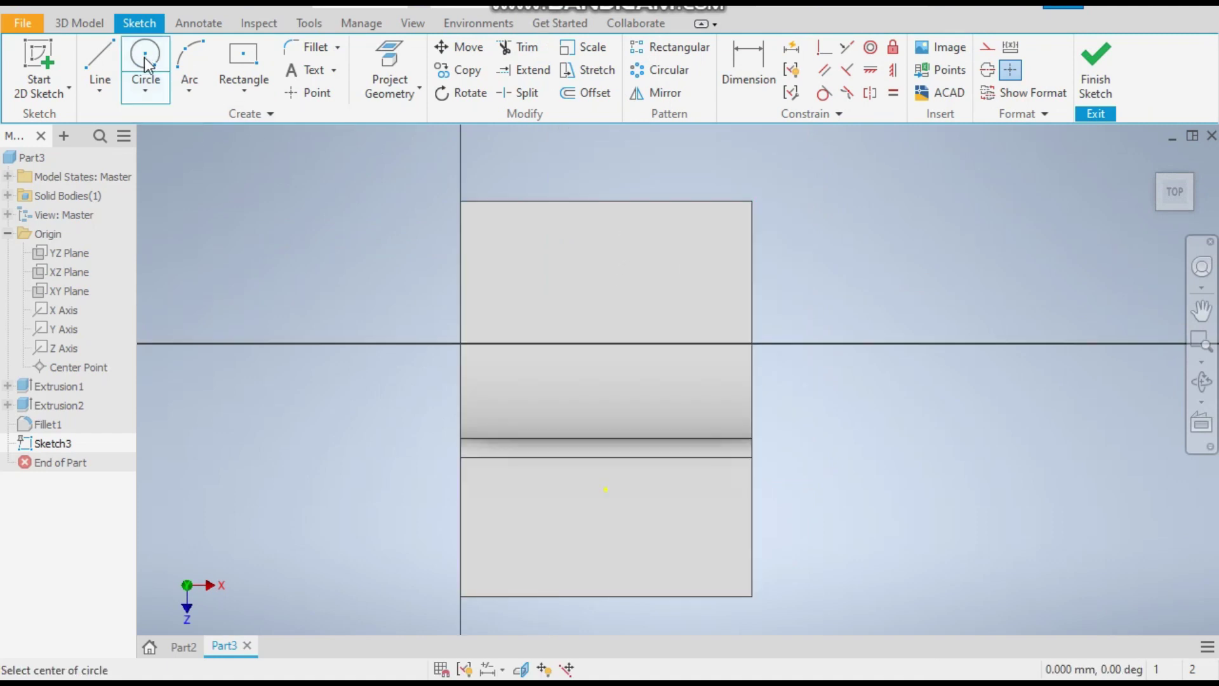
left_click(606, 202)
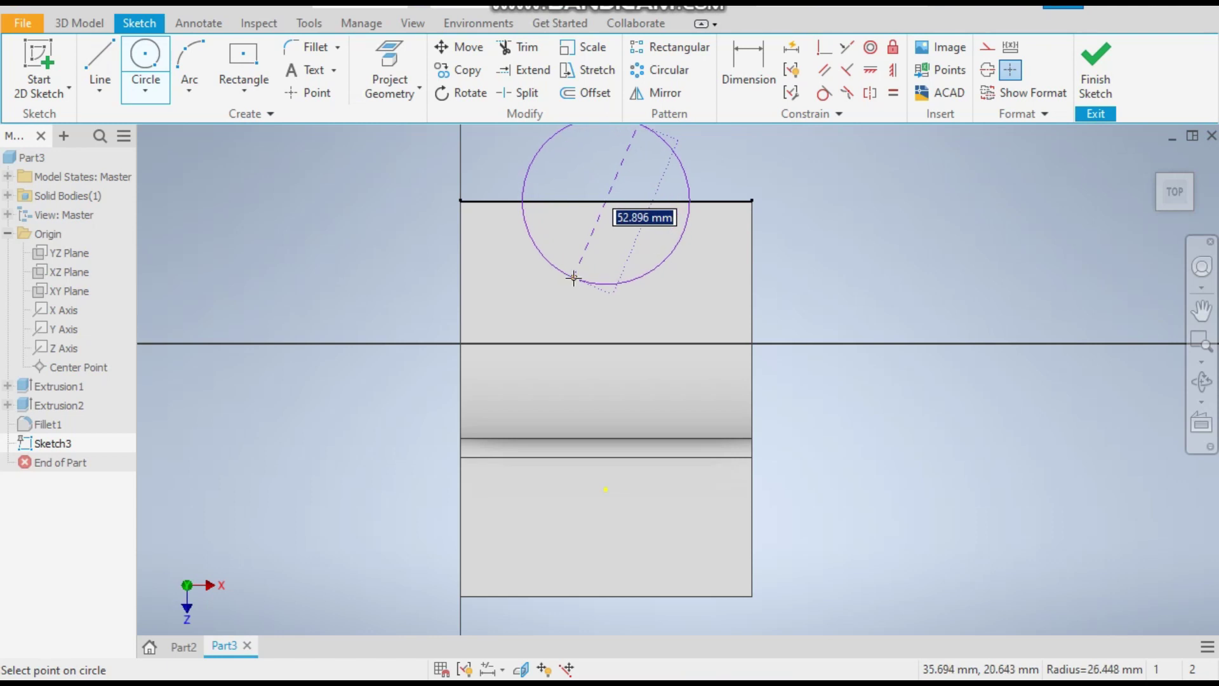
type("80")
key("Return")
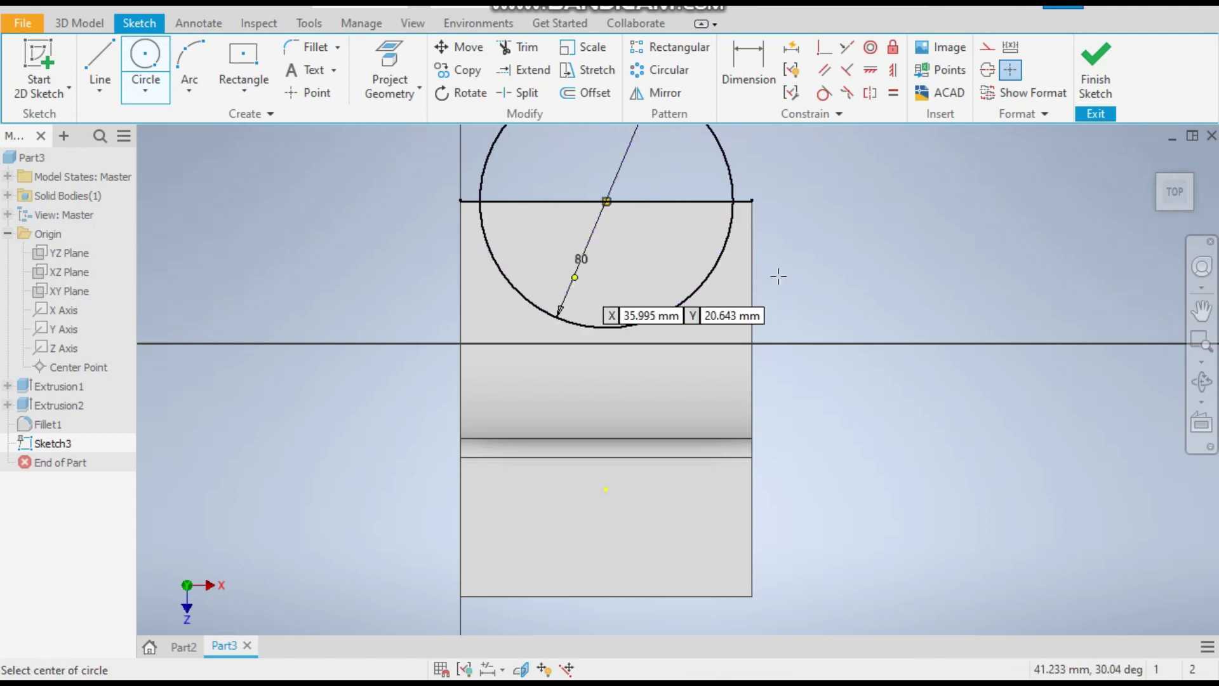
right_click(908, 223)
left_click(967, 223)
scroll(692, 318, "down", 2)
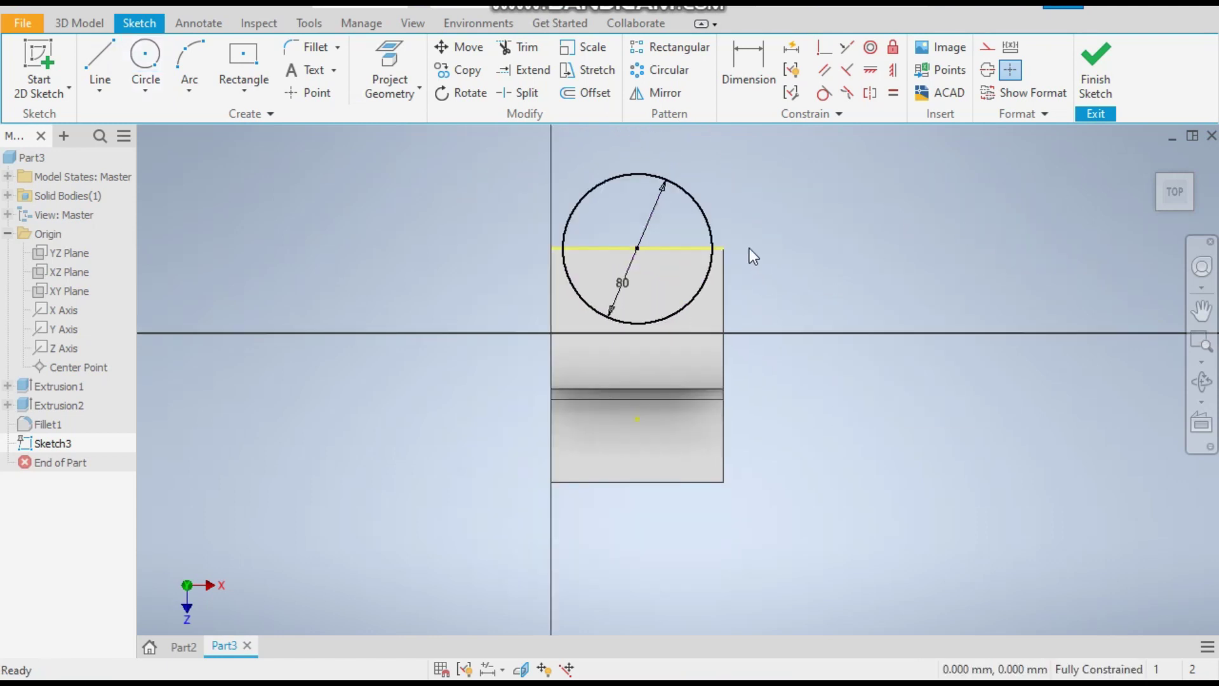
left_click(1095, 66)
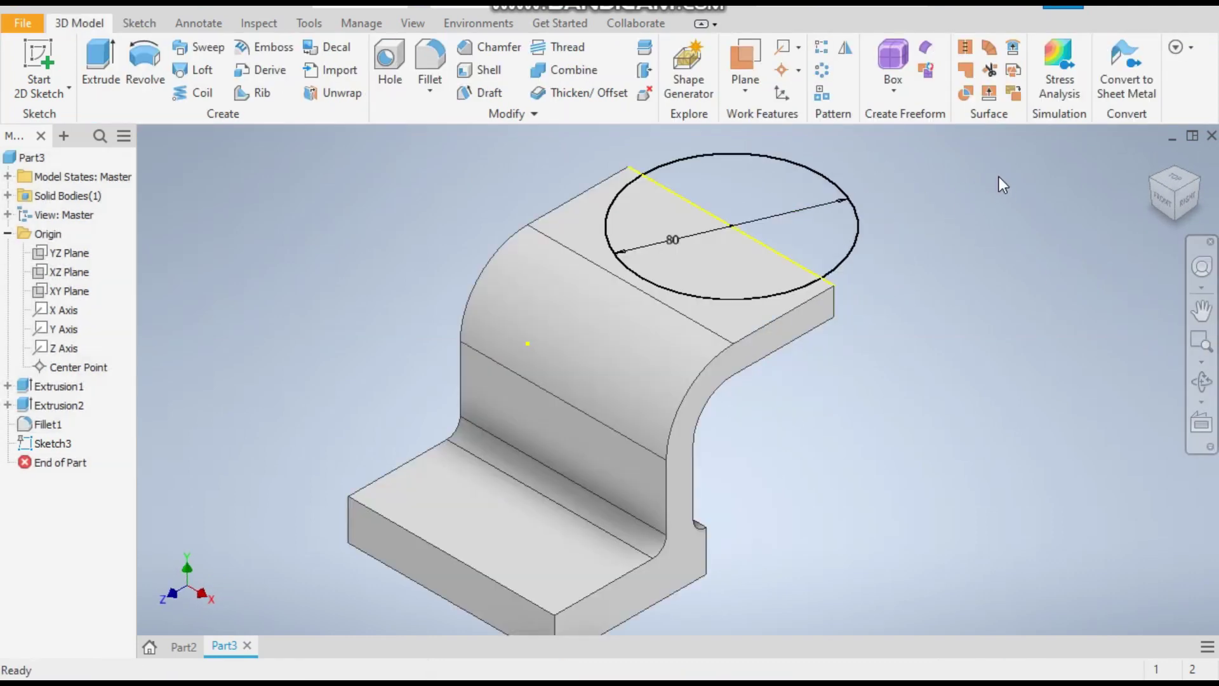
- Extrude both halves of the 80 mm circle asymmetrically, 37 mm upward and 18 mm downward, joined to the arm
left_click(94, 74)
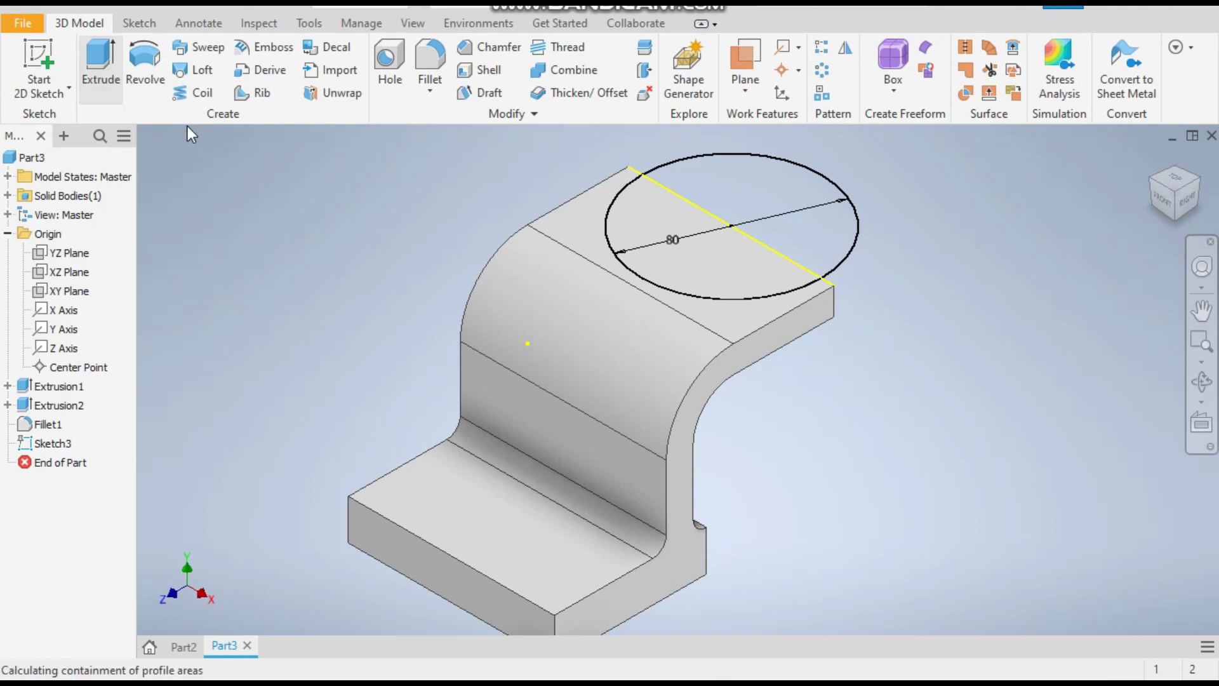
left_click(607, 181)
left_click(574, 262)
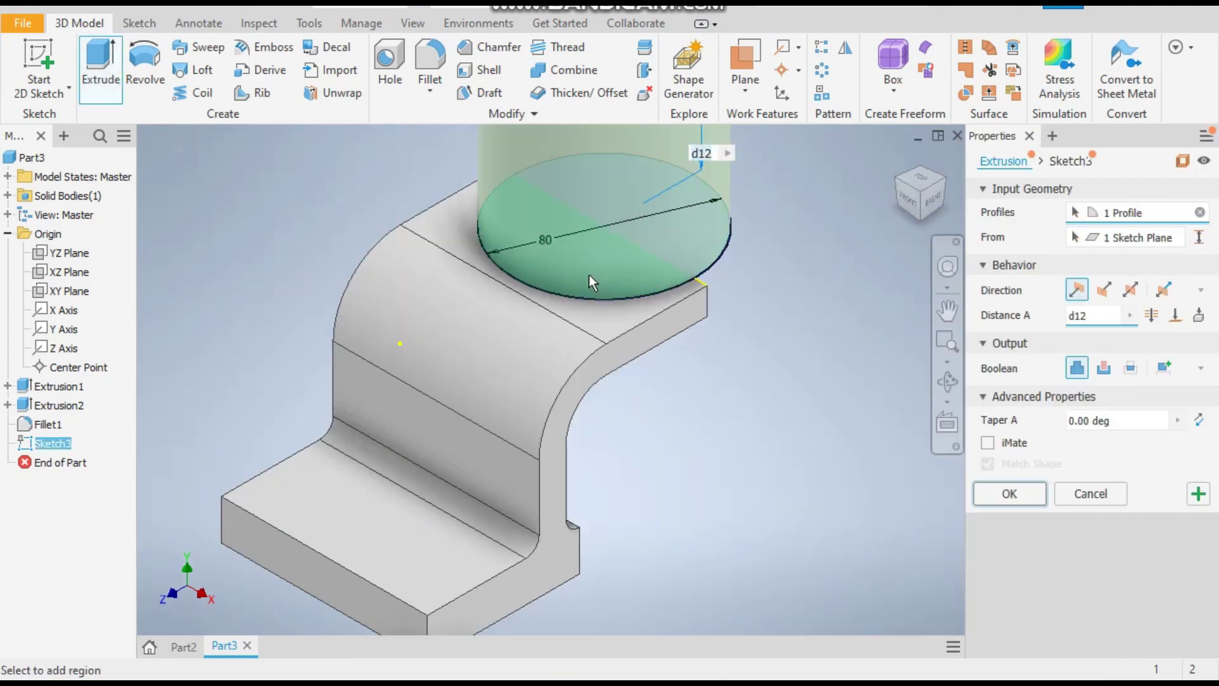
scroll(634, 413, "down", 3)
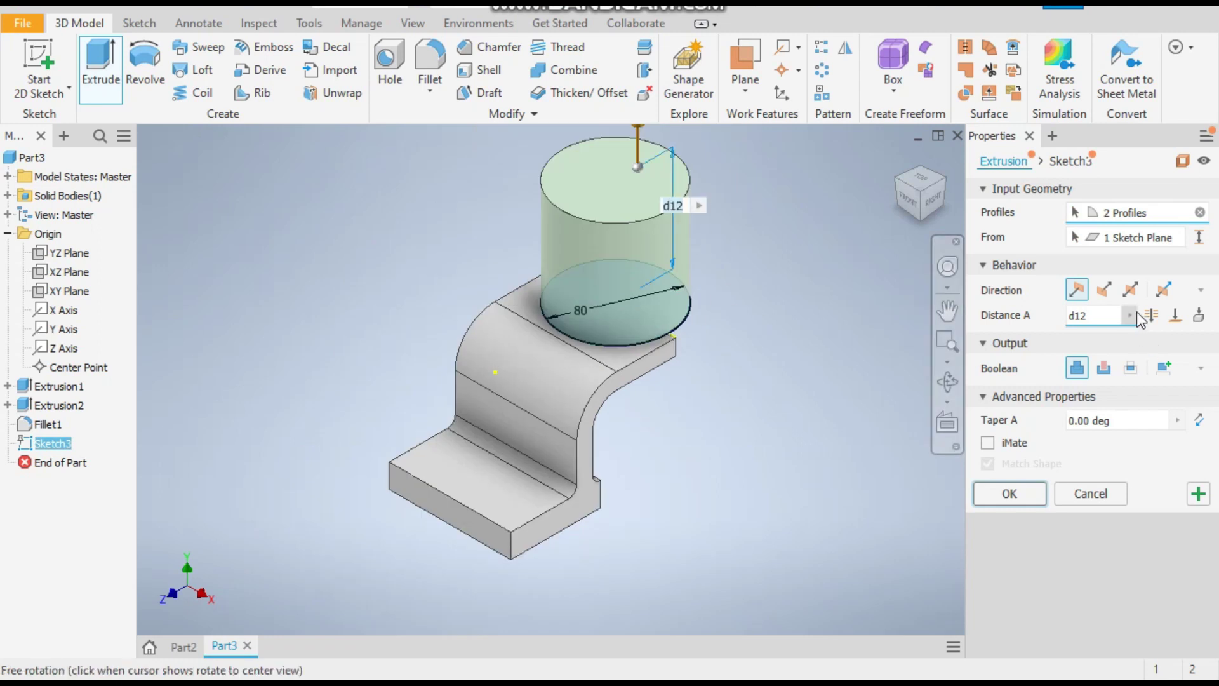
left_click(1162, 290)
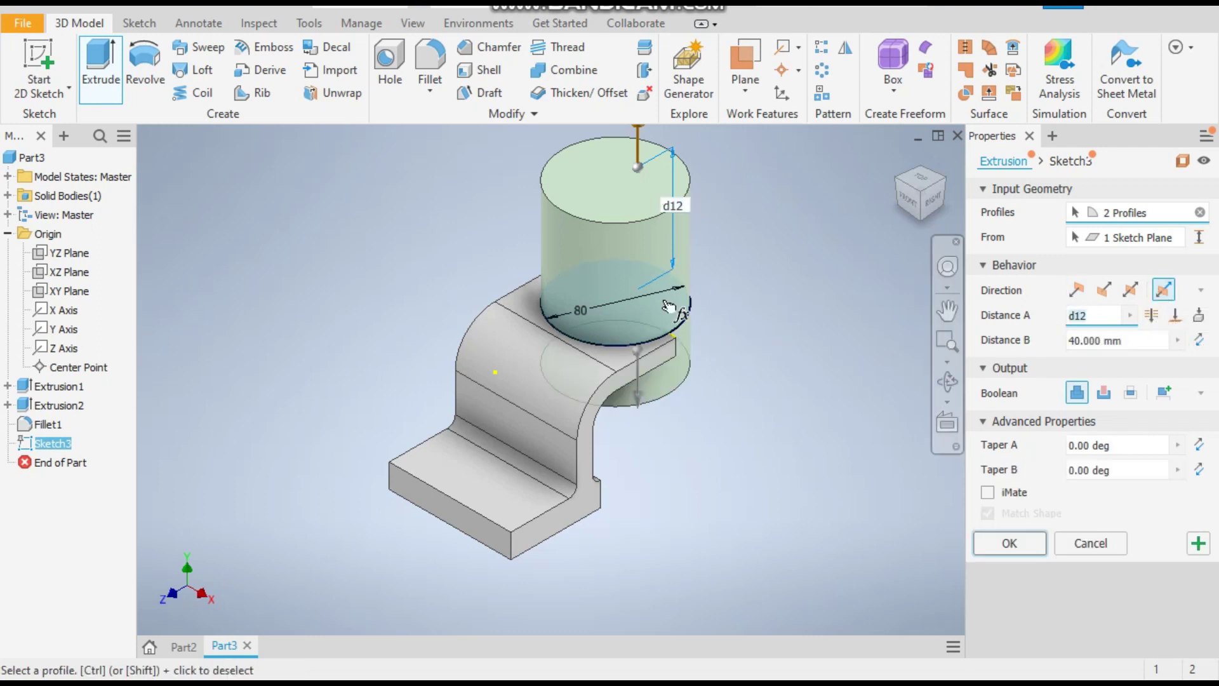
type("37")
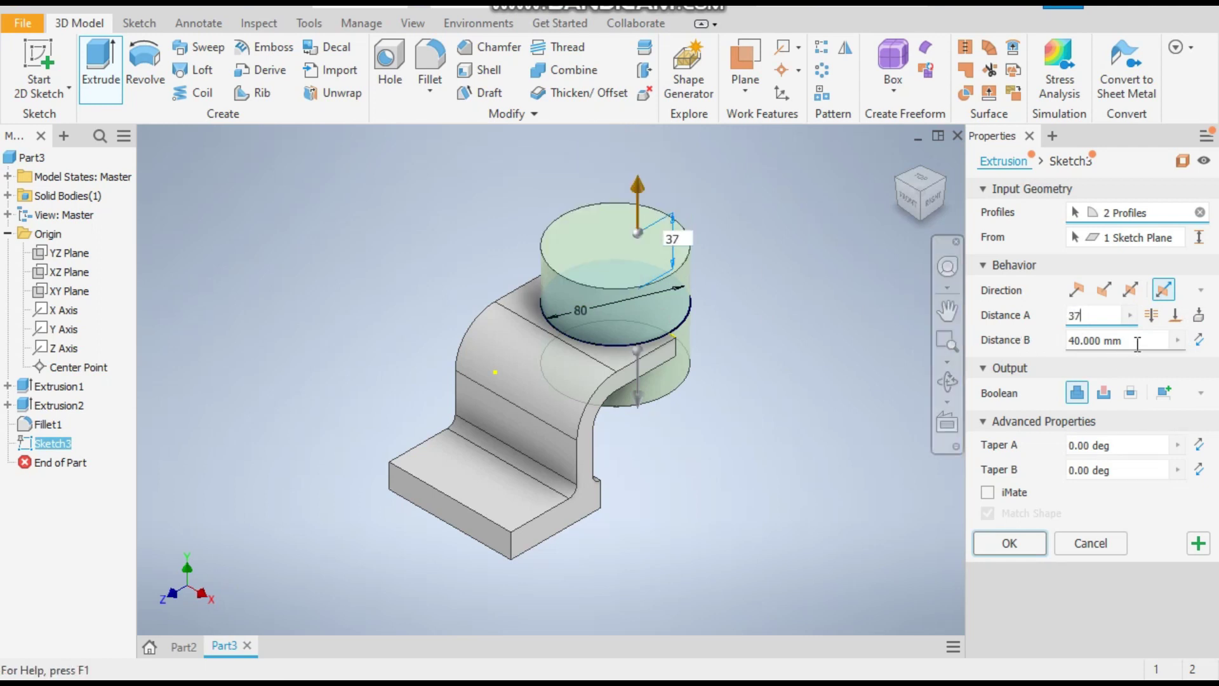
left_click(1137, 342)
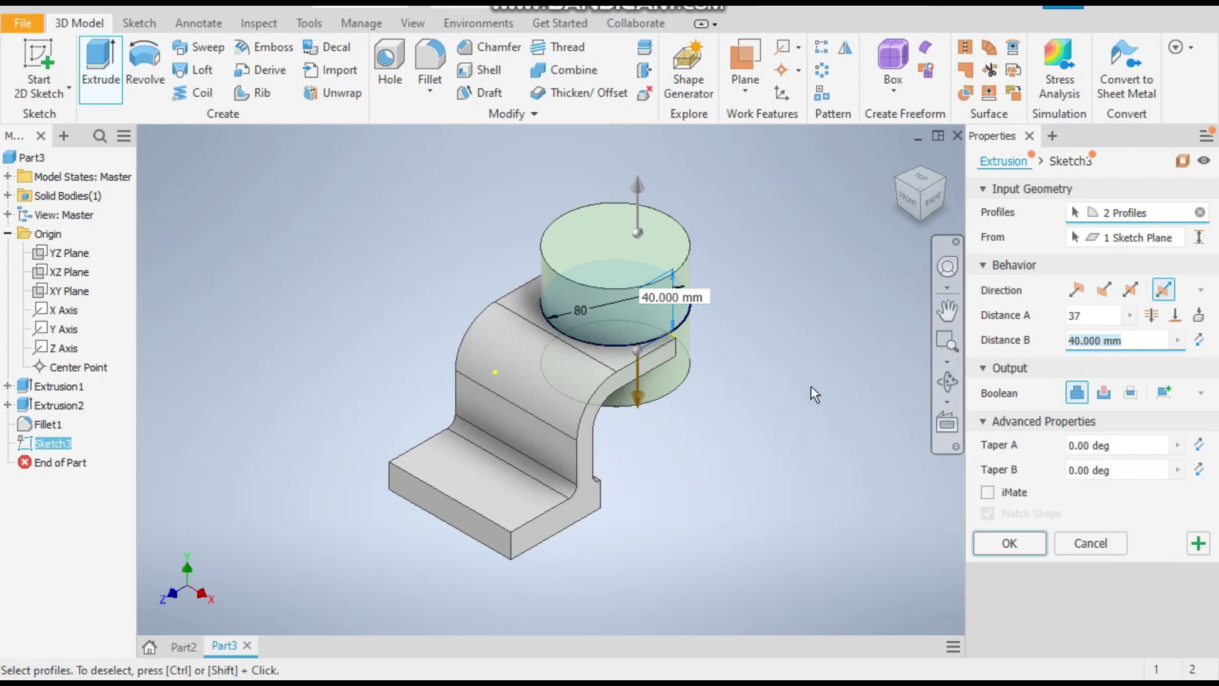
type("18")
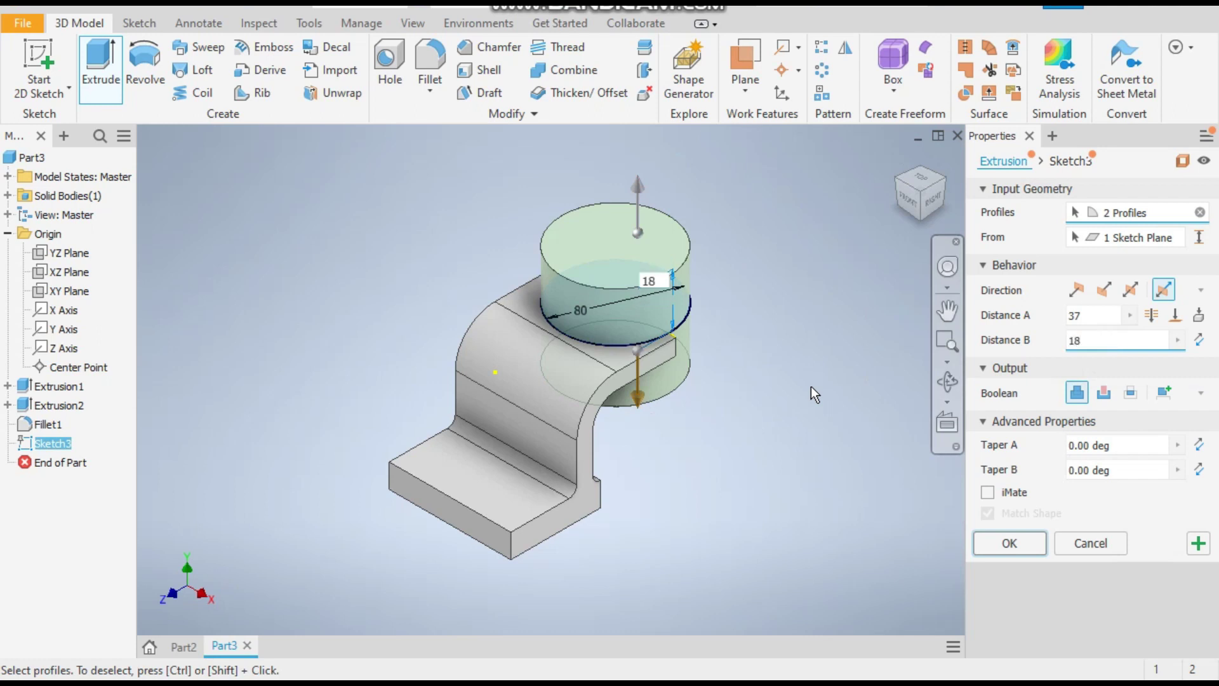
left_click(1016, 544)
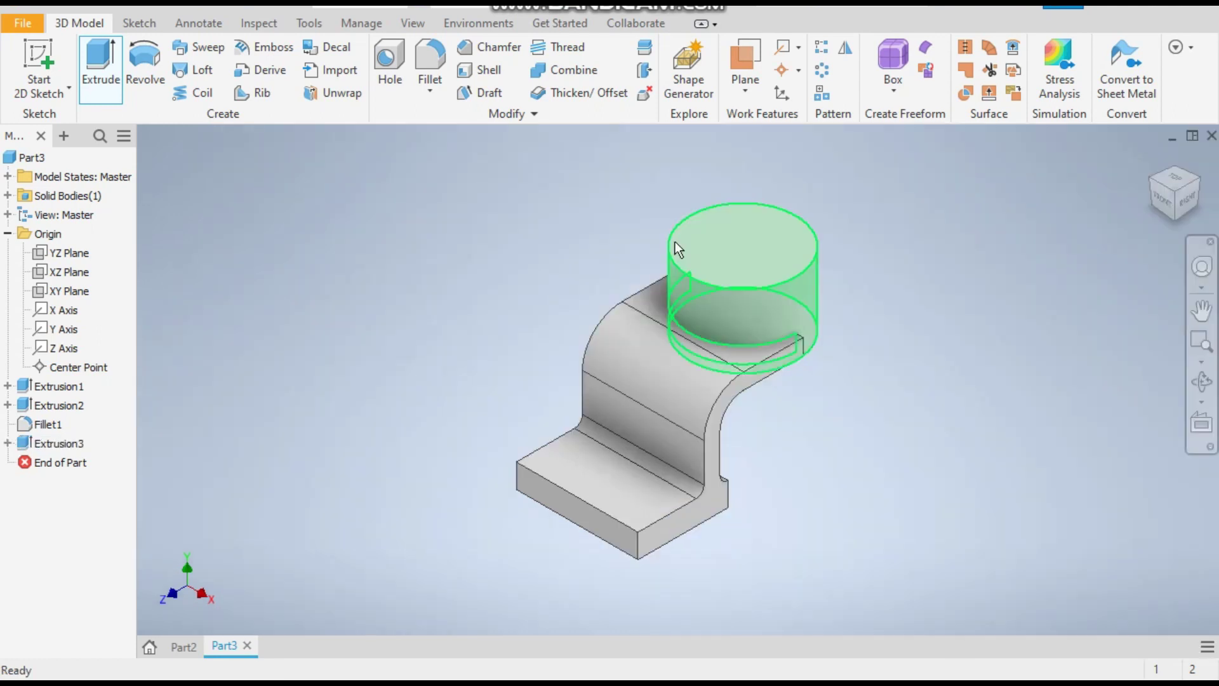
- Compare with the bore in the finished Part2 and start a new sketch on the top face of Part3's cylinder
scroll(889, 223, "up", 3)
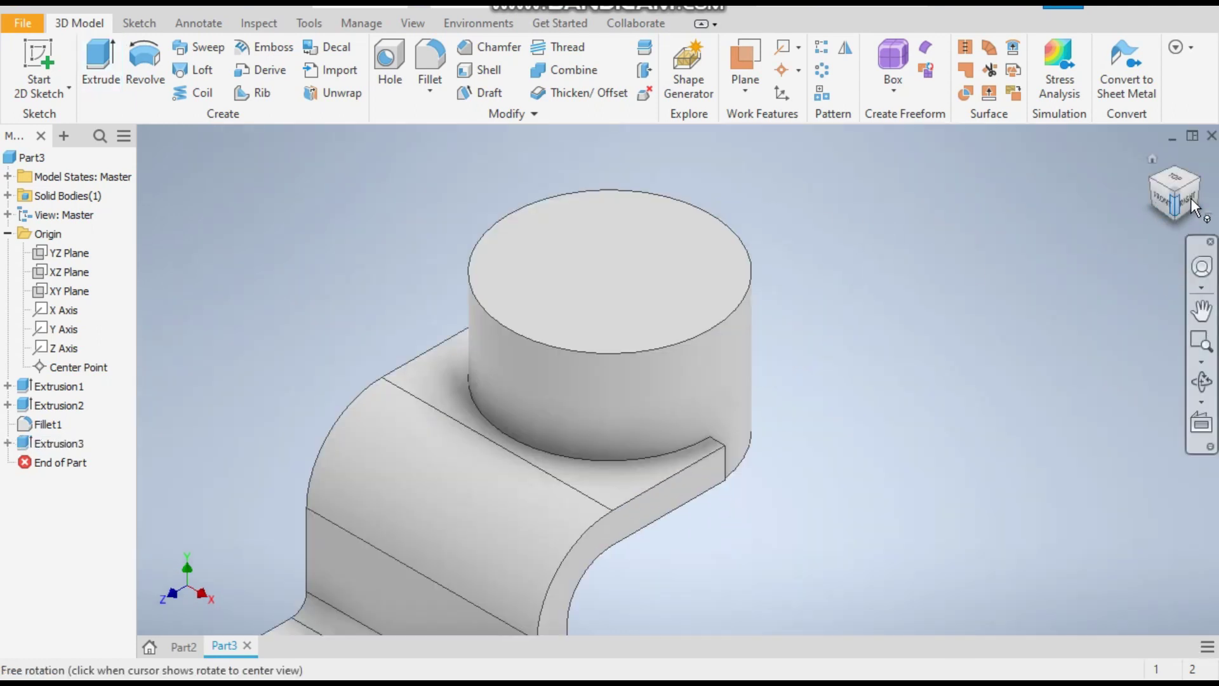
scroll(631, 161, "down", 4)
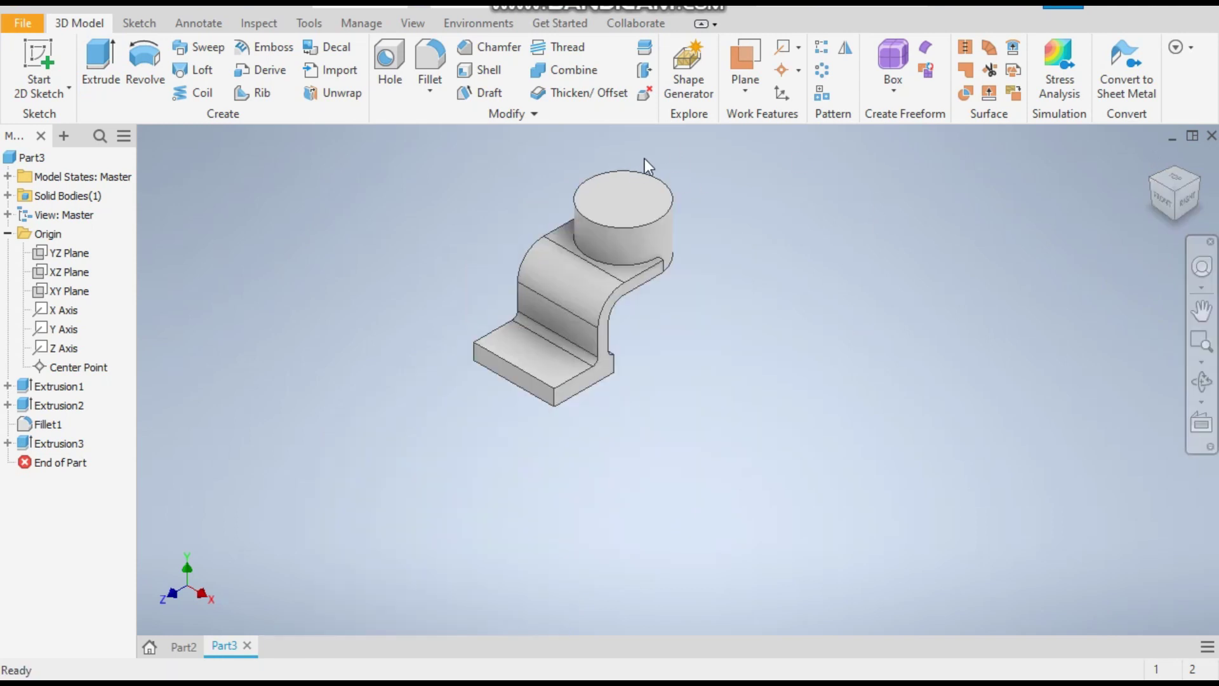
scroll(645, 167, "up", 2)
left_click(186, 647)
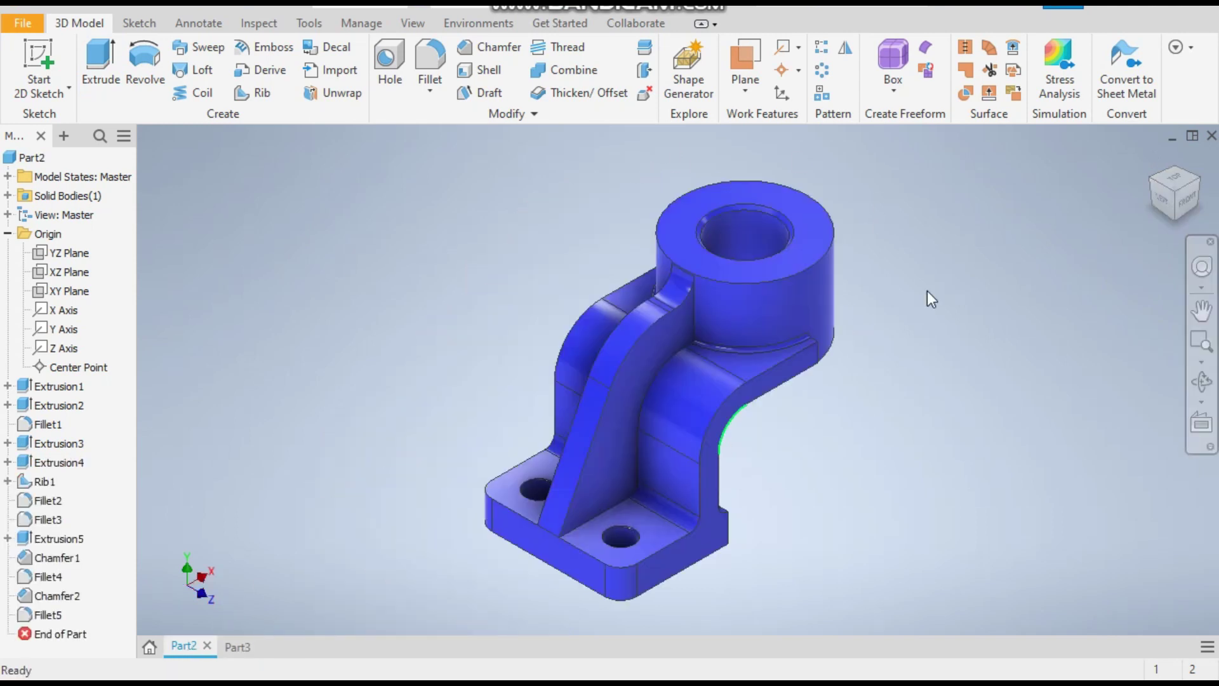
left_click(729, 229)
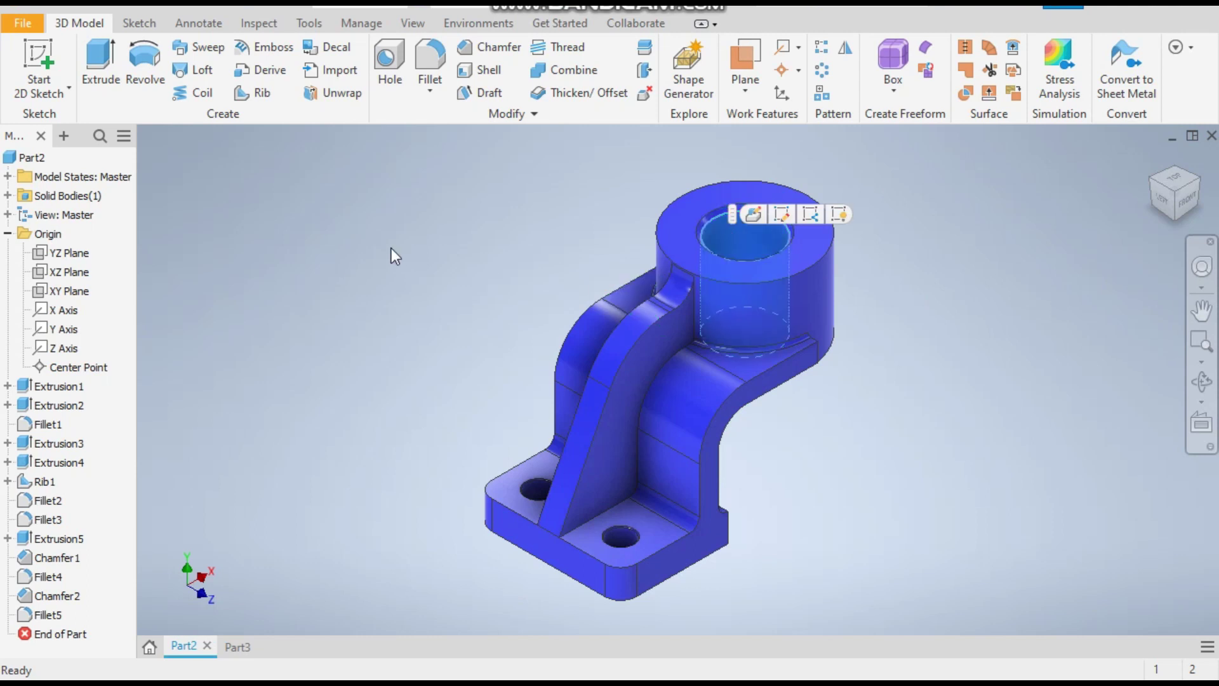
left_click(228, 647)
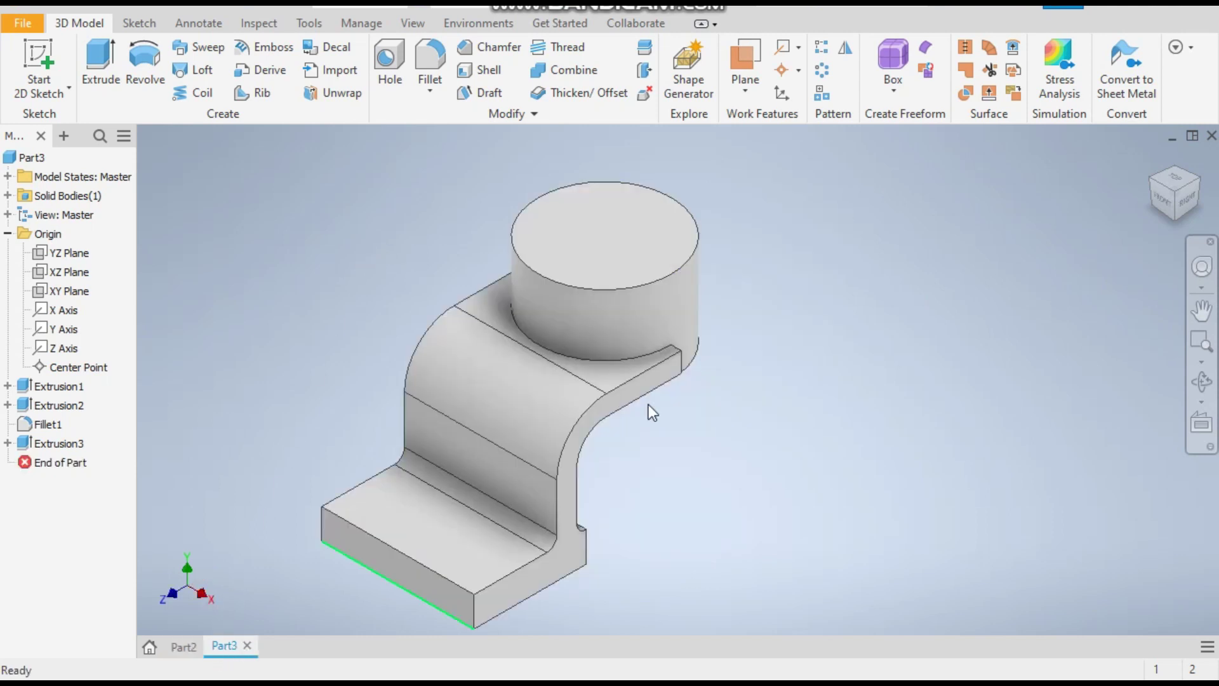
left_click(623, 238)
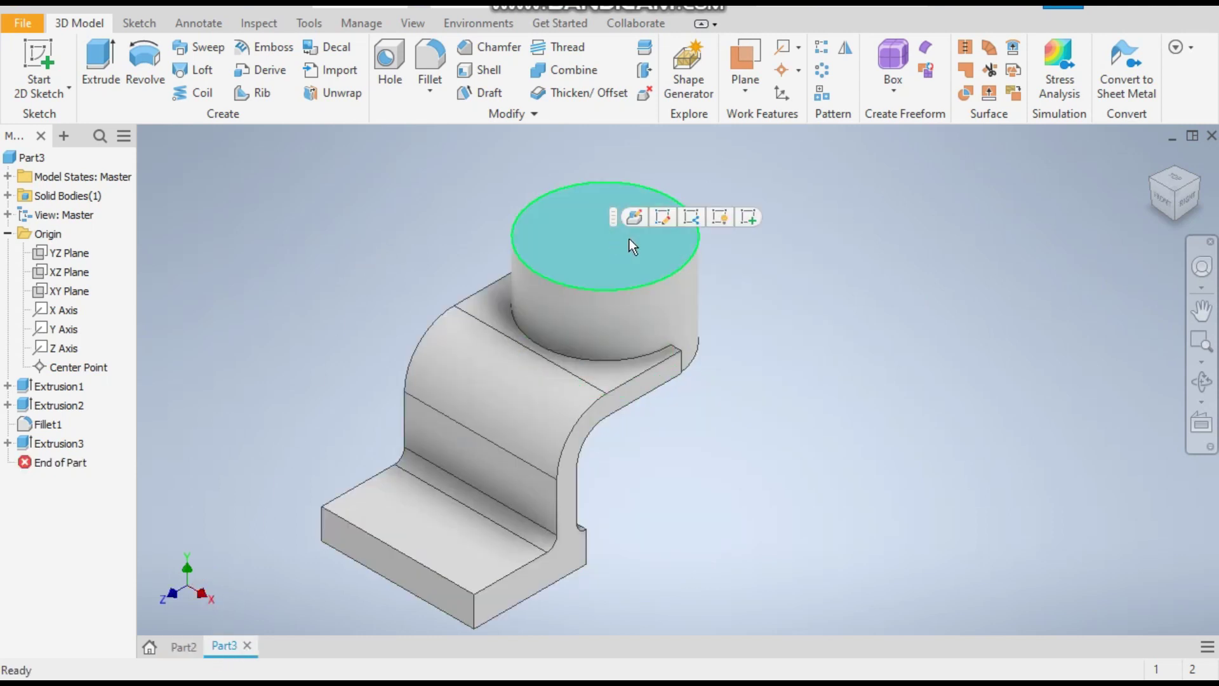
left_click(749, 219)
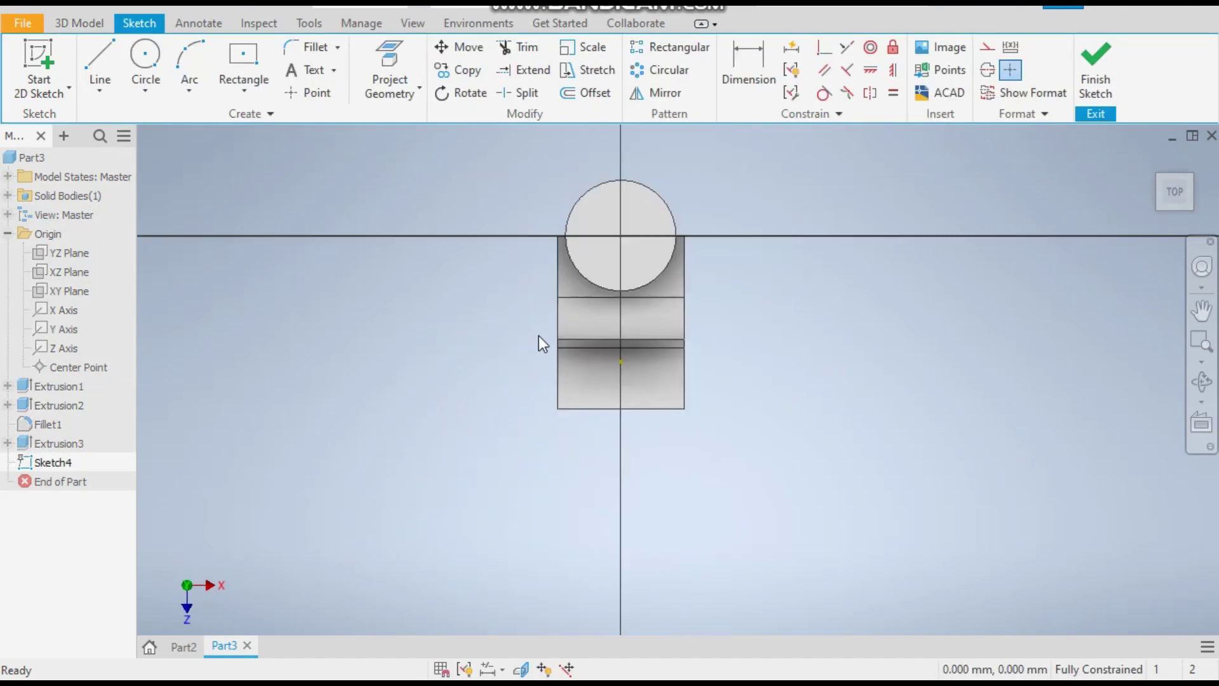
- Sketch a 40 mm diameter circle at the centre of the cylinder's top face
left_click(145, 63)
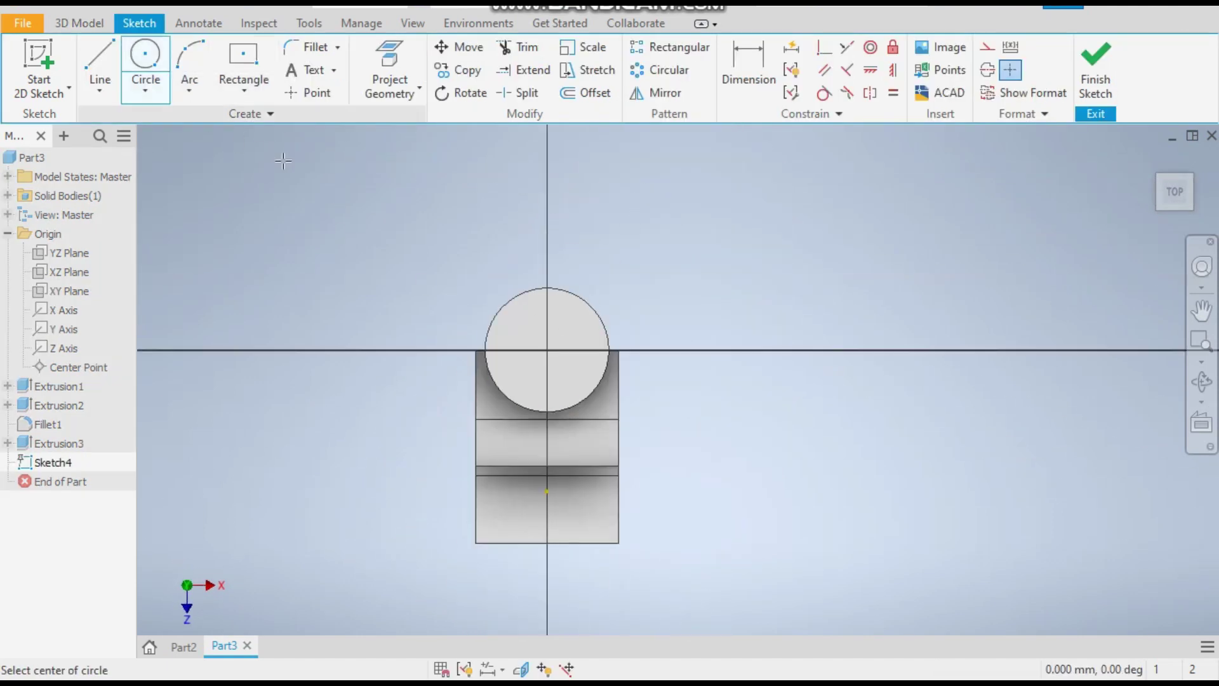
left_click(547, 350)
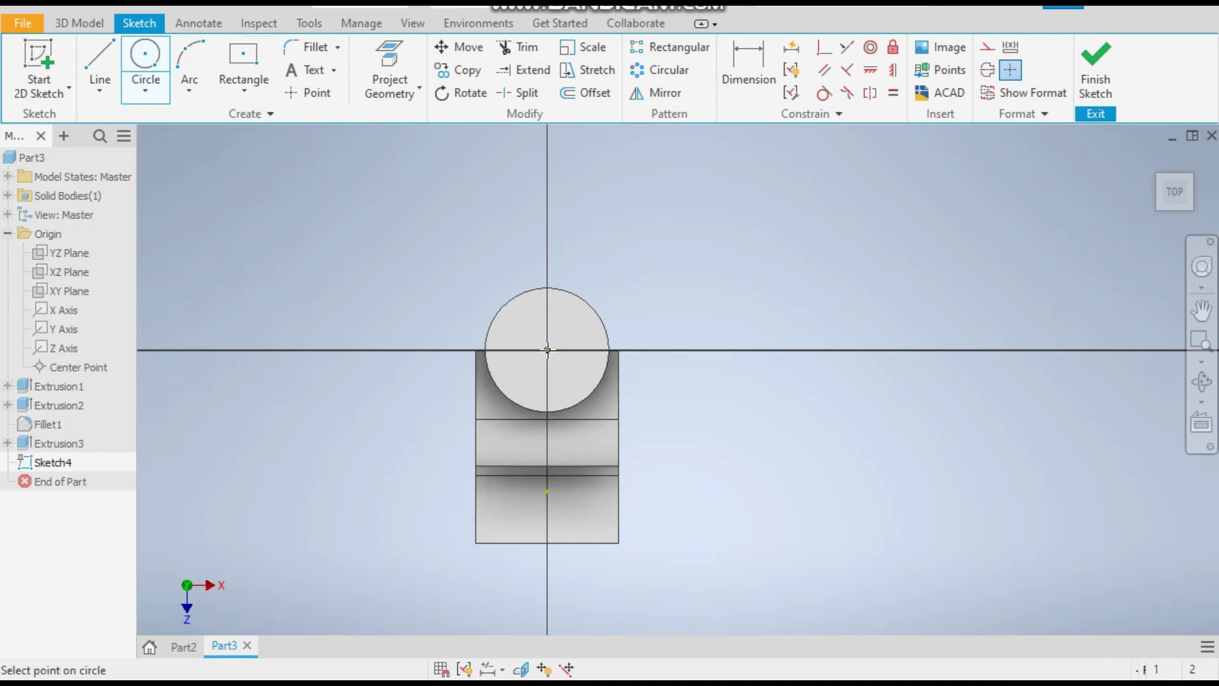
type("40")
key("Return")
right_click(786, 231)
left_click(854, 232)
- Constrain the 40 mm circle concentric with the cylinder's outer edge and finish the sketch
mouse_move(574, 357)
left_mouse_down()
mouse_move(703, 267)
mouse_move(571, 346)
mouse_move(579, 219)
left_mouse_up()
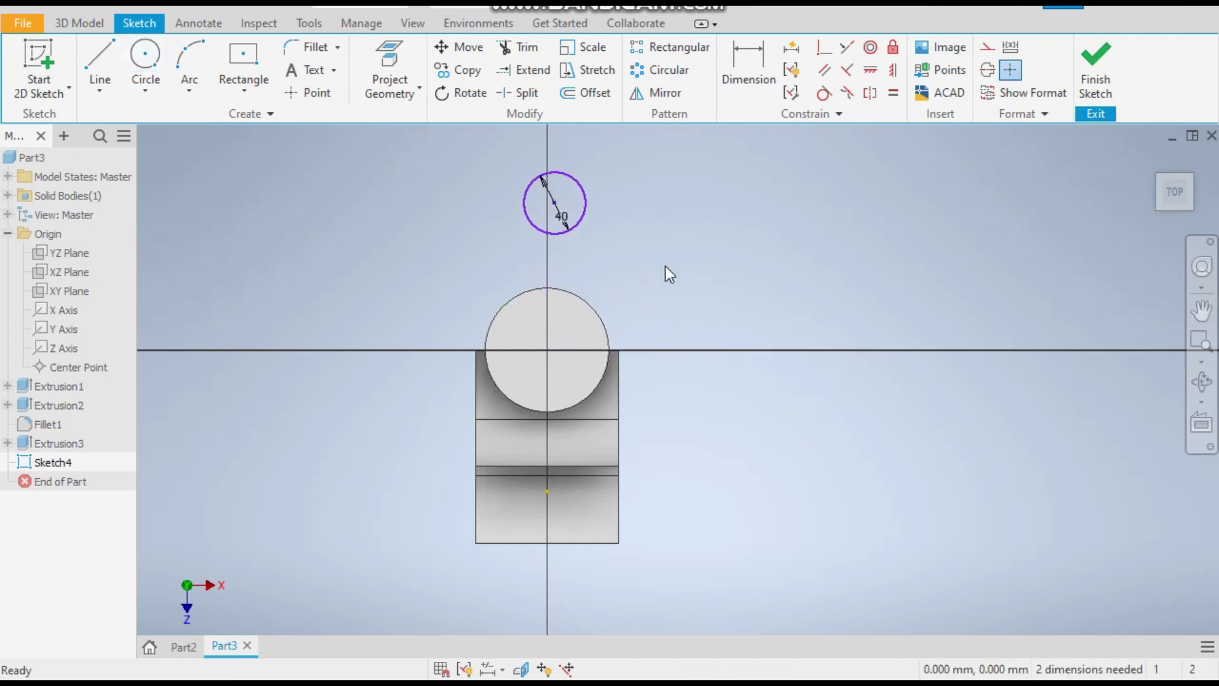
left_click(872, 50)
left_click(590, 303)
left_click(595, 204)
right_click(677, 201)
left_click(738, 204)
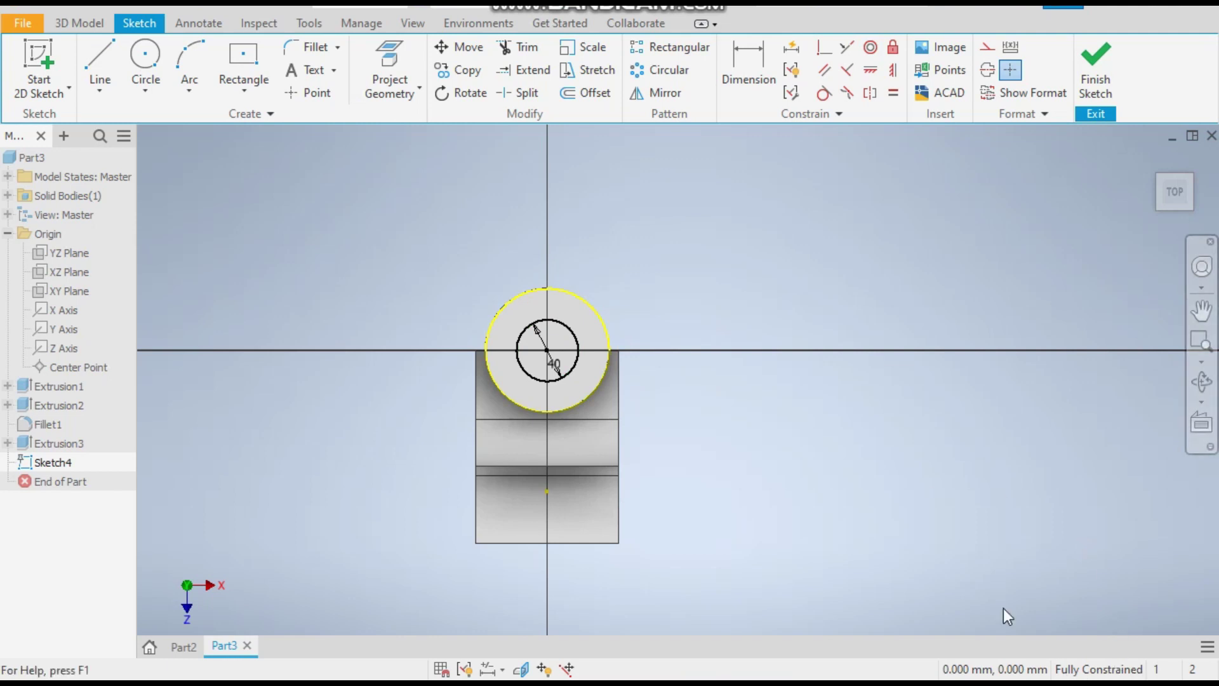
left_click(1087, 73)
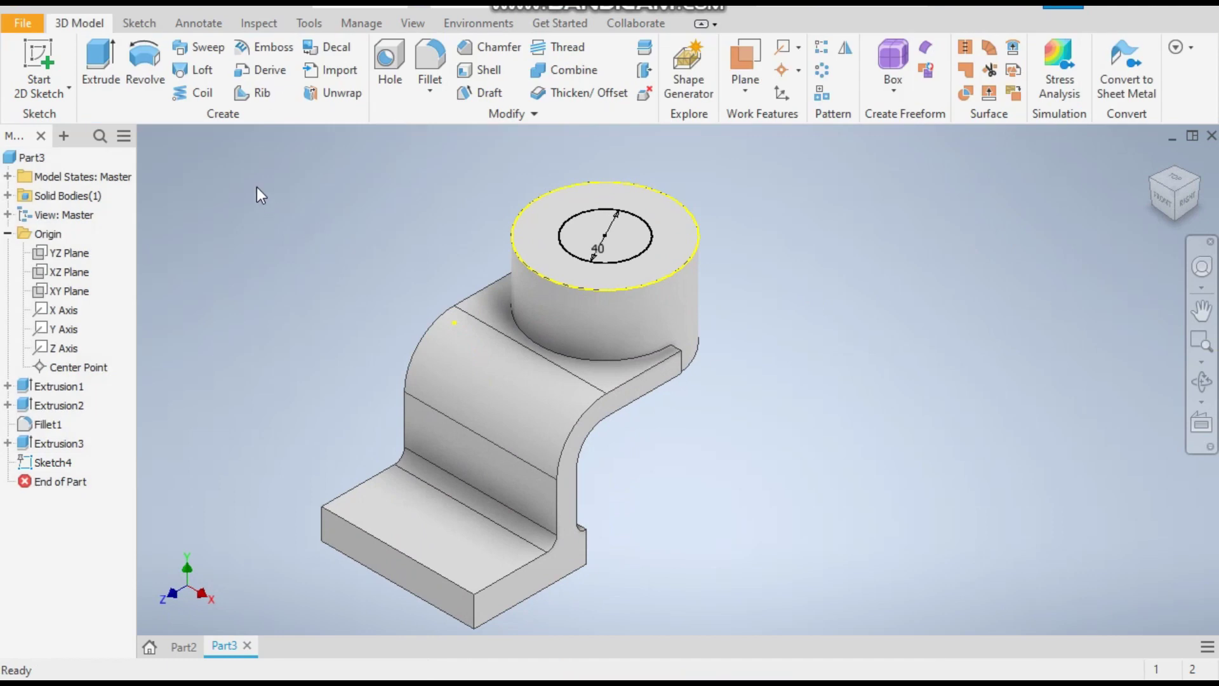
- Cut the 40 mm circle down through all of the cylinder and check the bore from another side
left_click(101, 64)
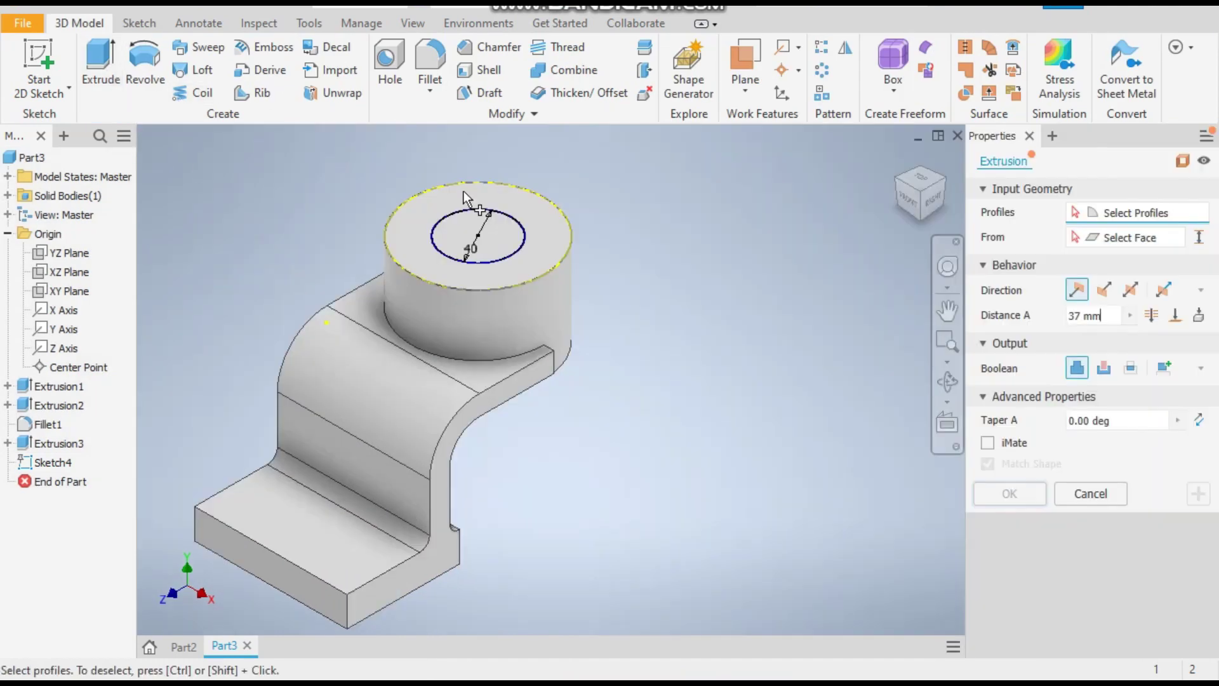
left_click(447, 219)
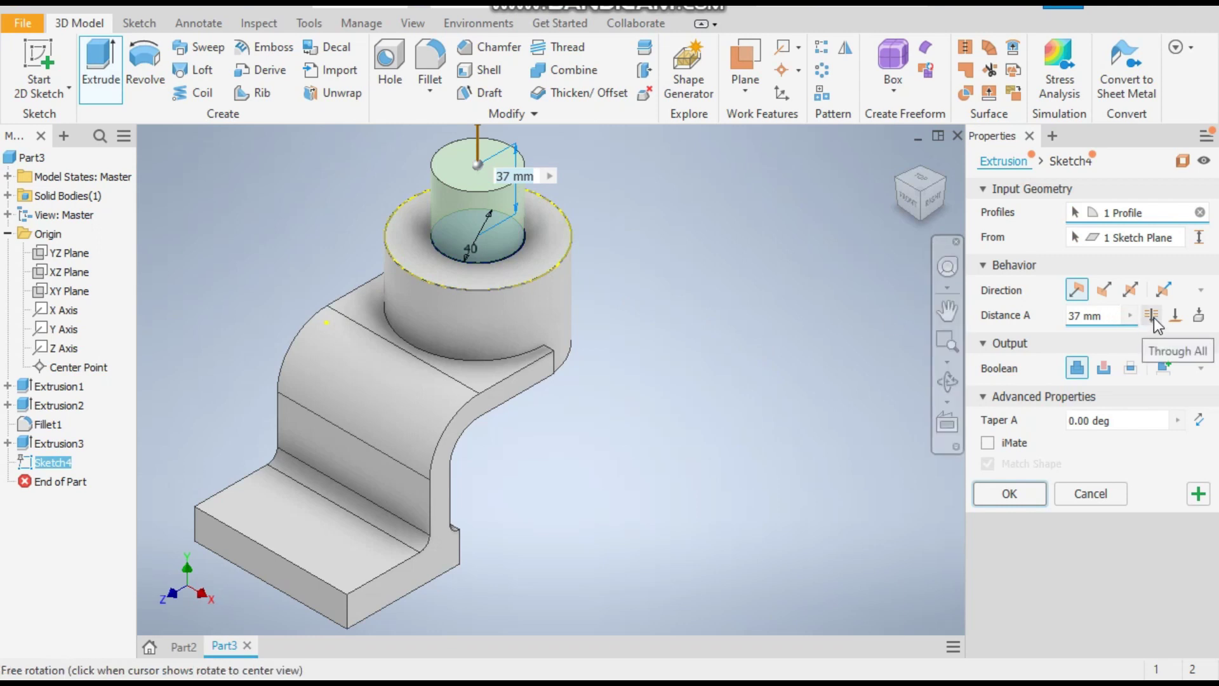
left_click(1103, 369)
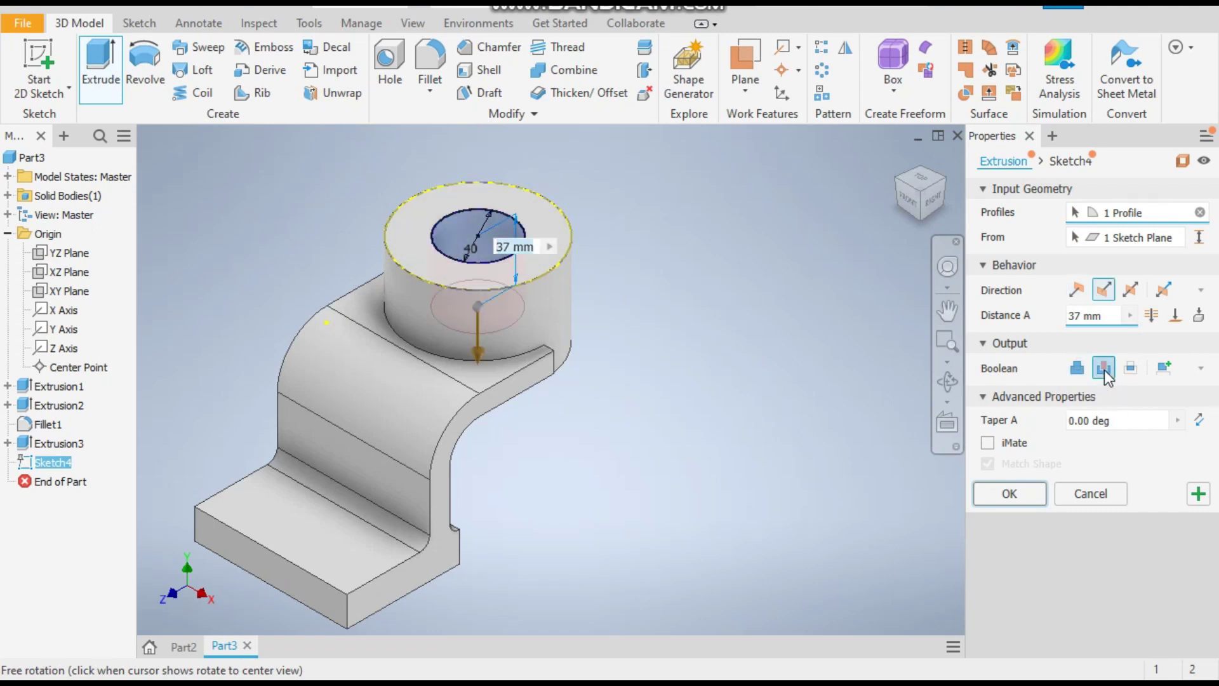
left_click(1149, 316)
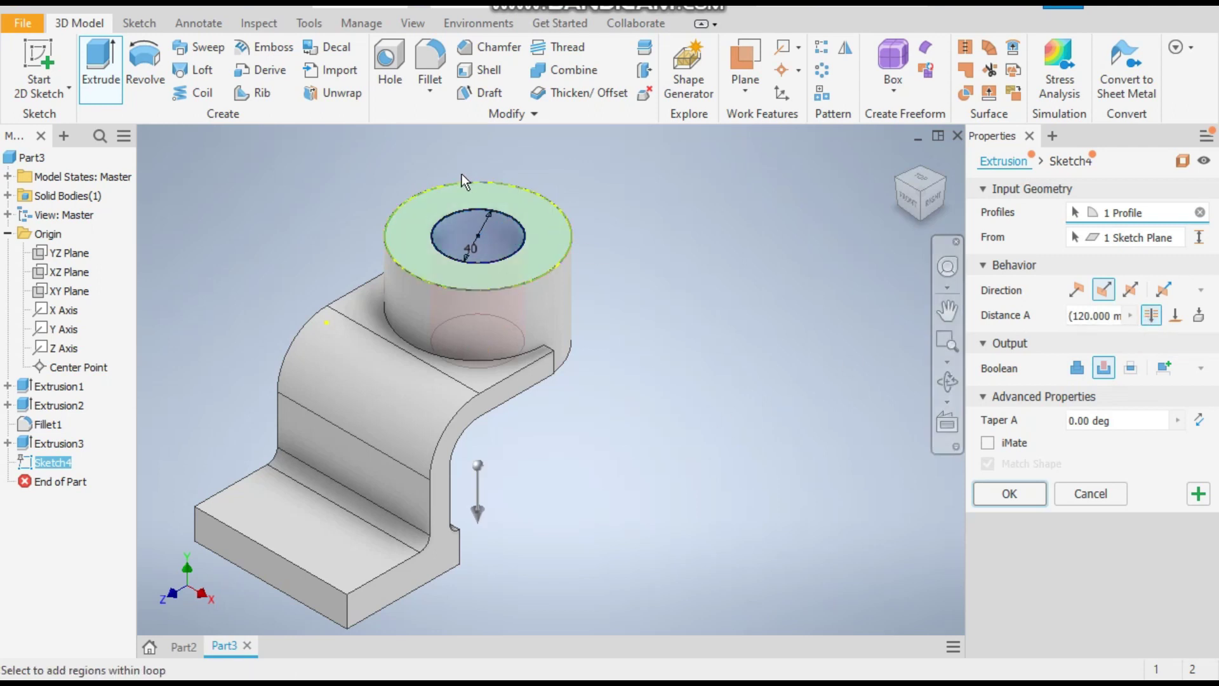
left_click(928, 216)
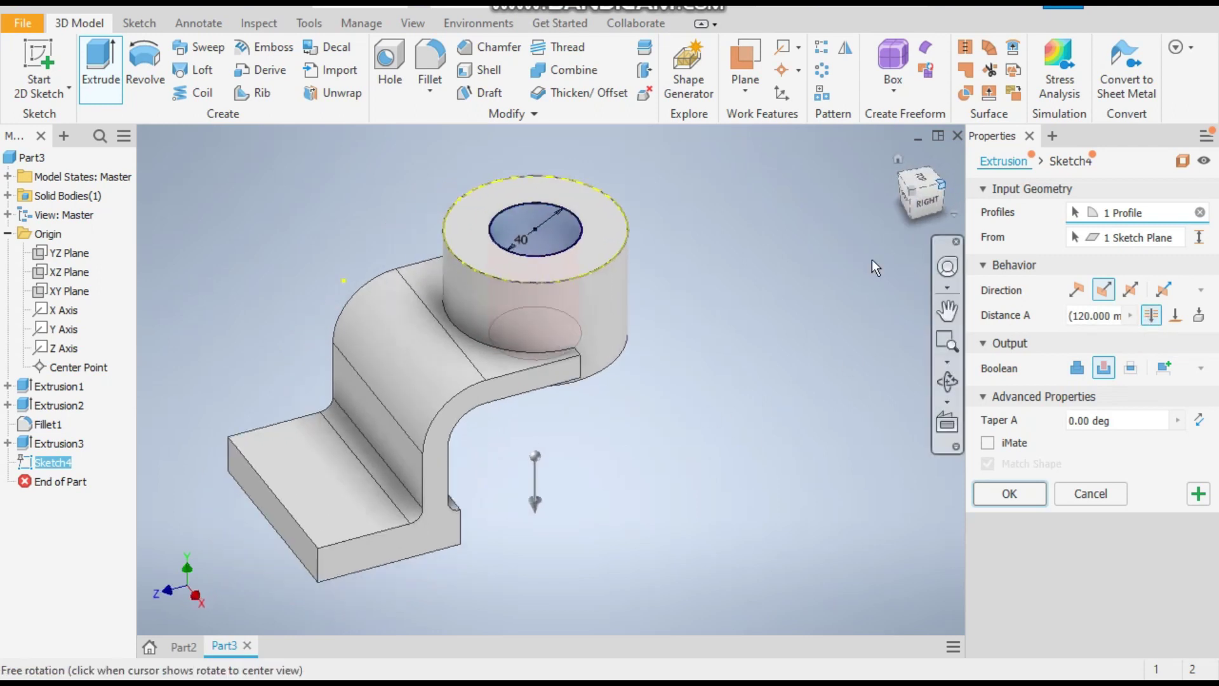
left_click(1010, 493)
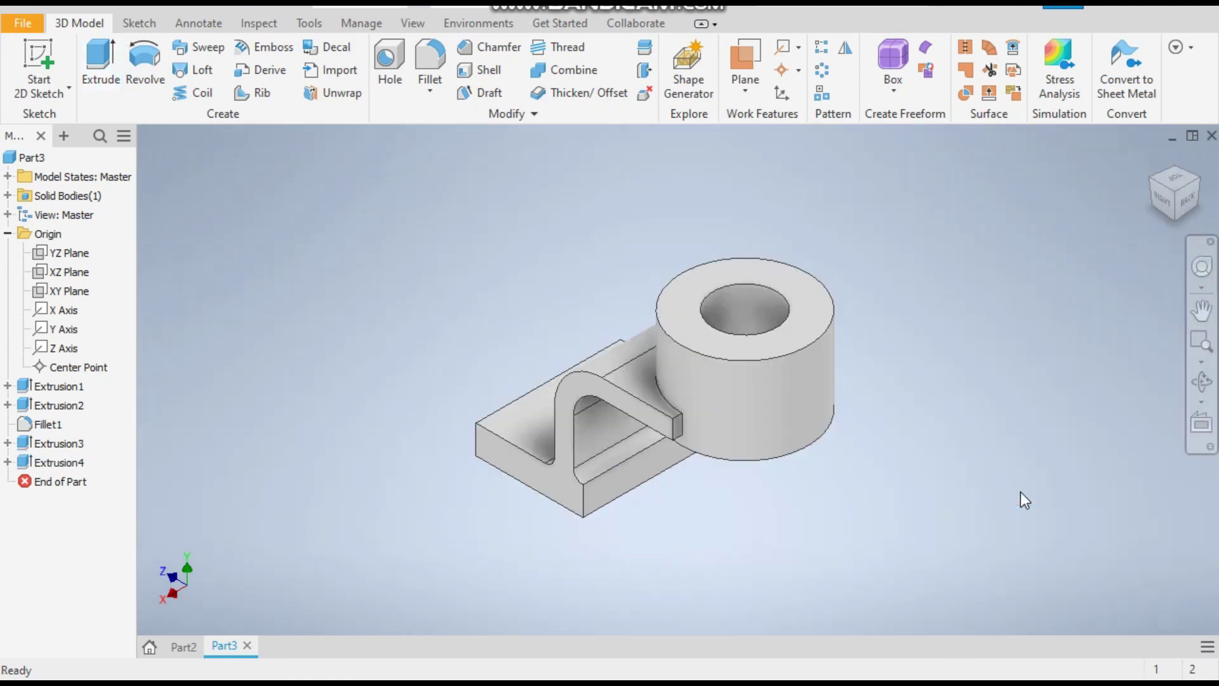
left_click(1153, 185)
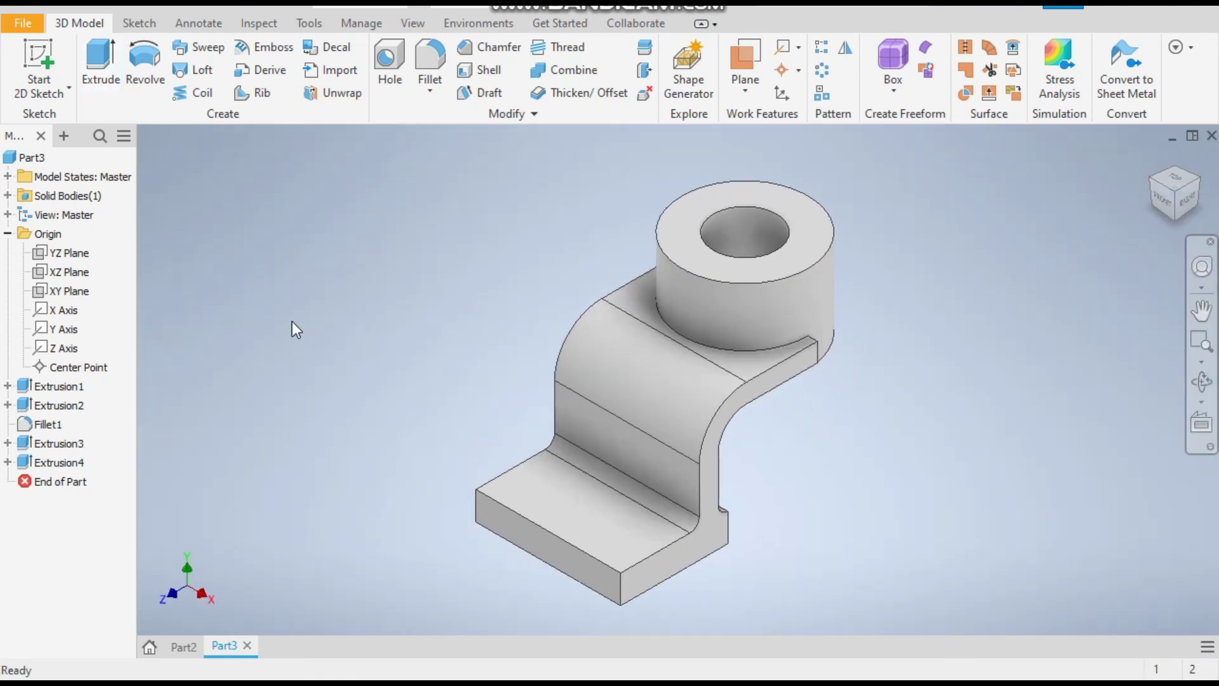
- Compare with the rib in the finished Part2 and start a new sketch on Part3's YZ plane
left_click(170, 642)
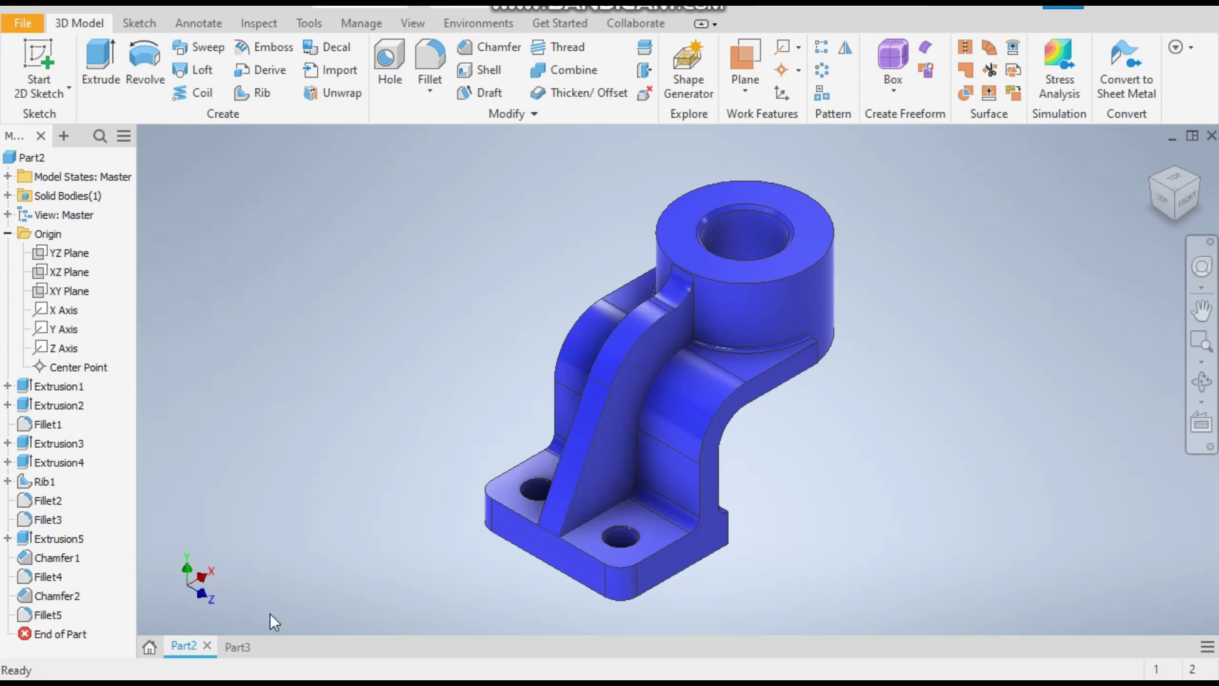
left_click(238, 646)
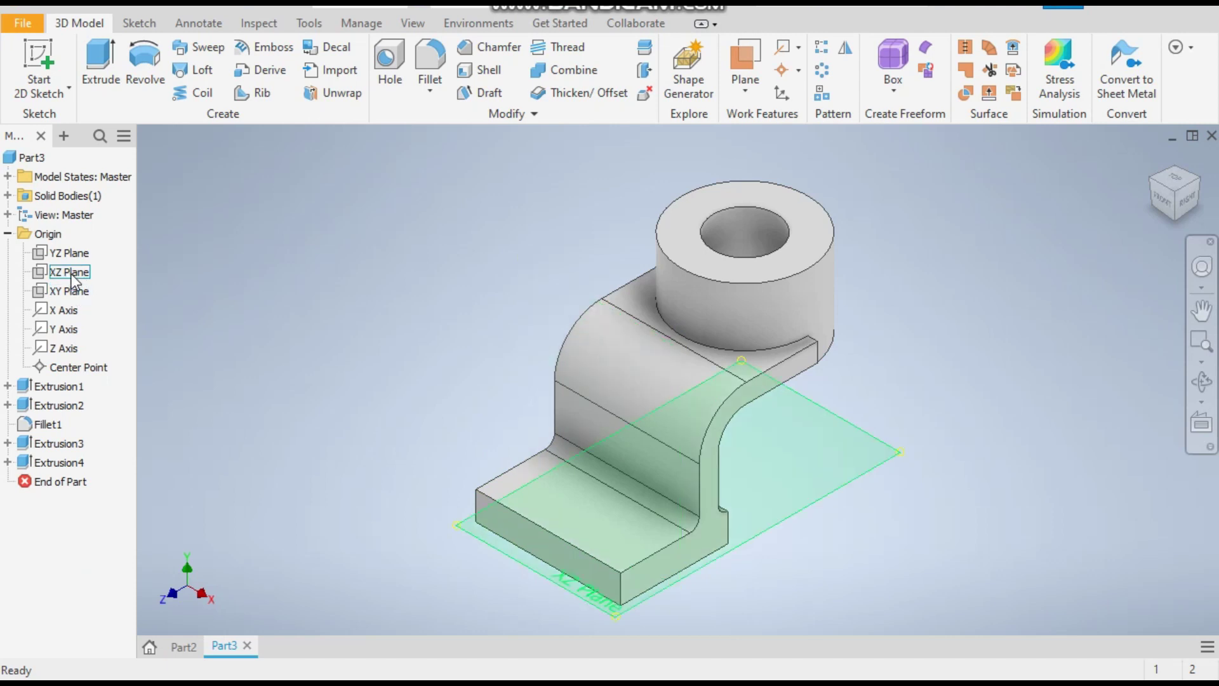
left_click(66, 254)
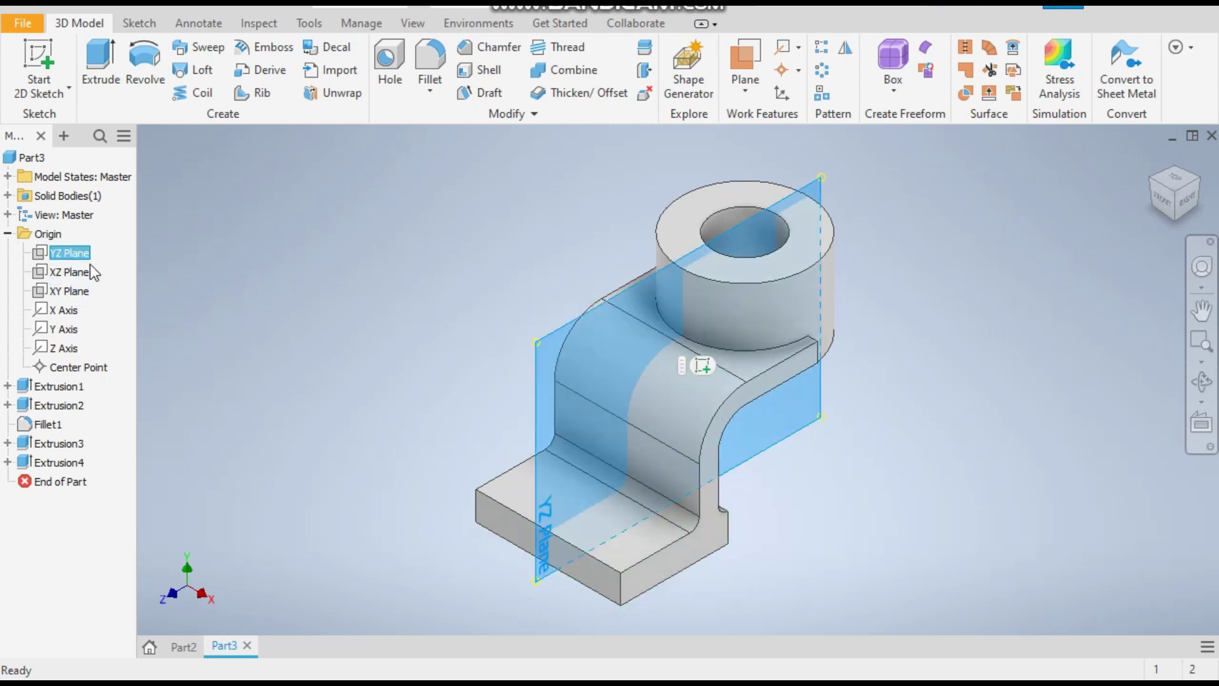
left_click(702, 366)
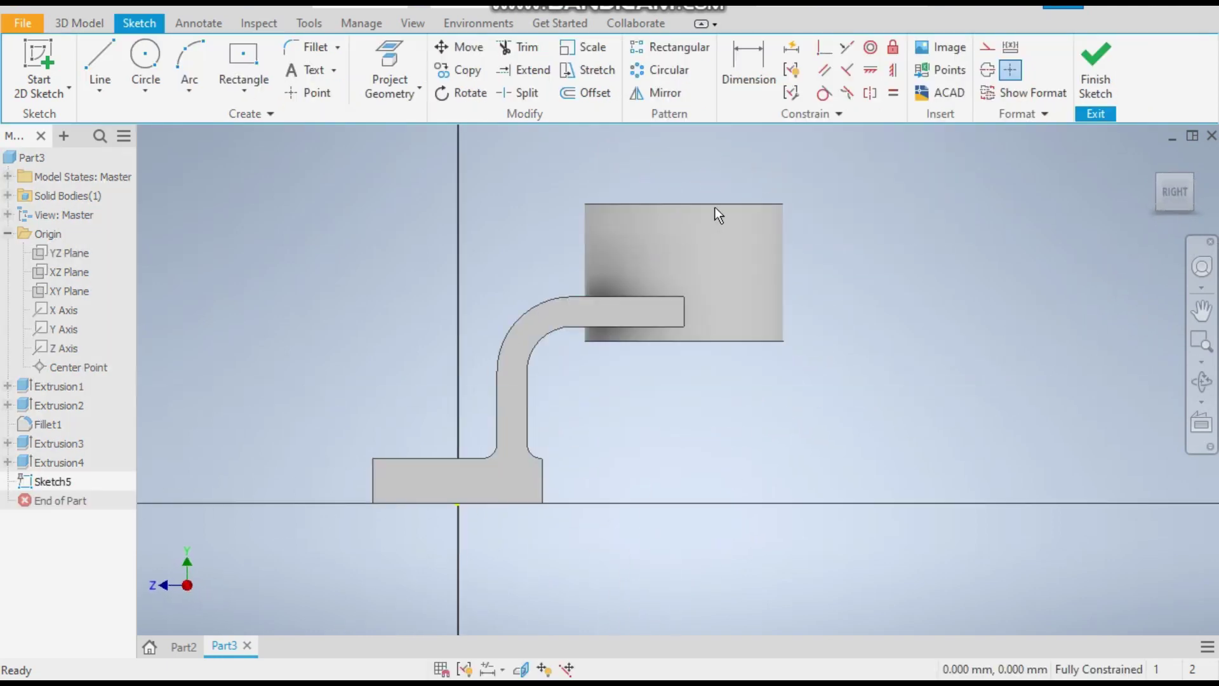
- Sketch a rib outline: sloped line up from the base's outer top corner, horizontal line into the cylinder, and about 20 mm vertical line down to the arm
left_click(107, 61)
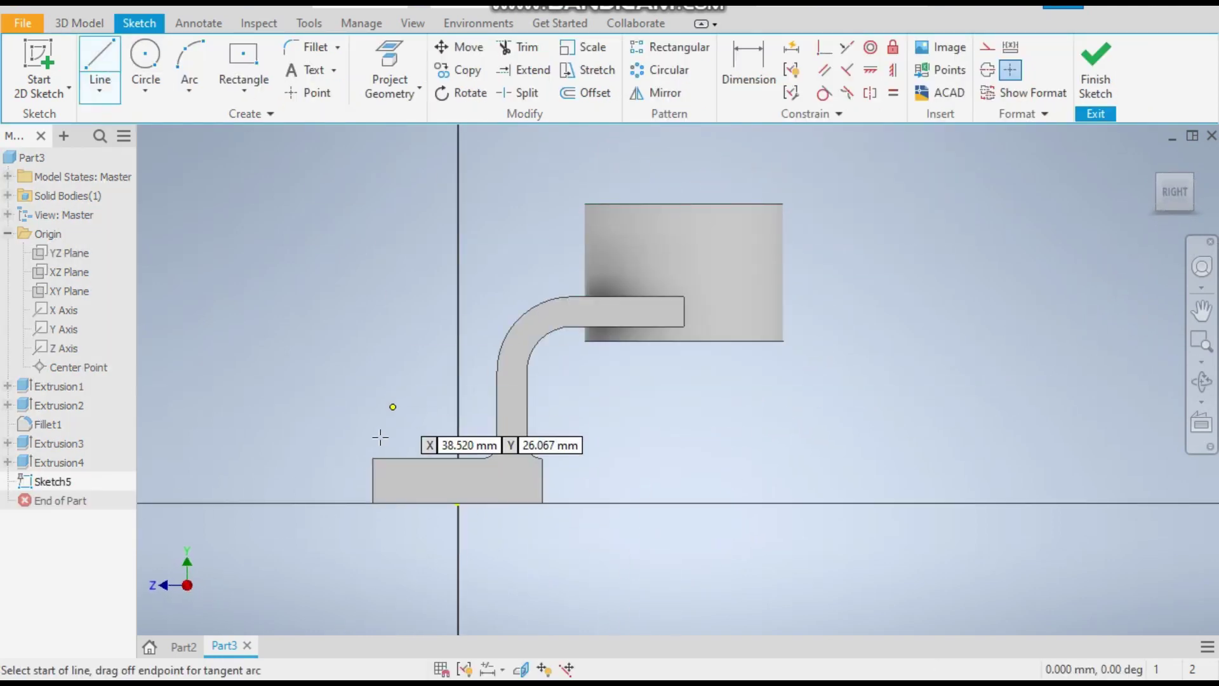
left_click(372, 458)
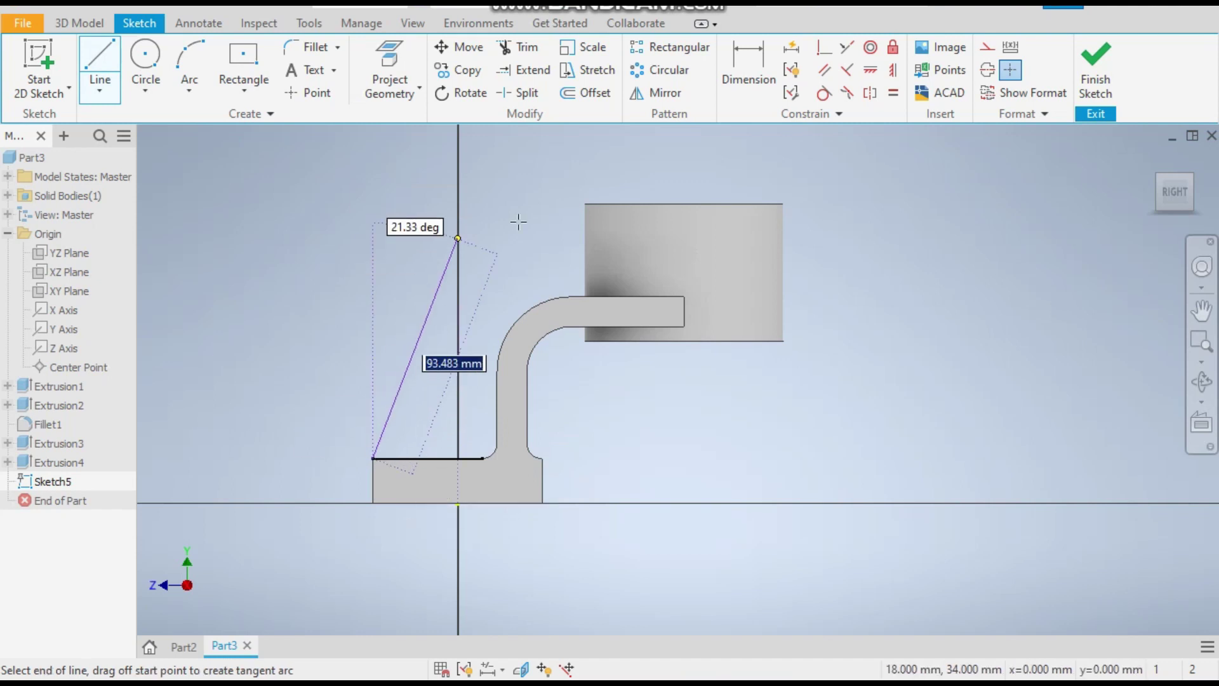
left_click(482, 246)
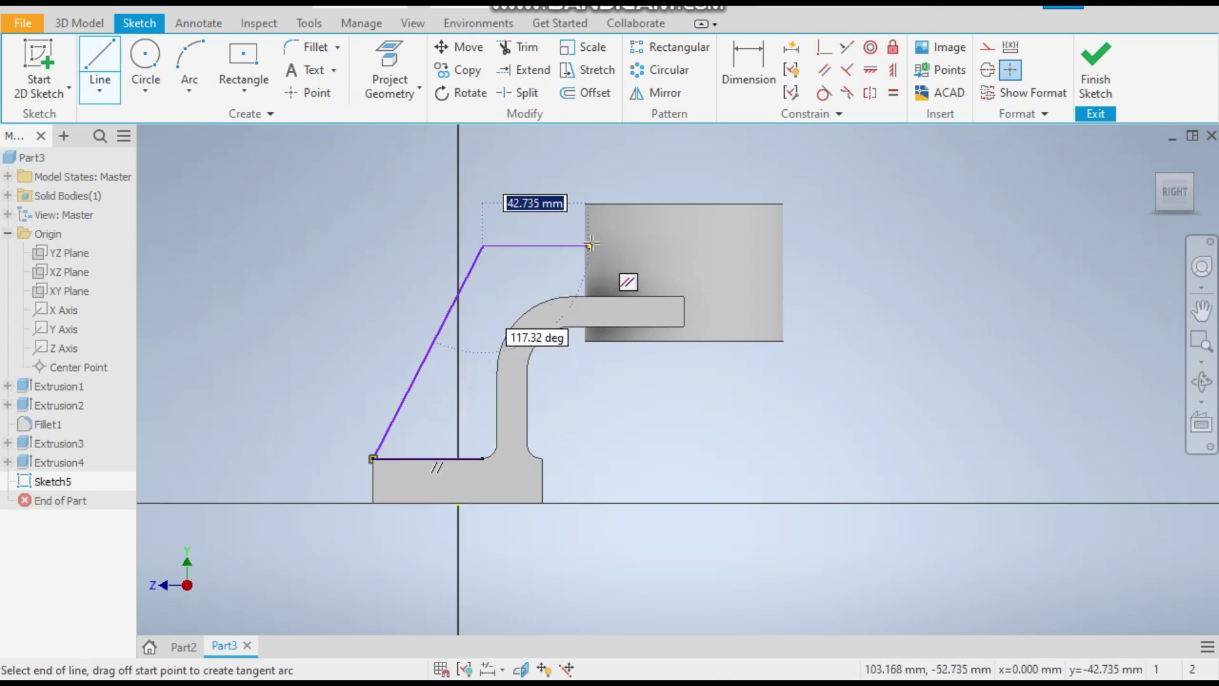
left_click(600, 246)
key("Escape")
right_click(639, 275)
left_click(704, 274)
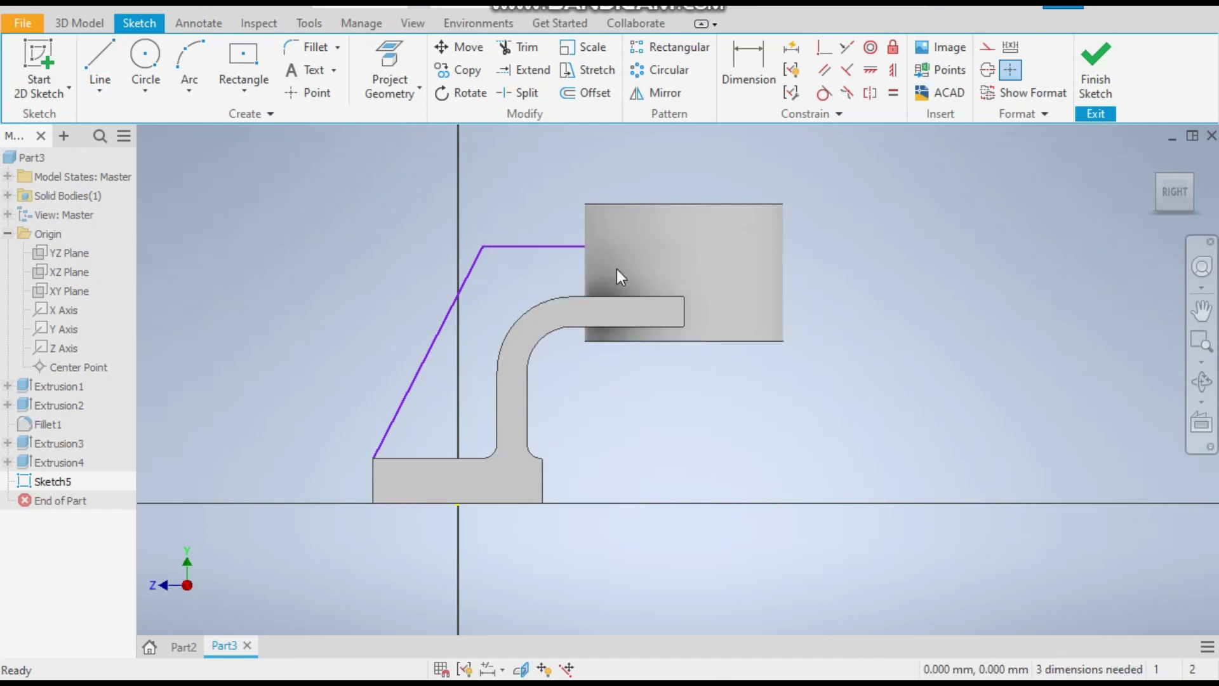
scroll(584, 268, "down", 1)
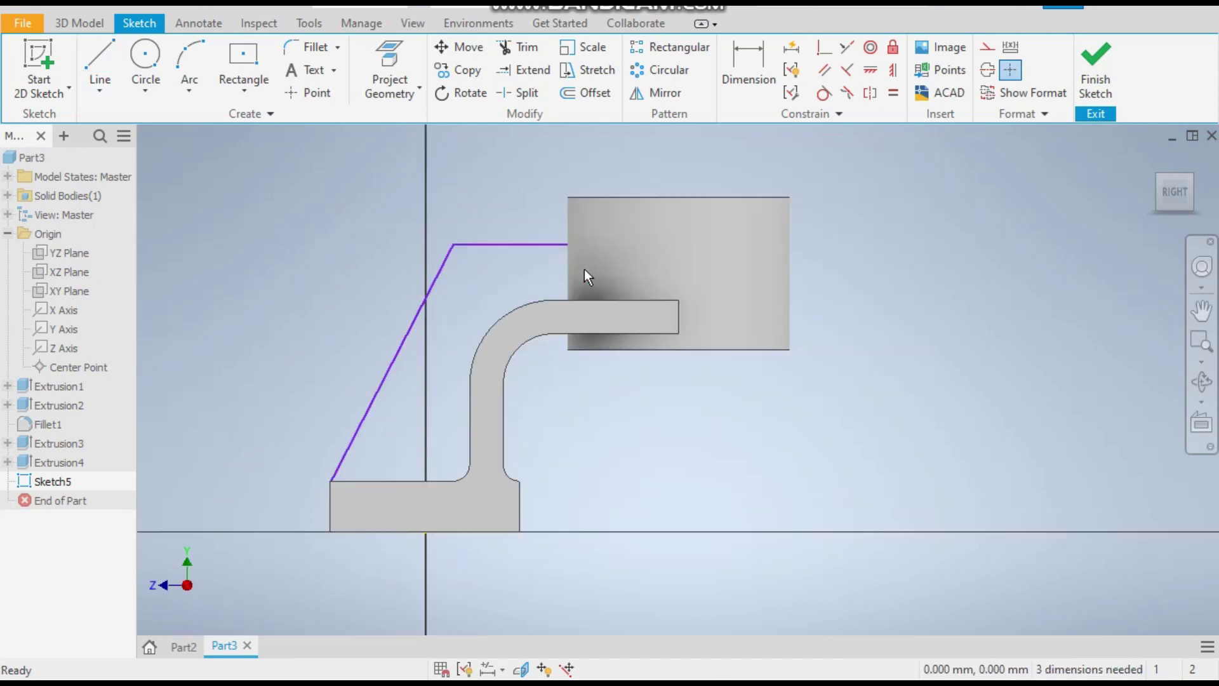
- Set the model's visual style to Wireframe
left_click(411, 24)
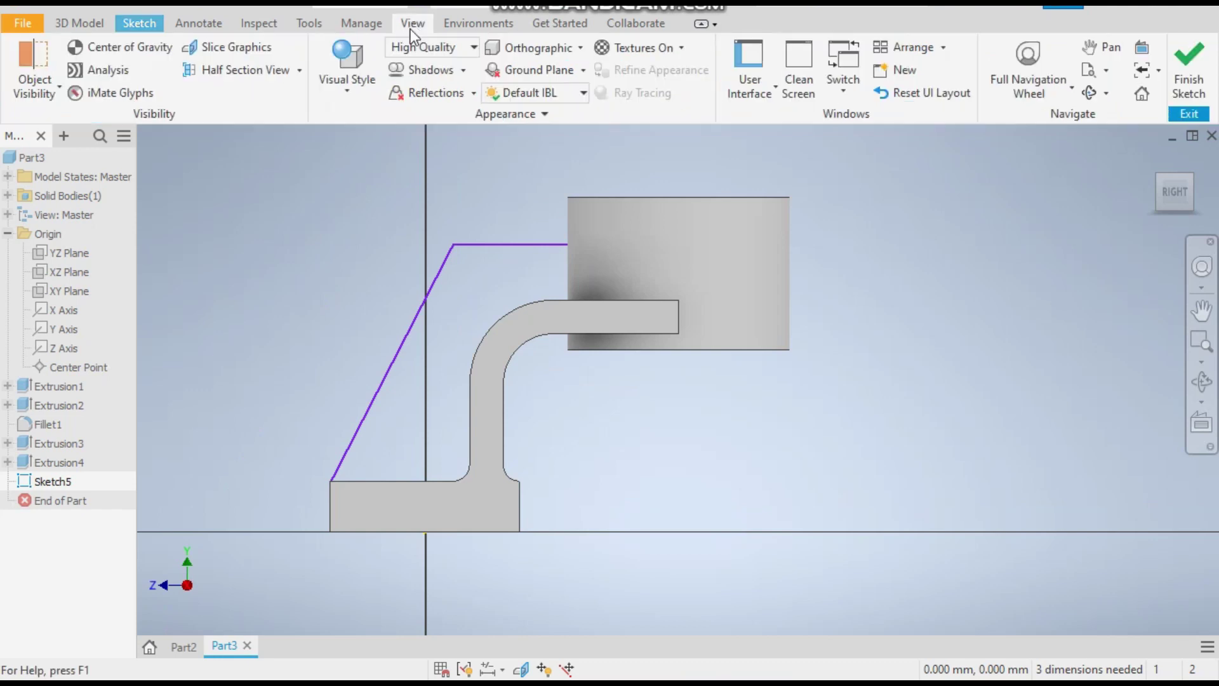
left_click(356, 94)
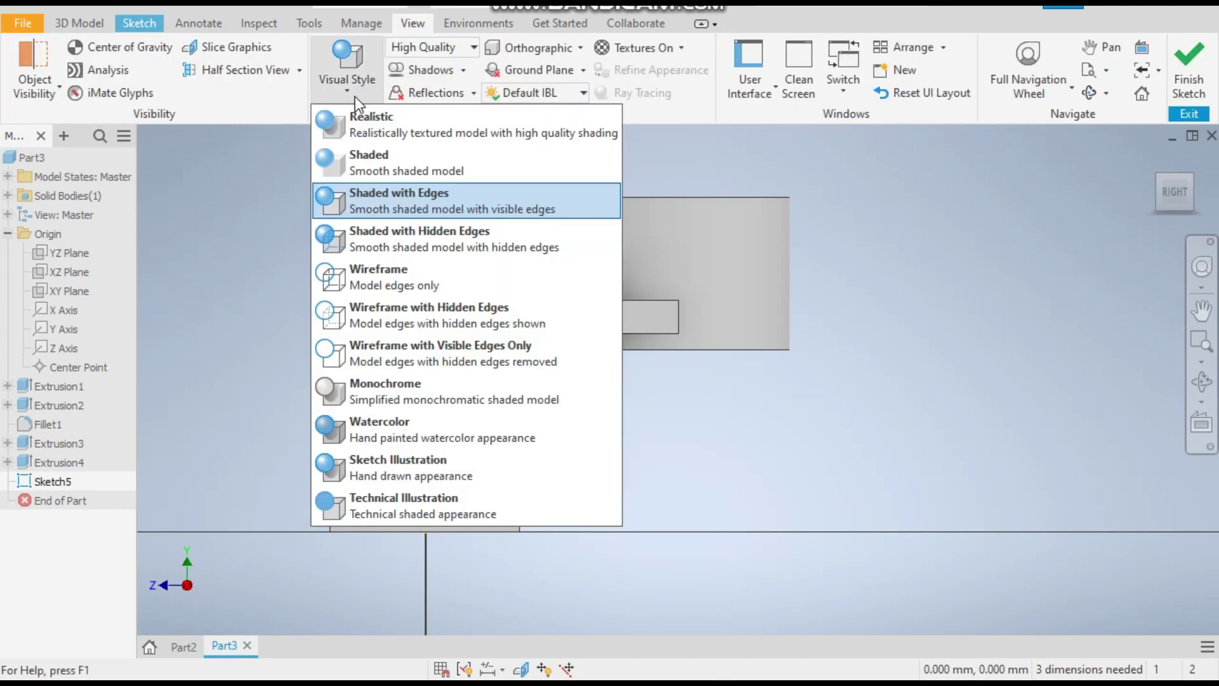
left_click(391, 274)
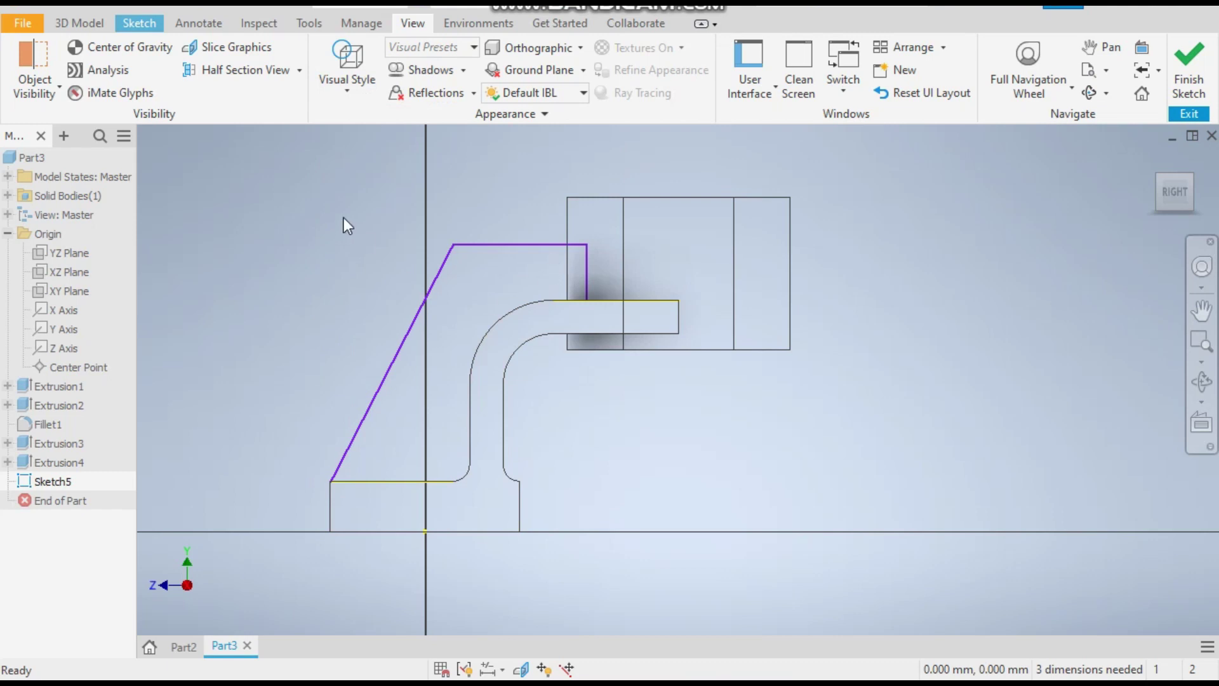
key("d")
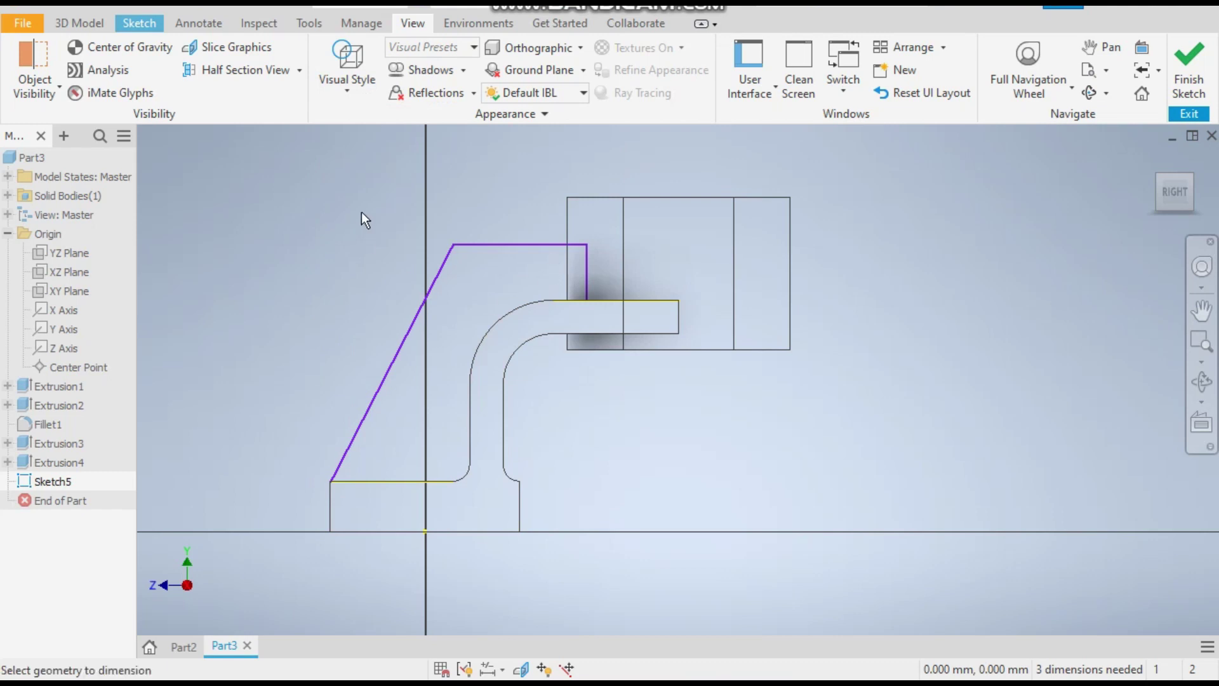
left_click(588, 279)
scroll(582, 274, "up", 4)
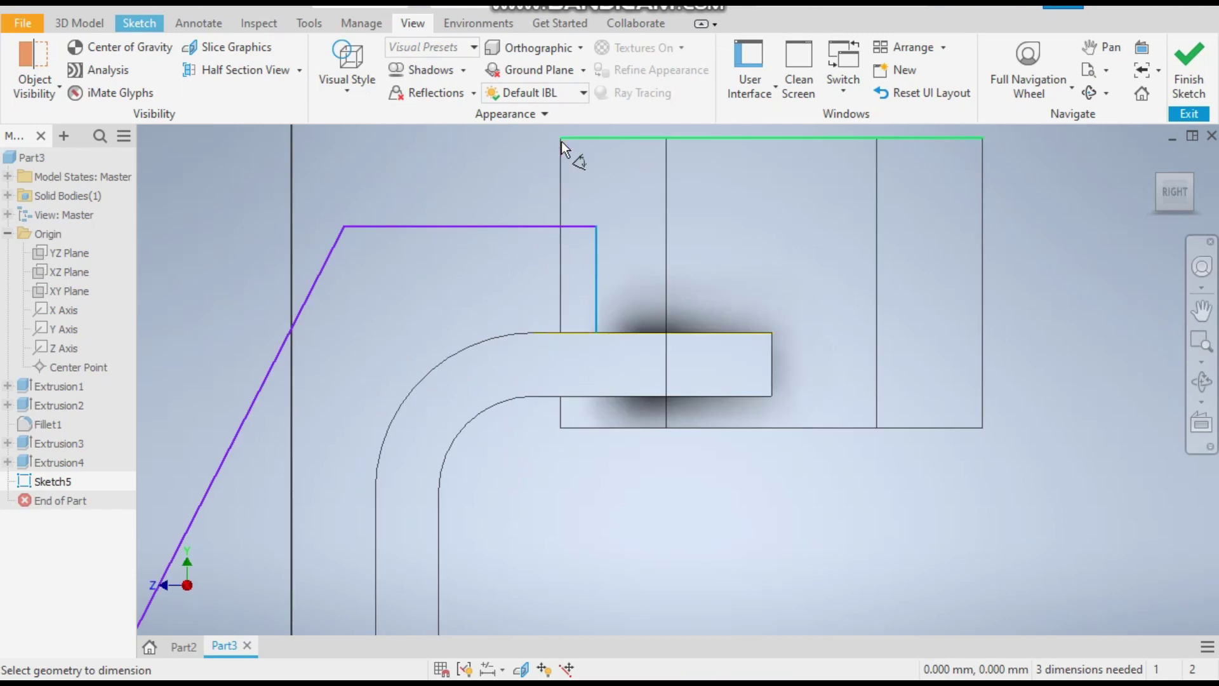
left_click(572, 262)
right_click(545, 278)
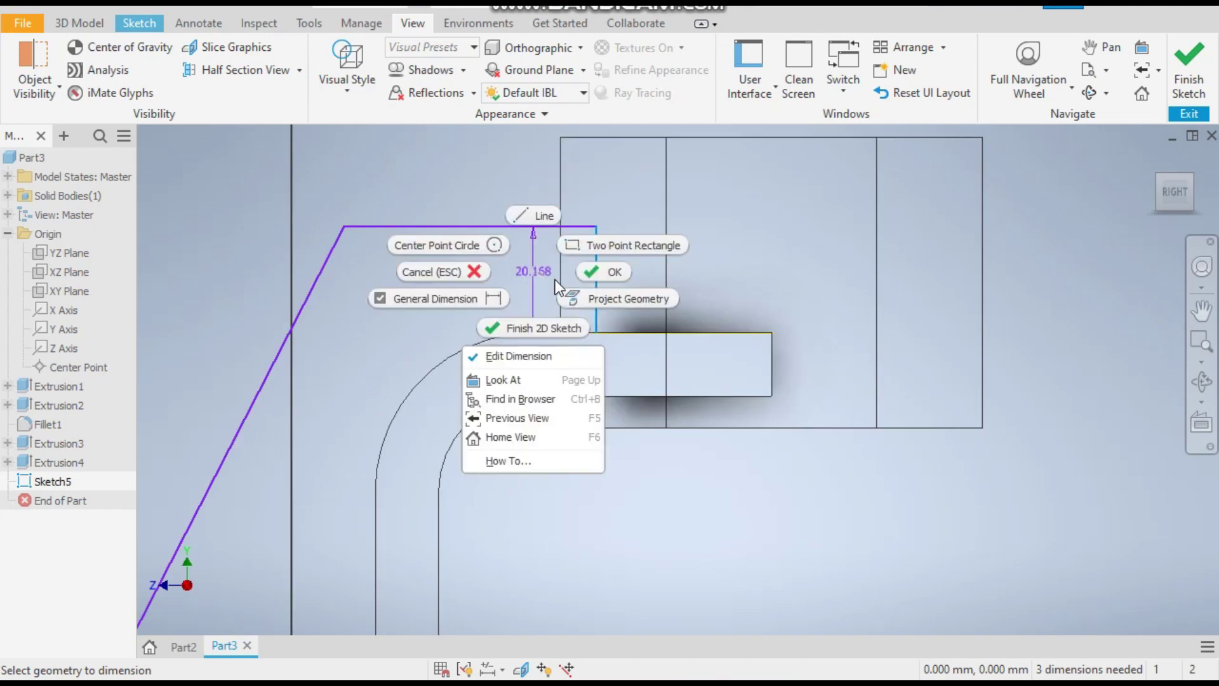
left_click(588, 274)
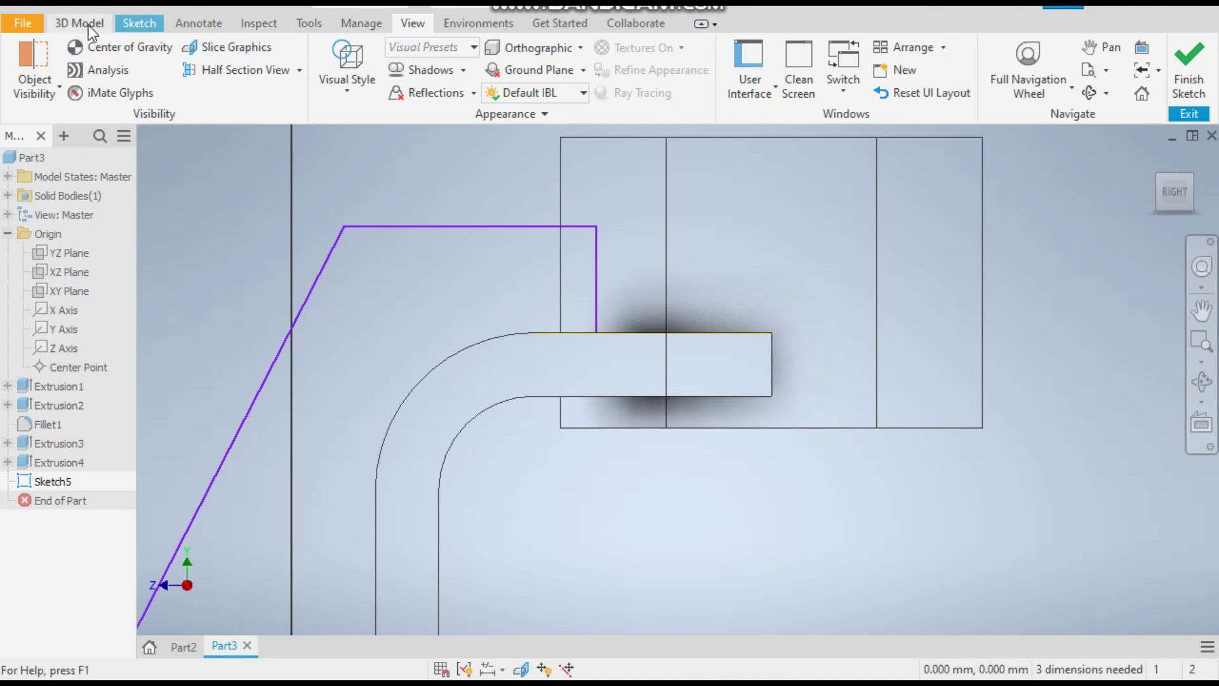
- Project the cylinder's side edge nearest the sloped line into the sketch and convert it to construction geometry
left_click(141, 23)
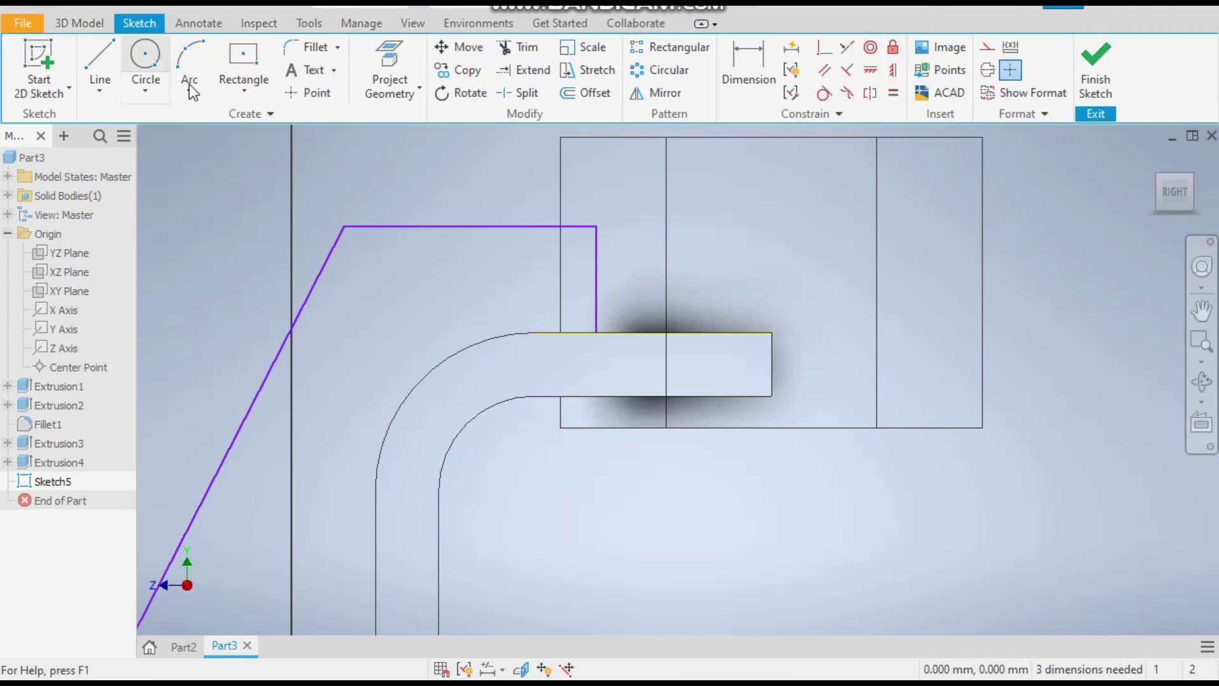
left_click(394, 58)
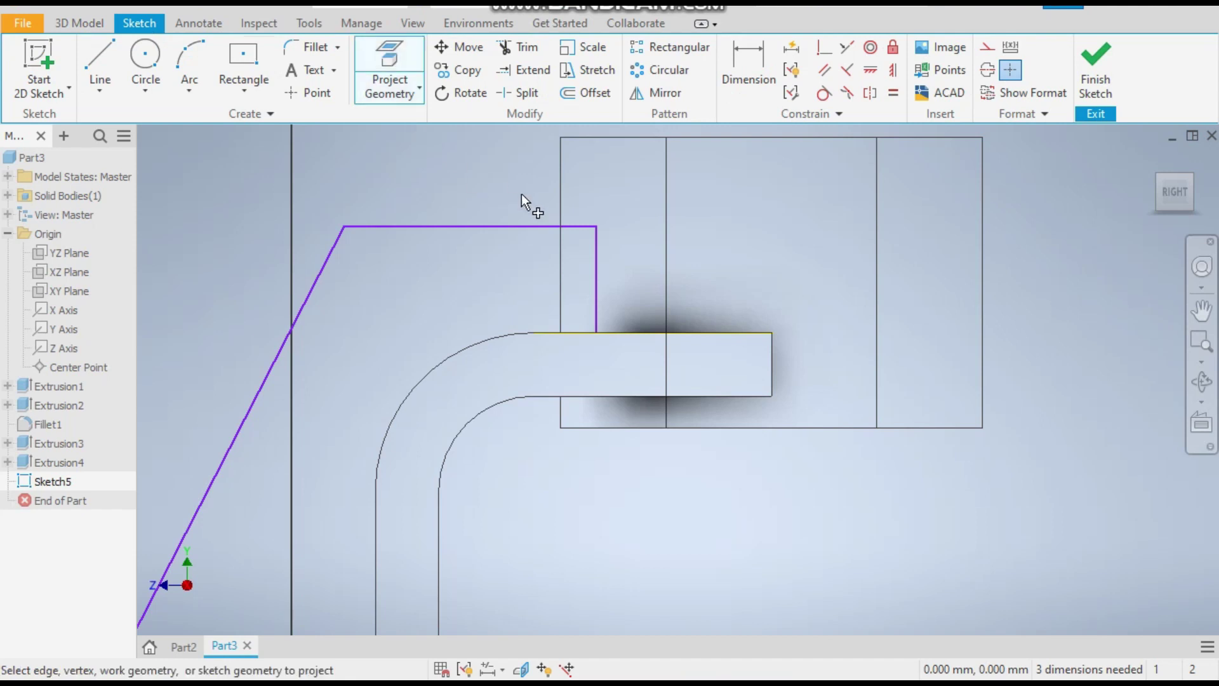
left_click(559, 200)
right_click(471, 201)
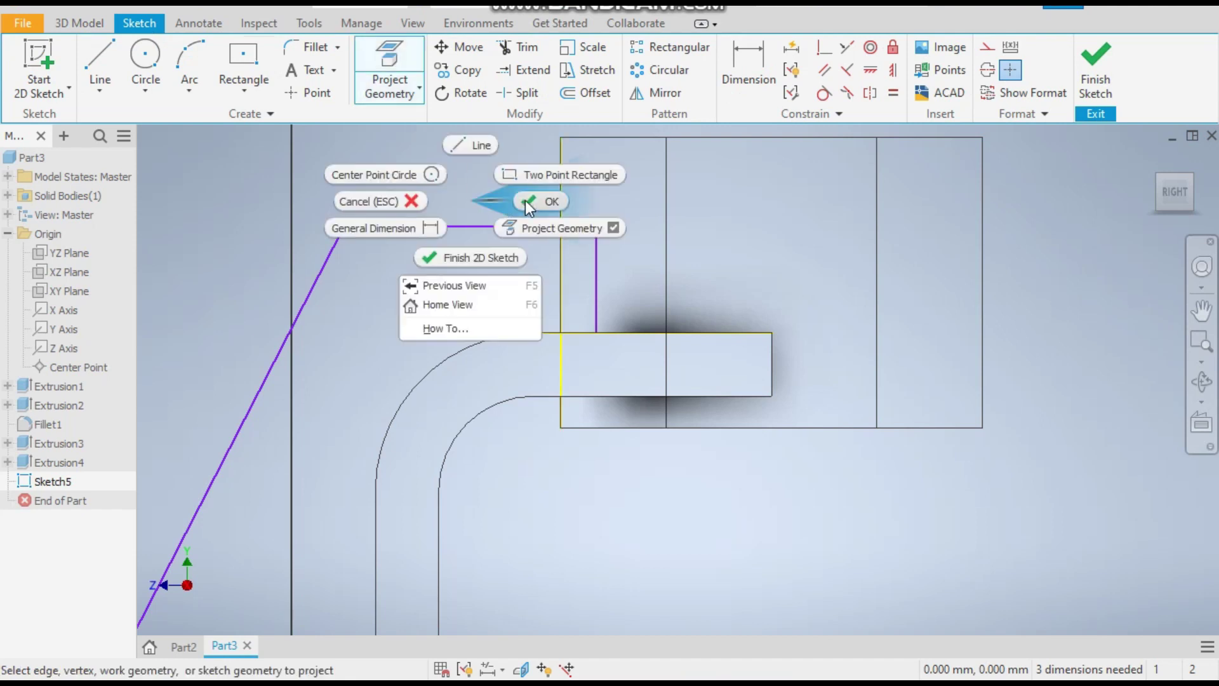
left_click(525, 200)
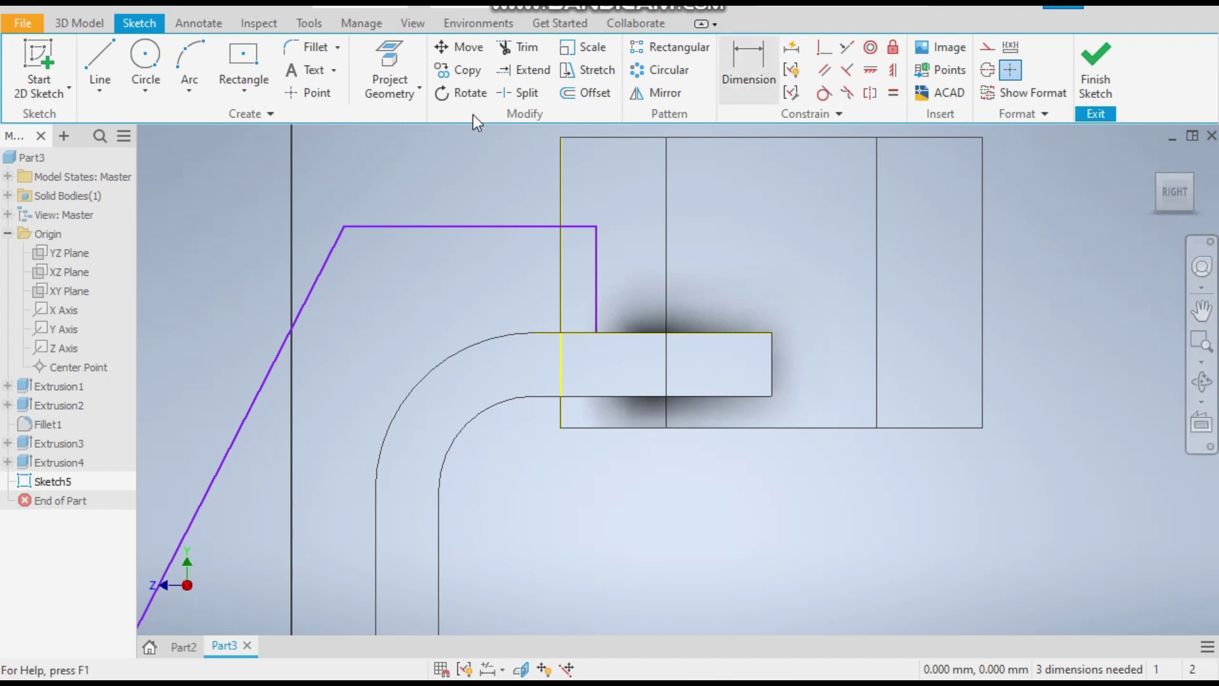
right_click(560, 189)
left_click(645, 191)
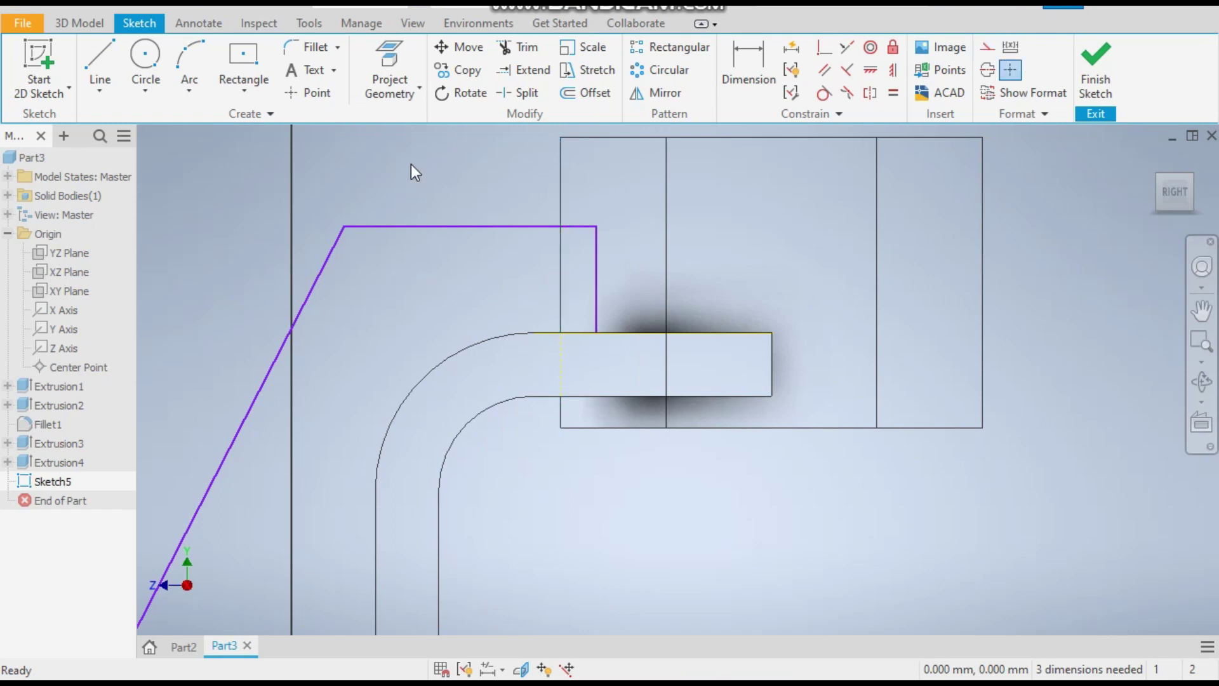
- Dimension the short vertical line 1 mm from the projected cylinder edge
key("d")
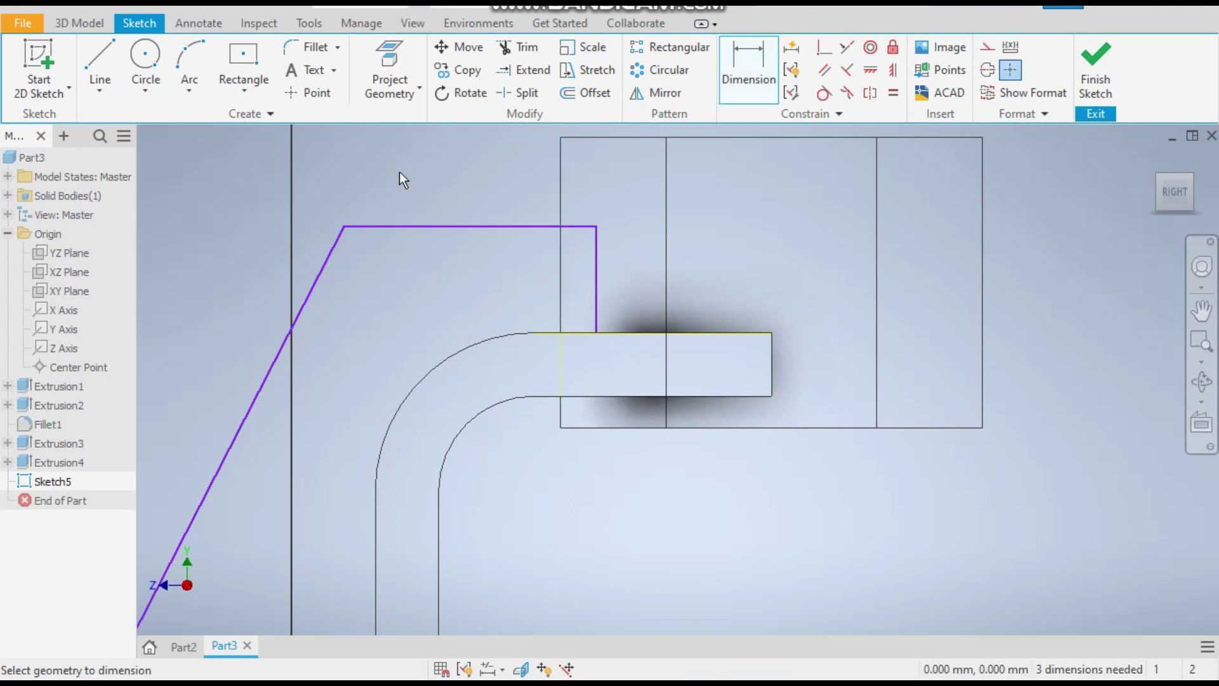
left_click(559, 200)
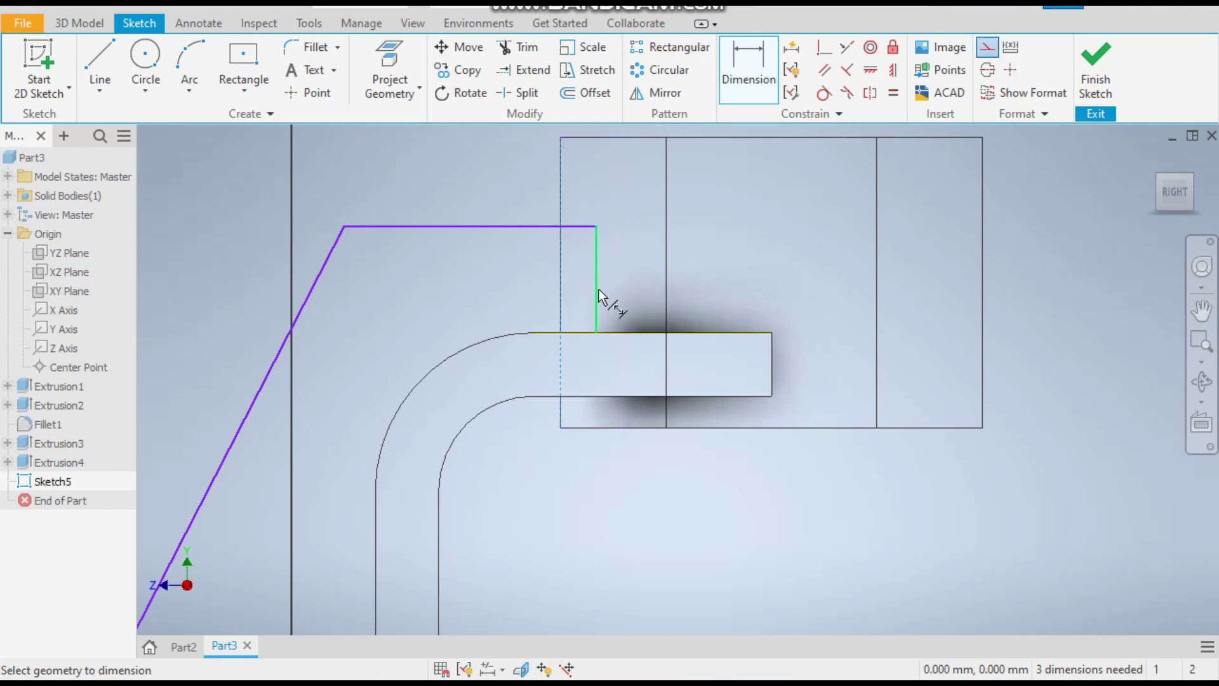
left_click(489, 287)
type("1")
key("Return")
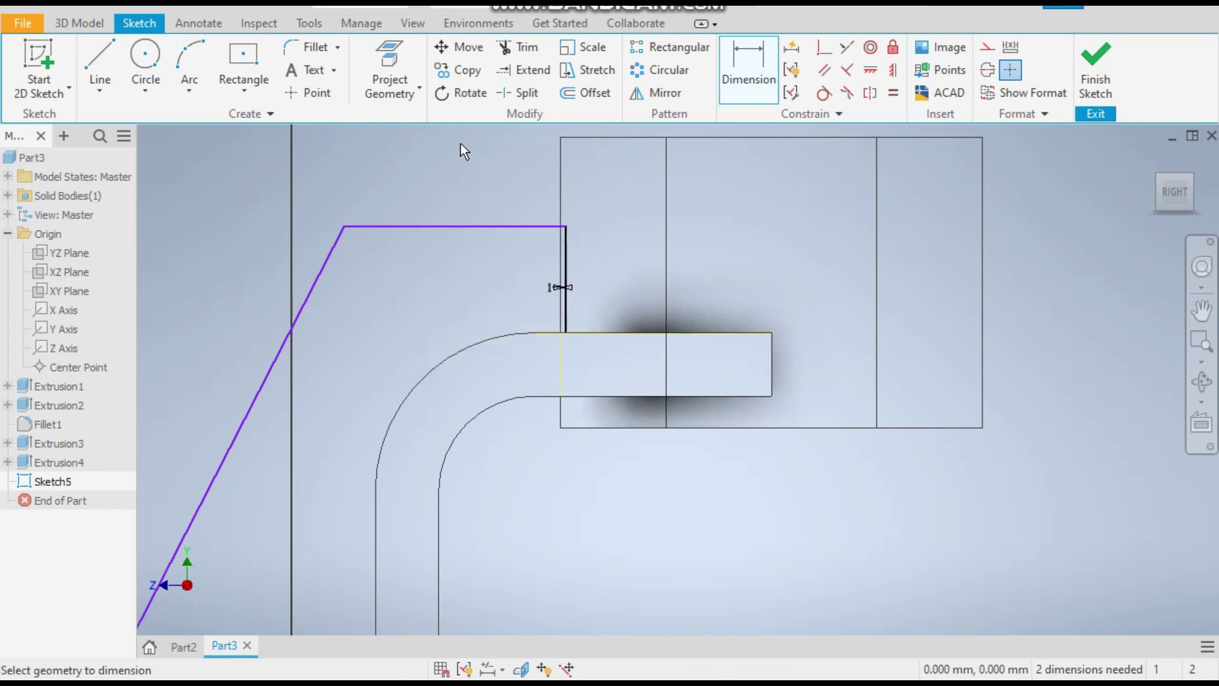
- Dimension the short vertical line's height as 24 mm
left_click(569, 268)
left_click(616, 275)
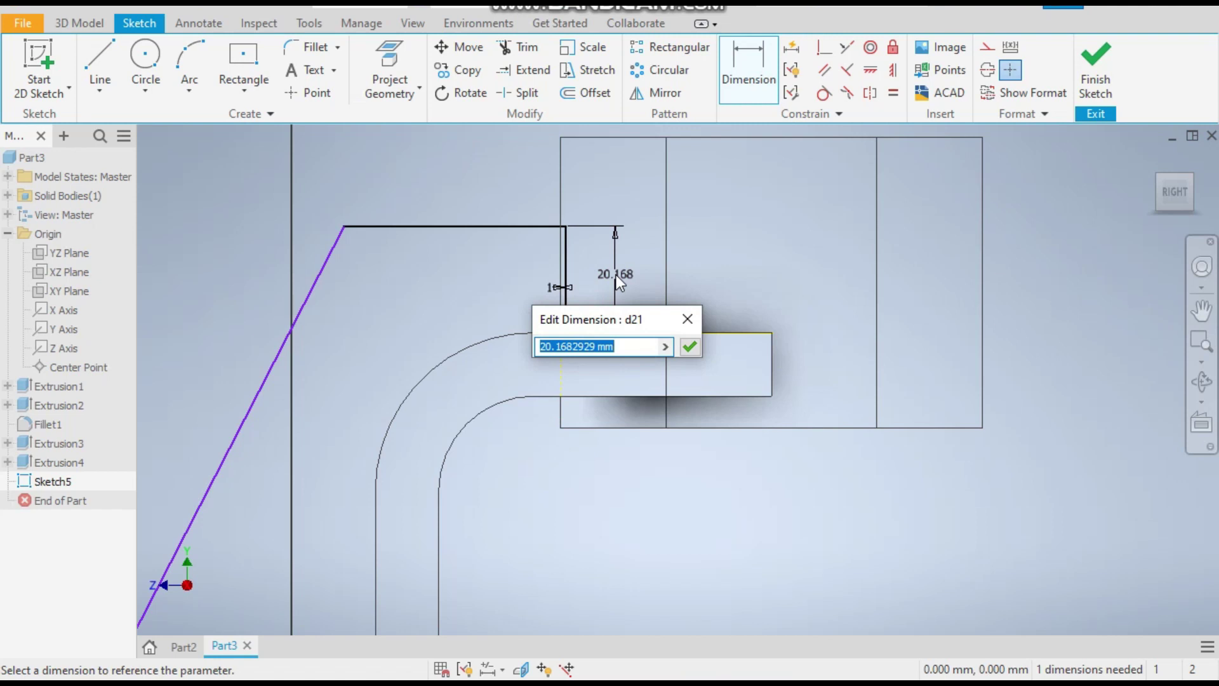
type("24")
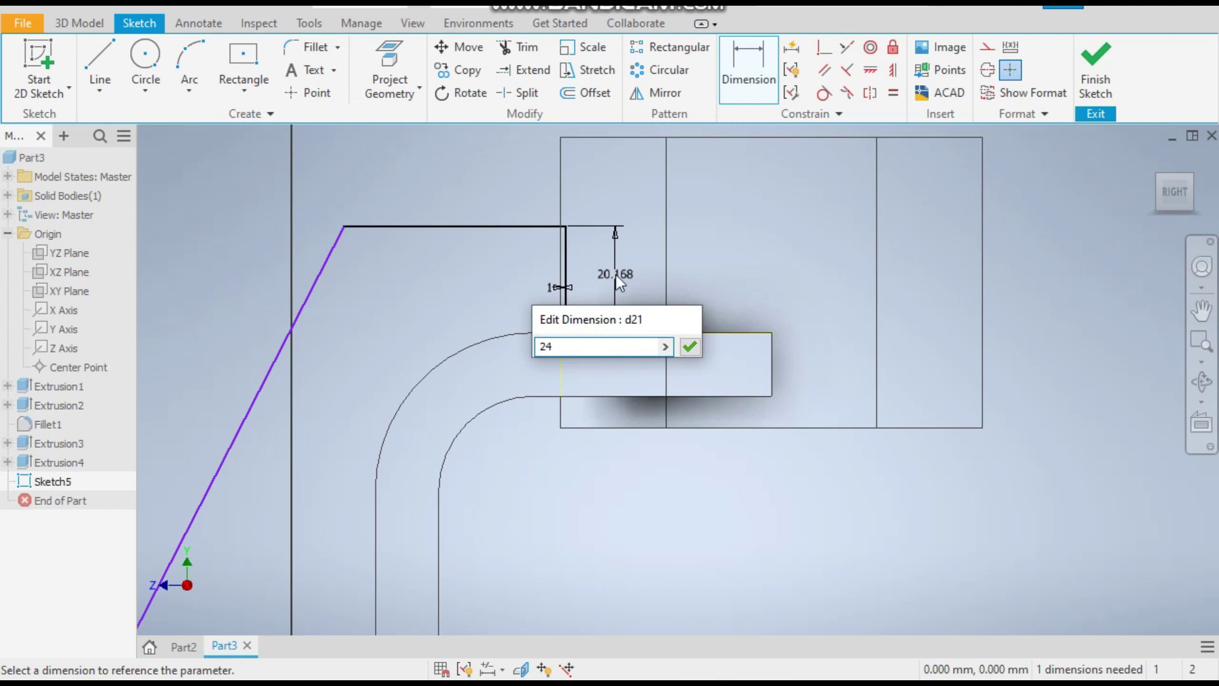
key("Return")
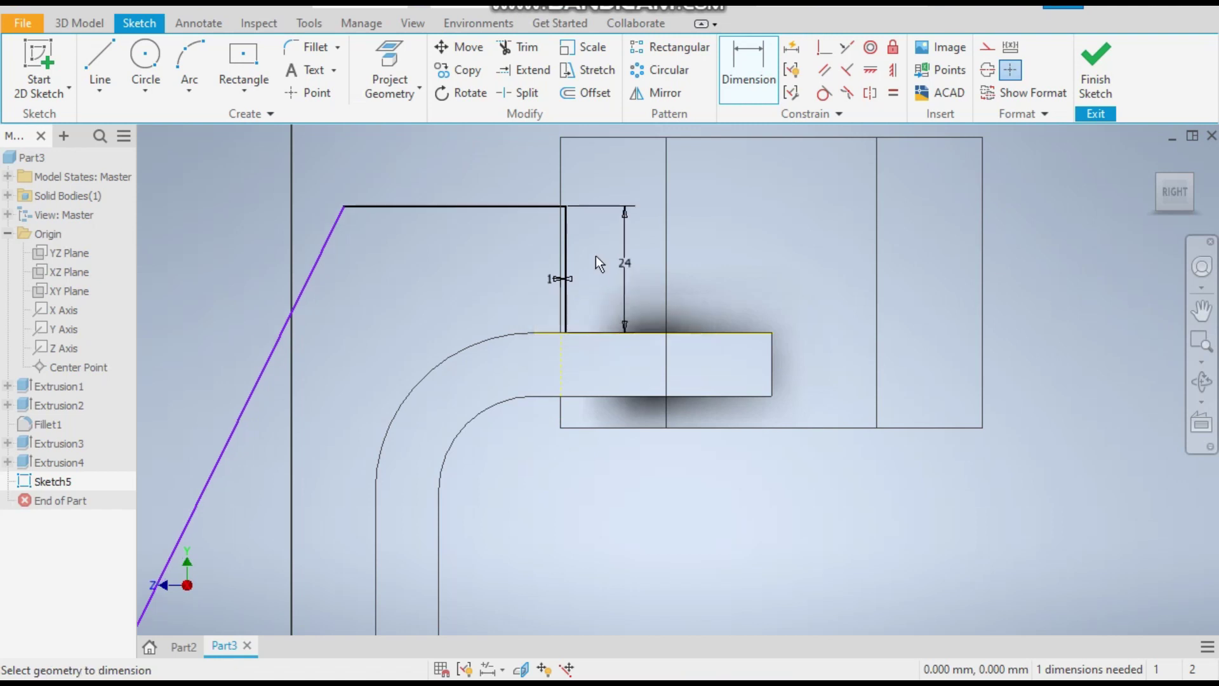
- Dimension the outline's horizontal line as 42 mm and end dimensioning
left_click(420, 207)
left_click(421, 170)
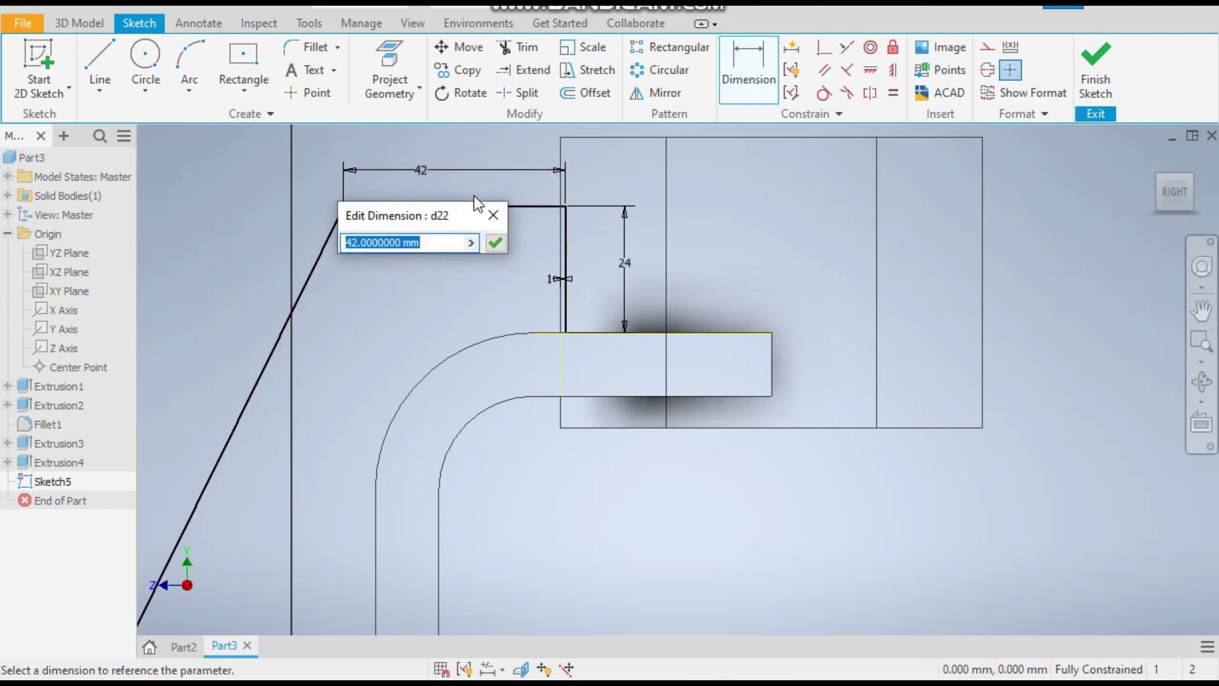
key("Return")
scroll(474, 196, "up", 4)
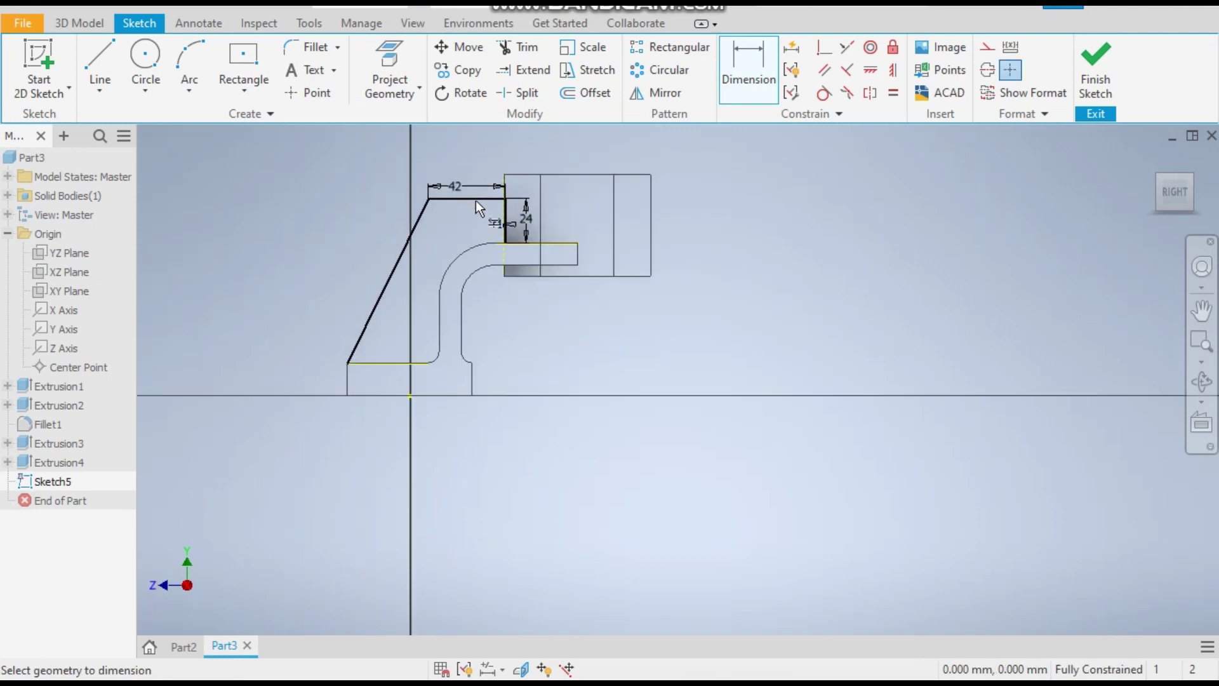
right_click(333, 219)
left_click(390, 222)
scroll(502, 205, "down", 3)
scroll(496, 223, "up", 3)
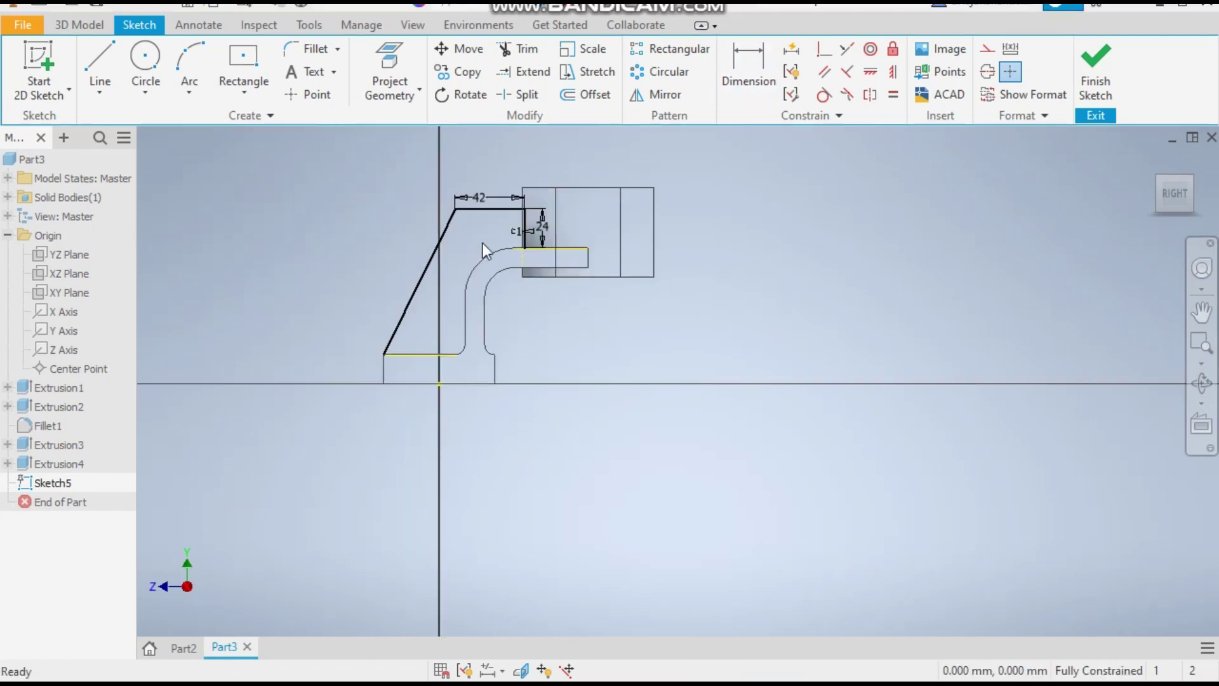
- Convert the short vertical line and the base's projected top edge to construction geometry, and finish the sketch
scroll(533, 209, "down", 5)
left_click(512, 249)
right_click(511, 249)
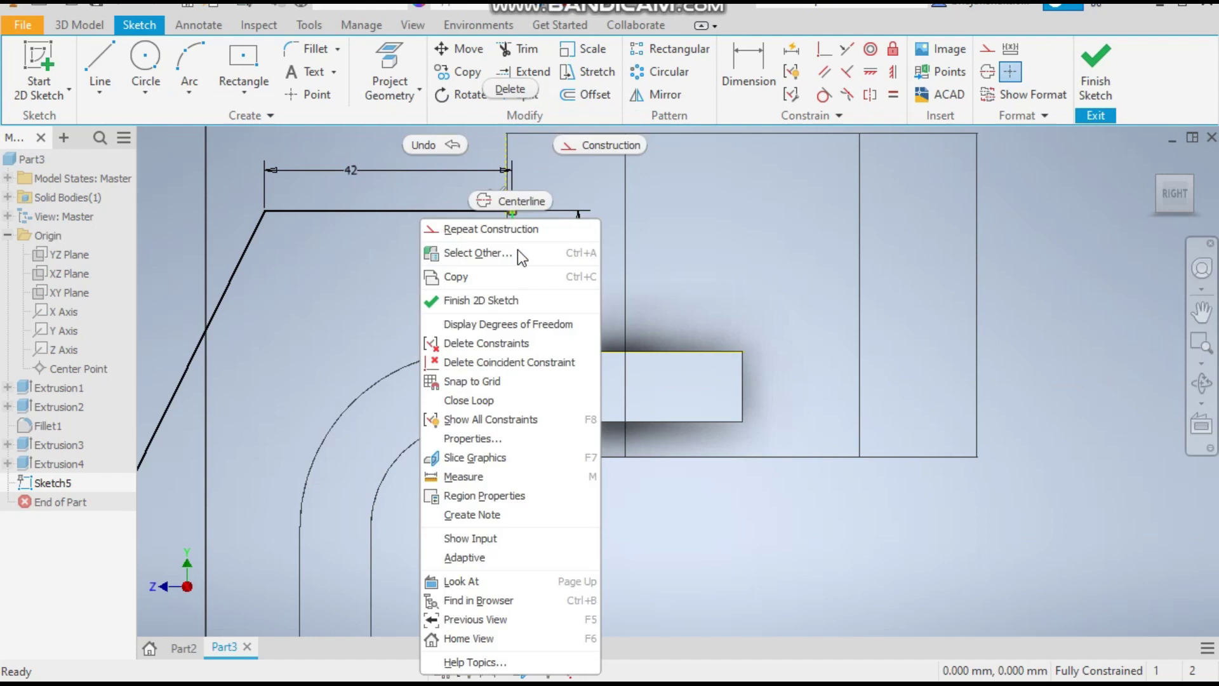
left_click(584, 144)
scroll(623, 224, "up", 4)
scroll(424, 413, "down", 3)
left_click(477, 396)
right_click(478, 396)
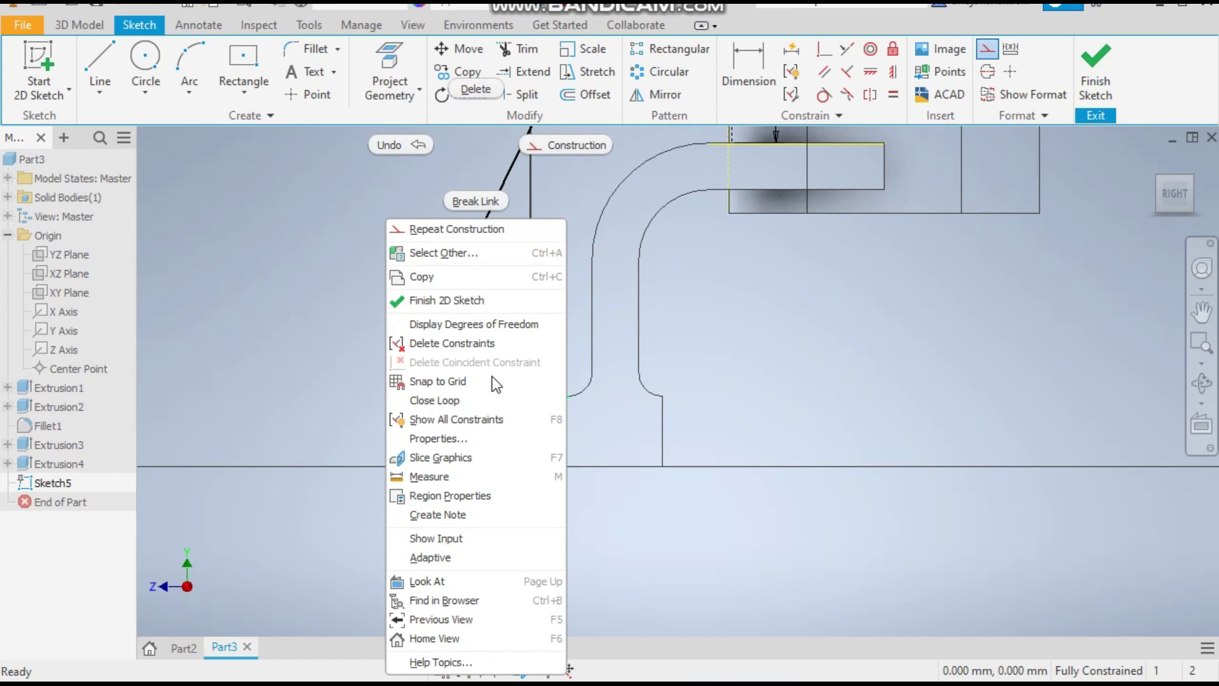
left_click(569, 143)
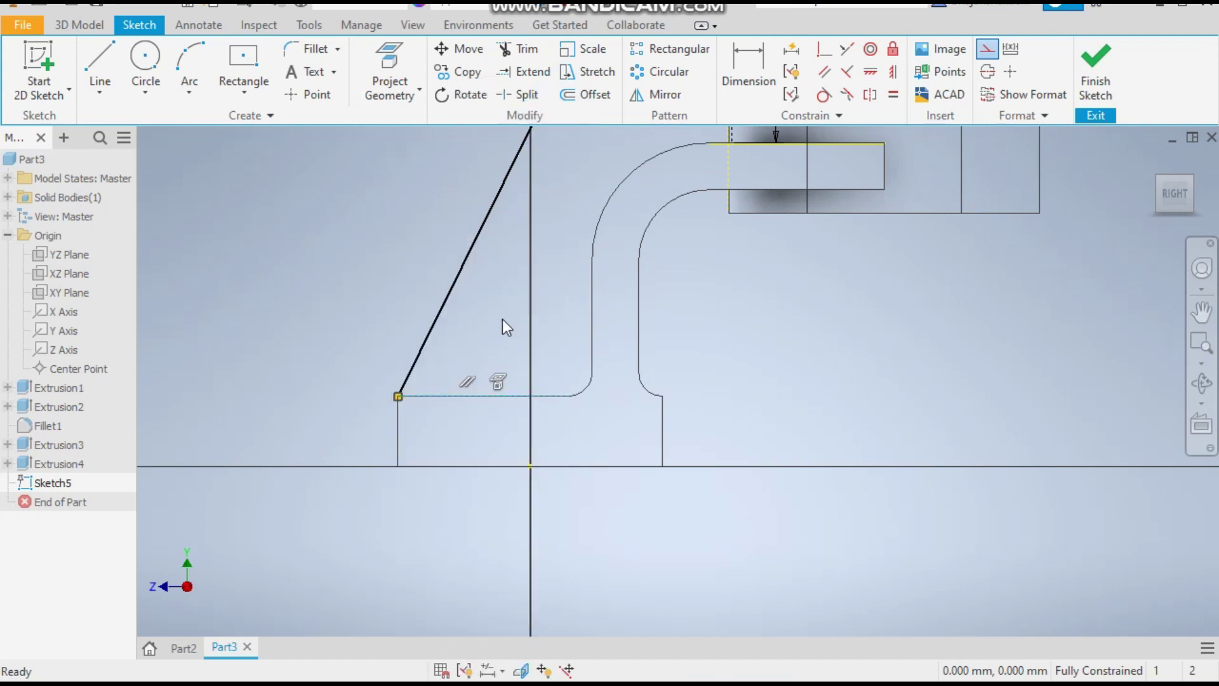
scroll(498, 360, "up", 3)
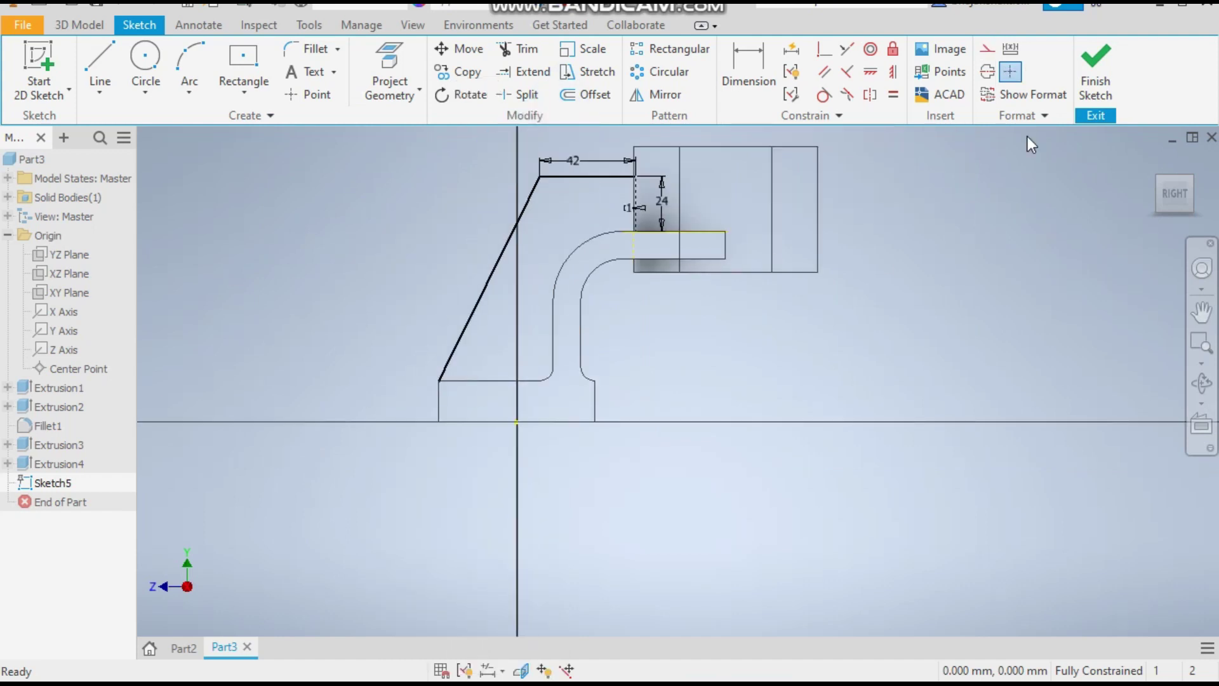
left_click(1093, 63)
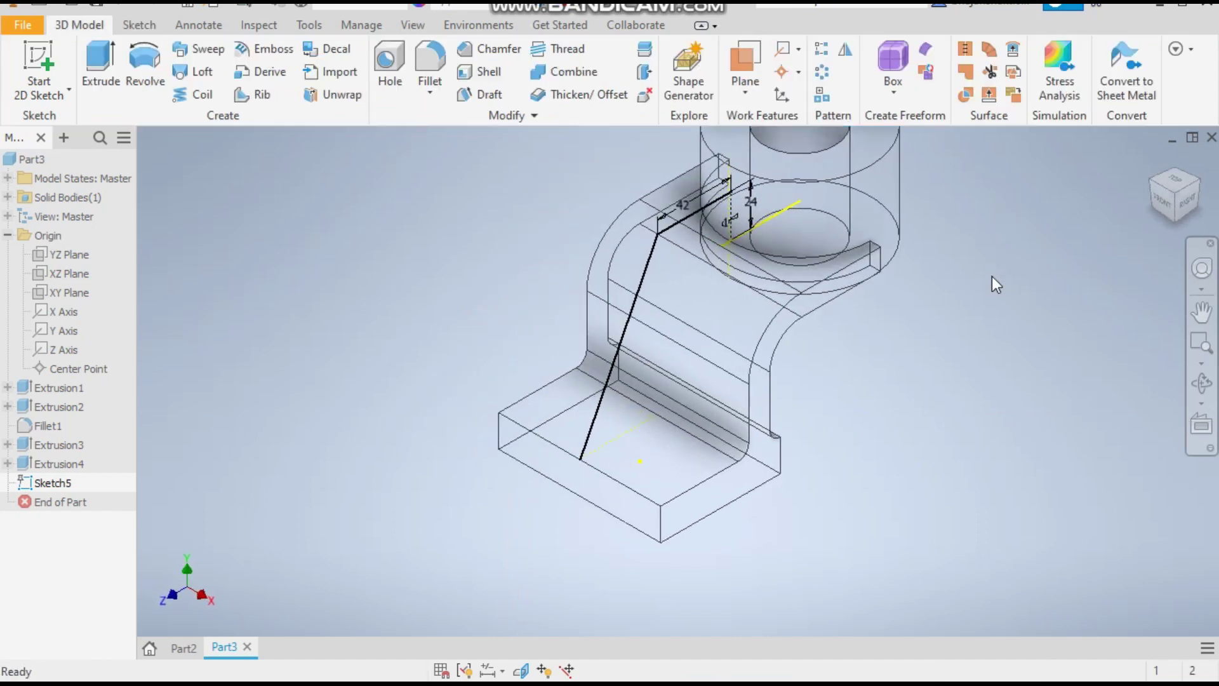
- Set the model's visual style to Shaded with Edges
left_click(414, 27)
left_click(345, 89)
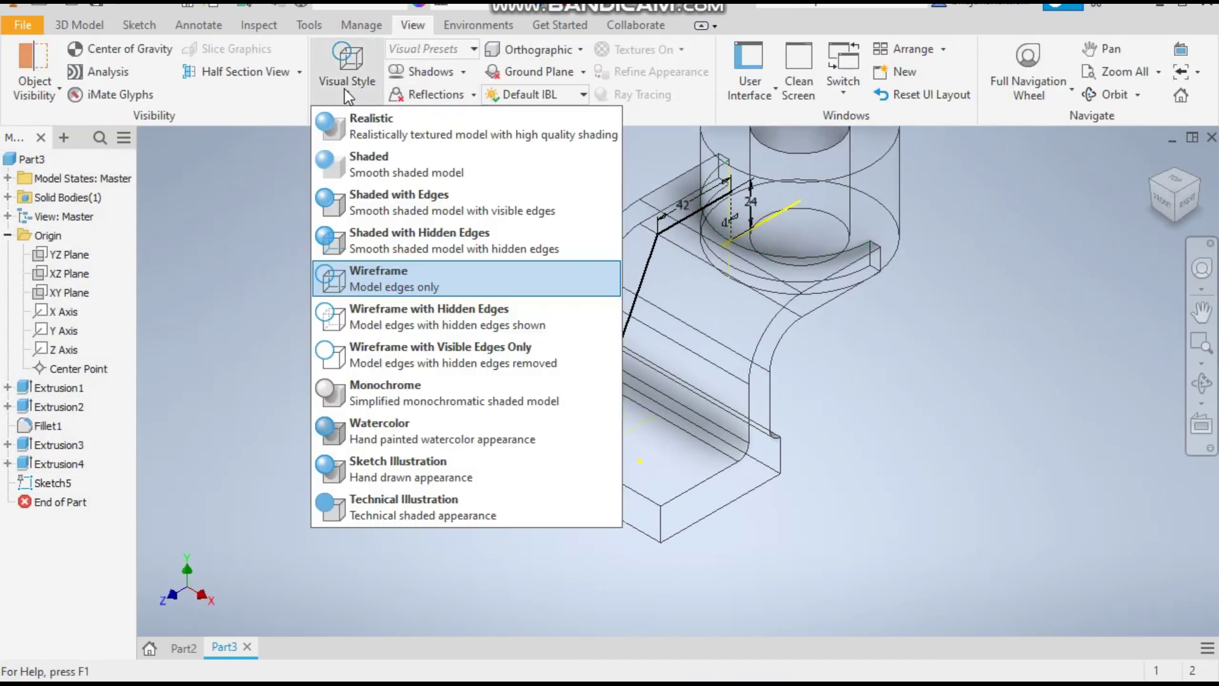
left_click(387, 193)
scroll(409, 308, "down", 2)
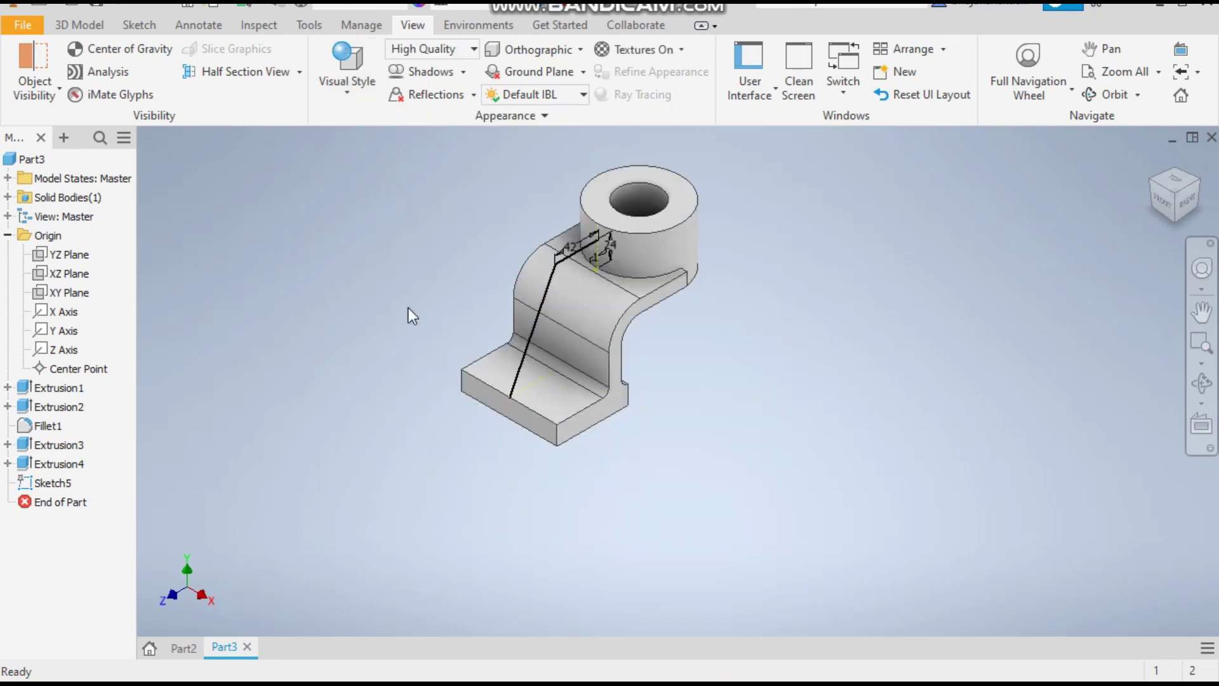
scroll(565, 203, "up", 3)
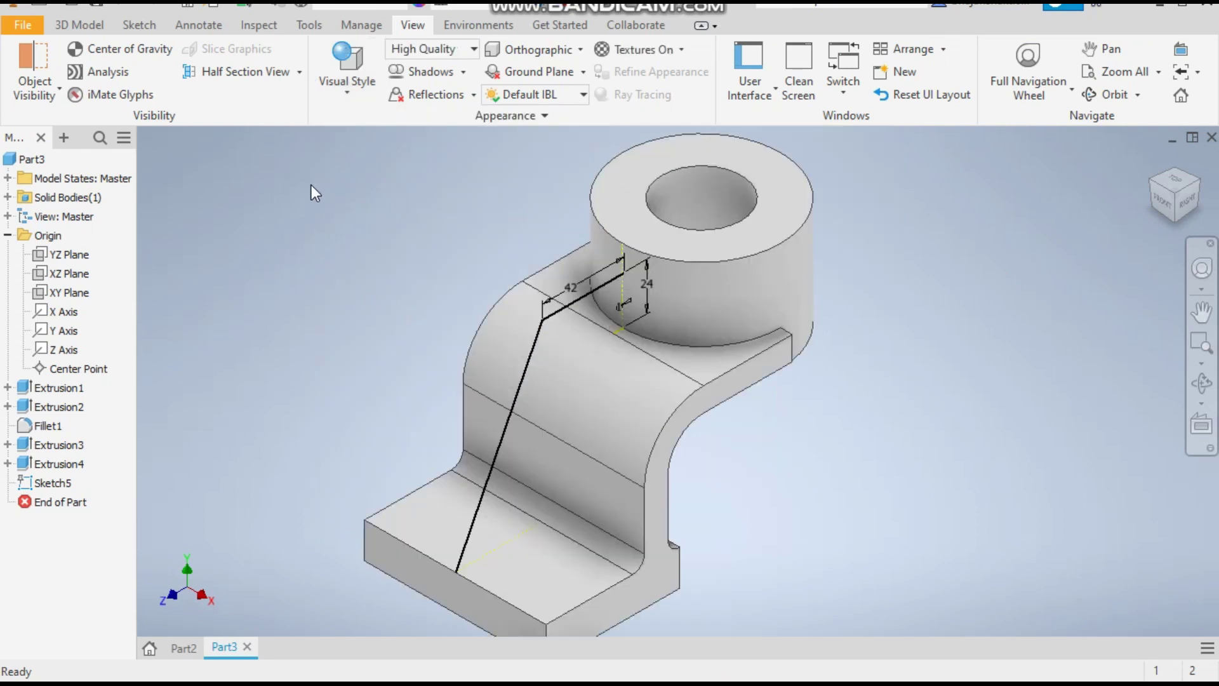
- Create a 14 mm thick symmetric rib parallel to the sketch plane from the open outline, filling toward the bracket body
left_click(64, 27)
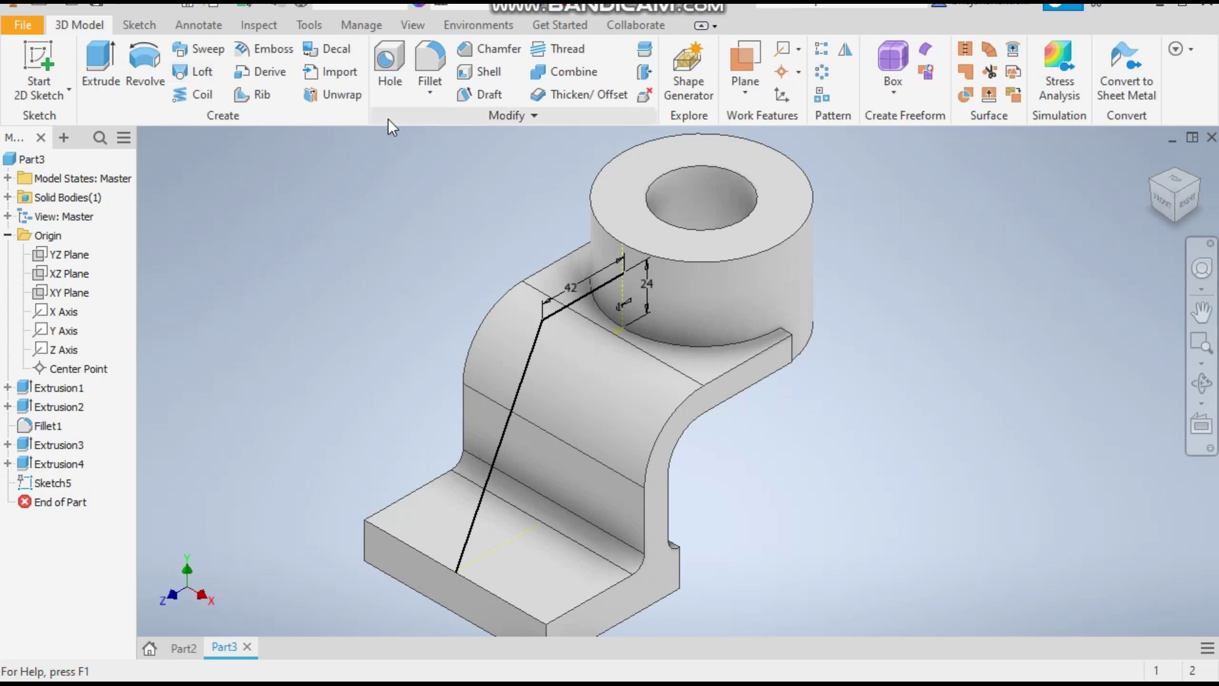
left_click(255, 101)
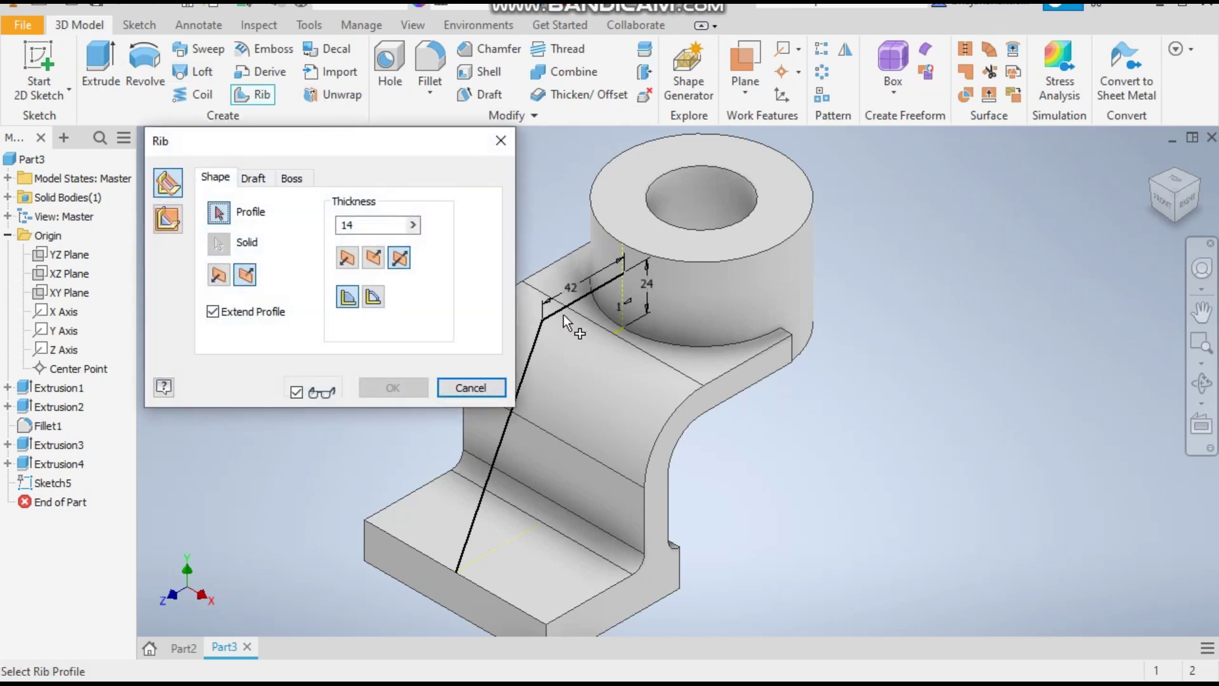
left_click(565, 307)
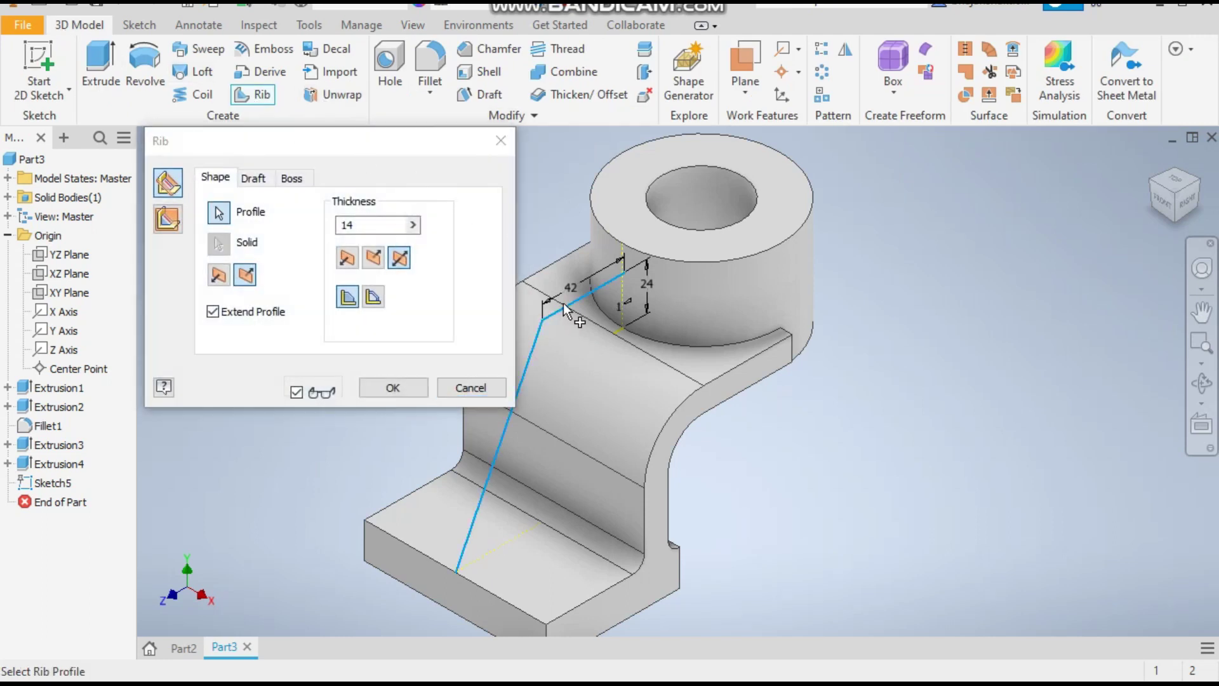
left_click(166, 221)
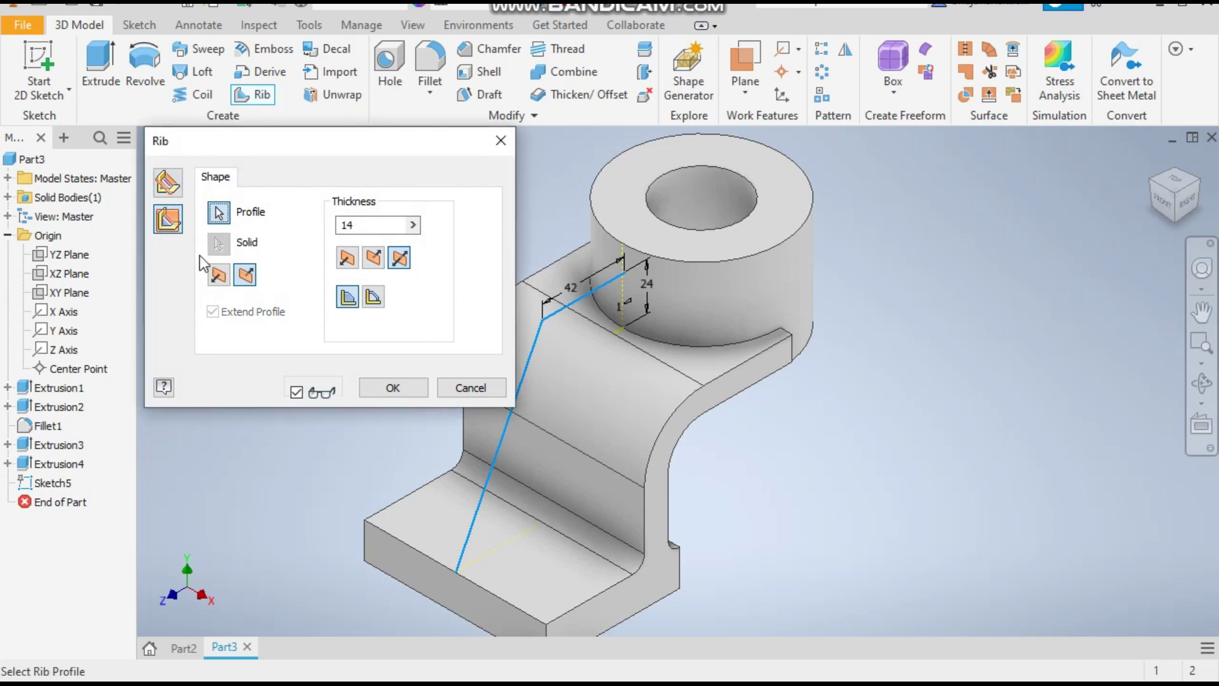
left_click(219, 275)
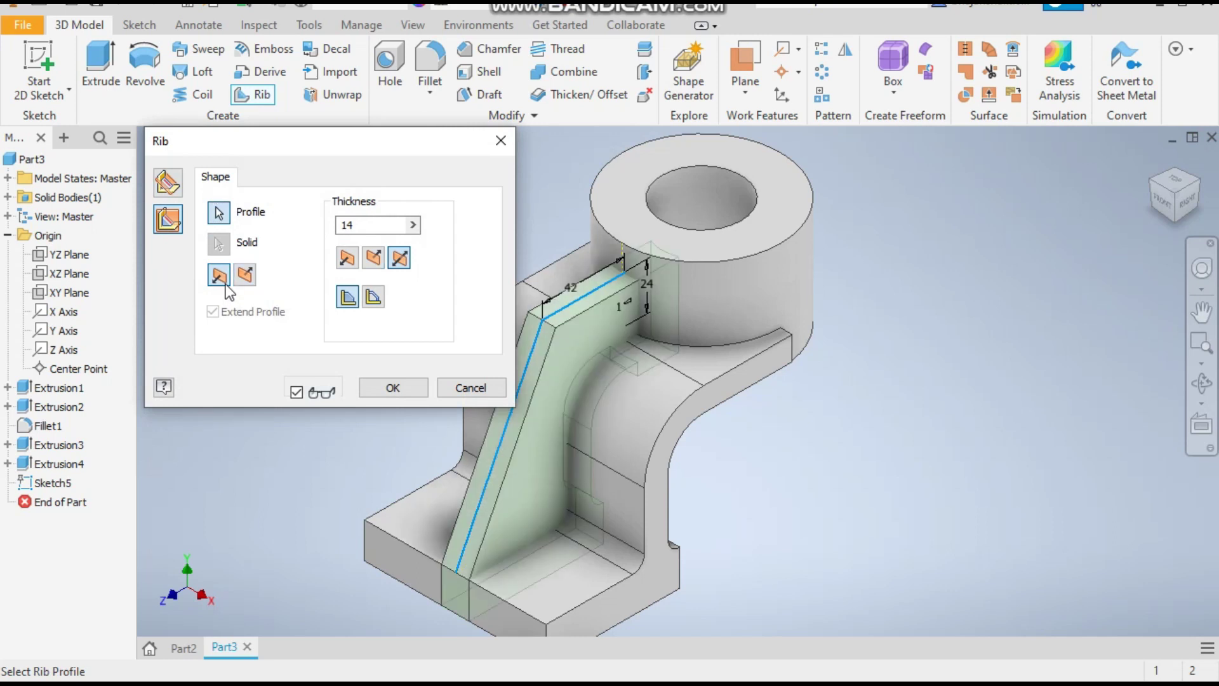
left_click(394, 388)
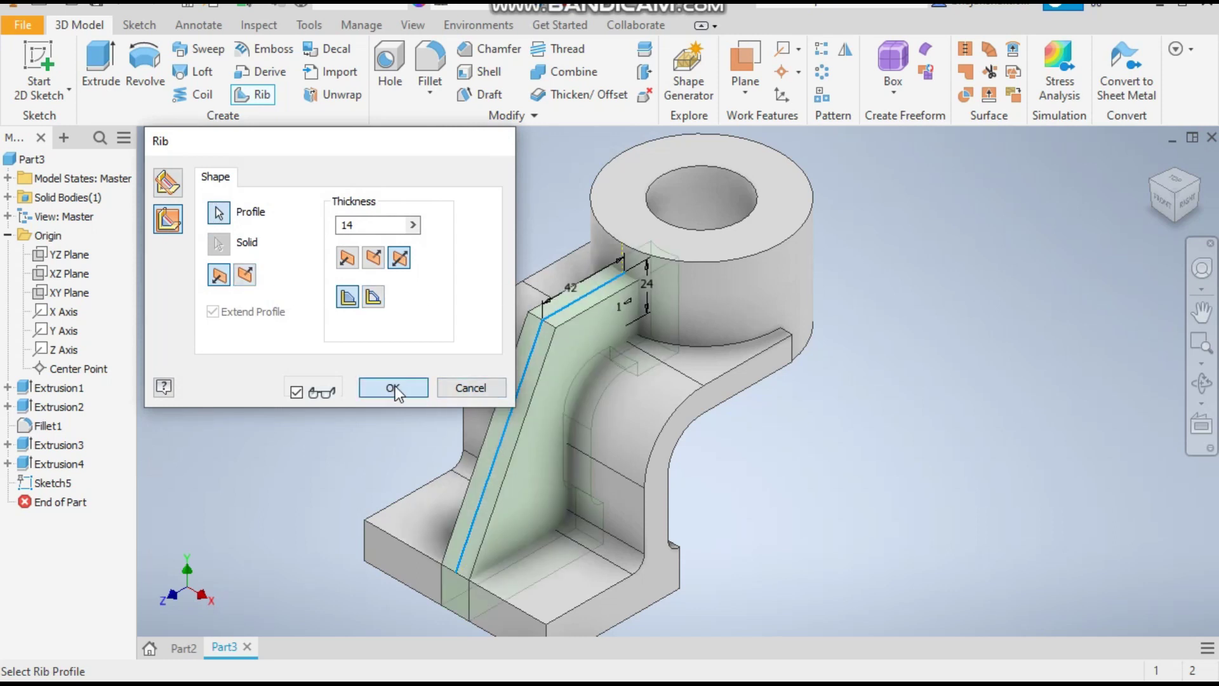
- Fillet the rib's upper outer edge, between its flat top and sloping face, with a 42 mm radius
middle_click_drag(709, 290, 661, 280, "shift")
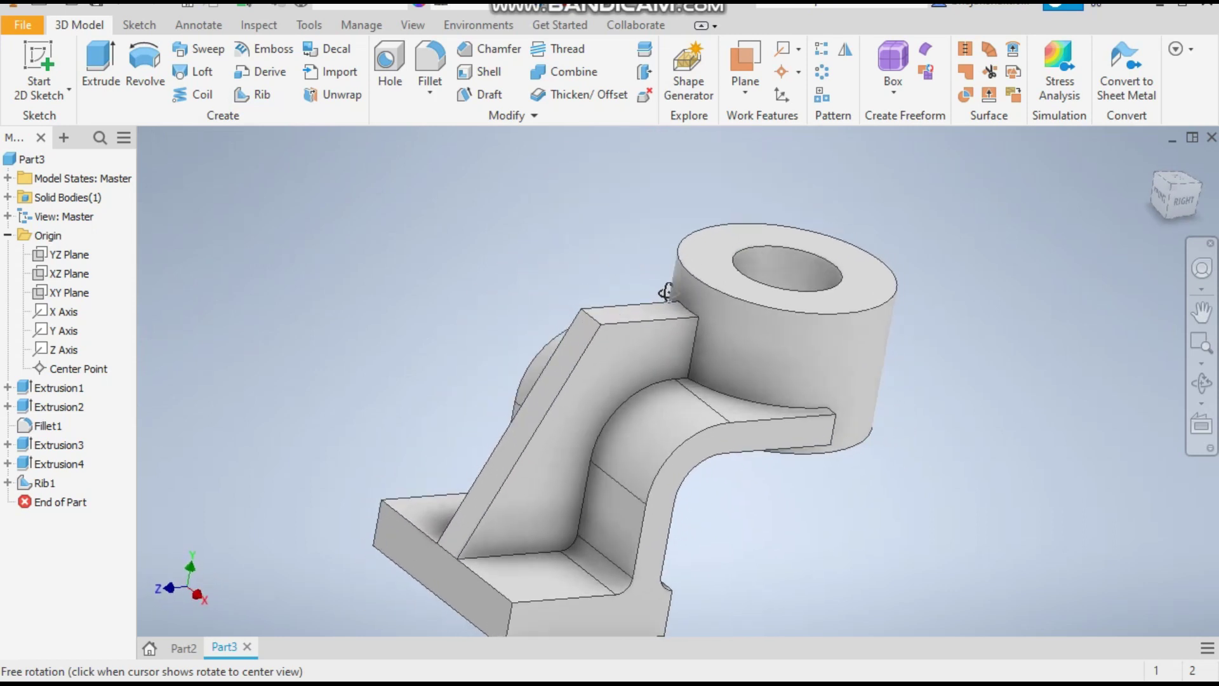
scroll(587, 317, "down", 3)
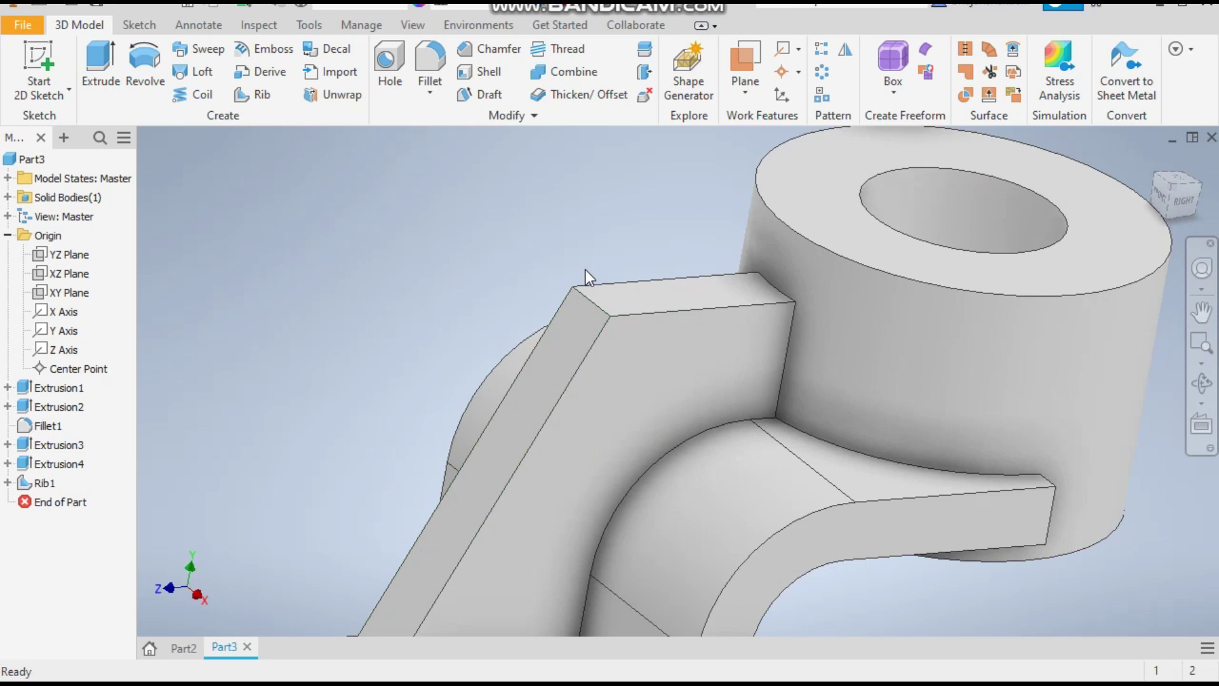
left_click(592, 300)
left_click(612, 285)
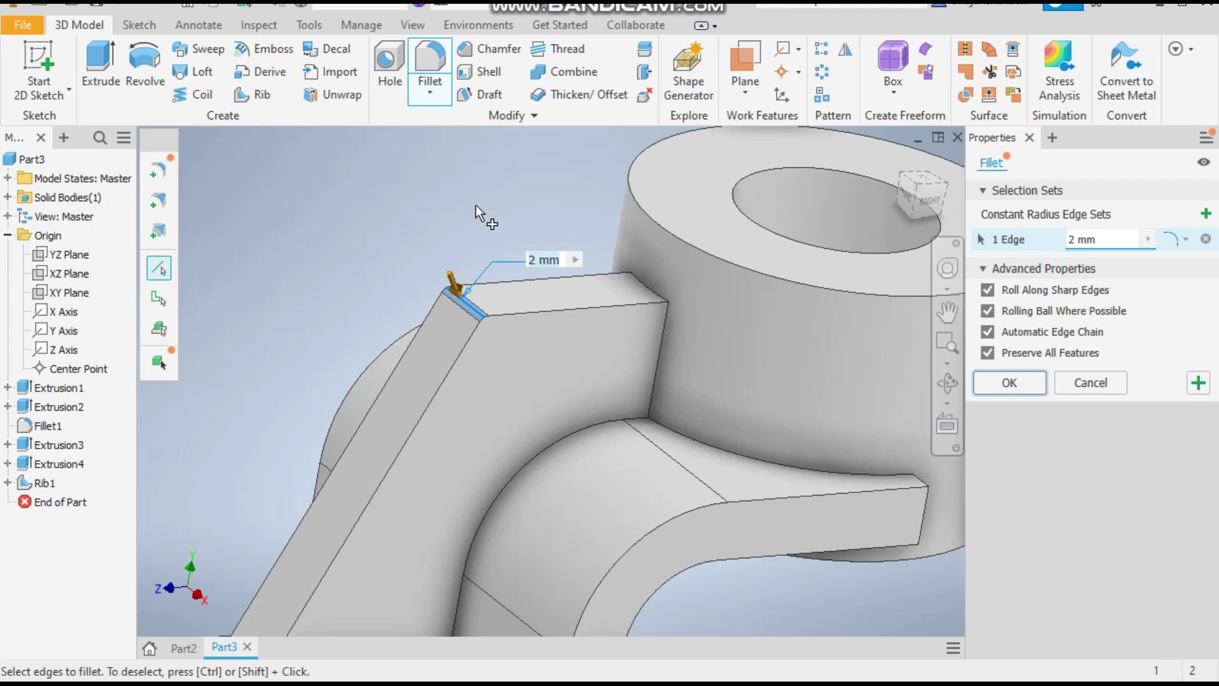
type("42")
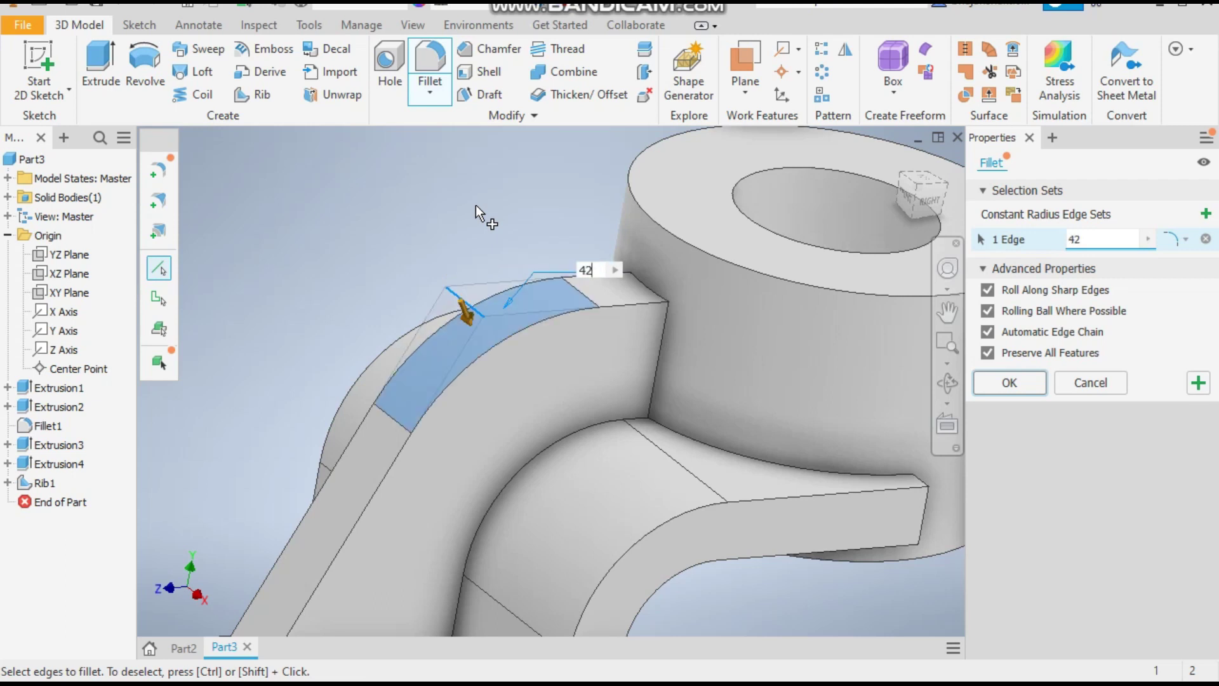
left_click(1023, 383)
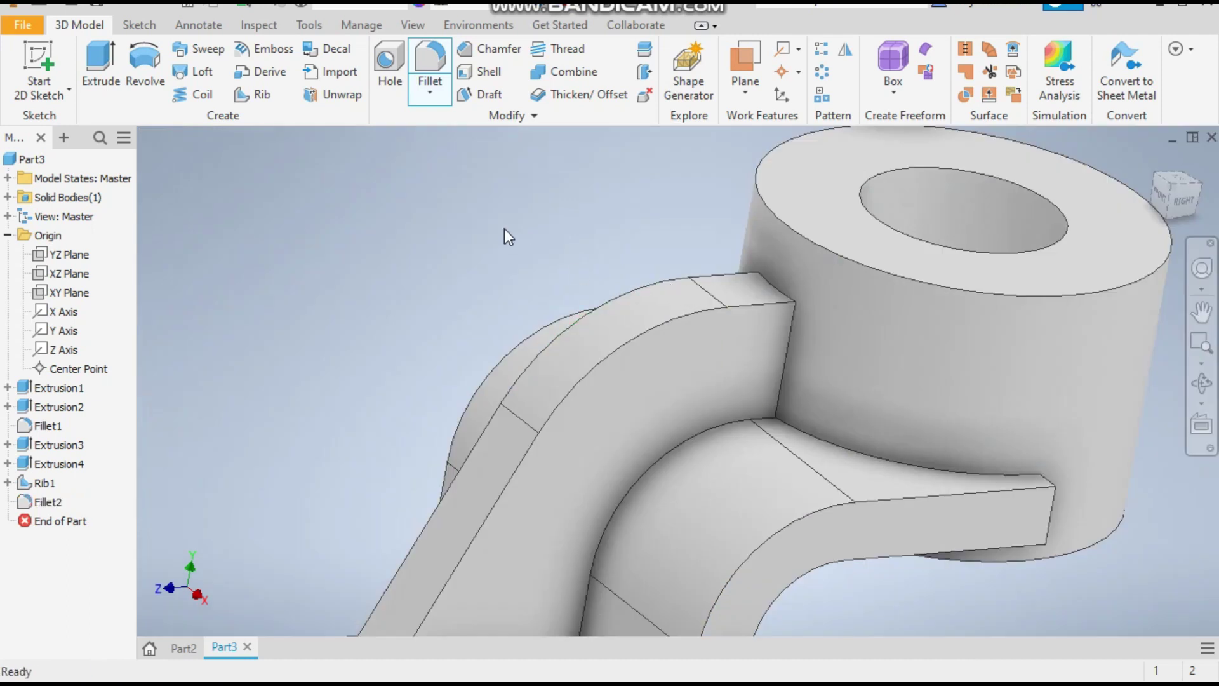
- Fillet the edge where the rib's top face meets the cylinder with a 12 mm radius
left_click(764, 282)
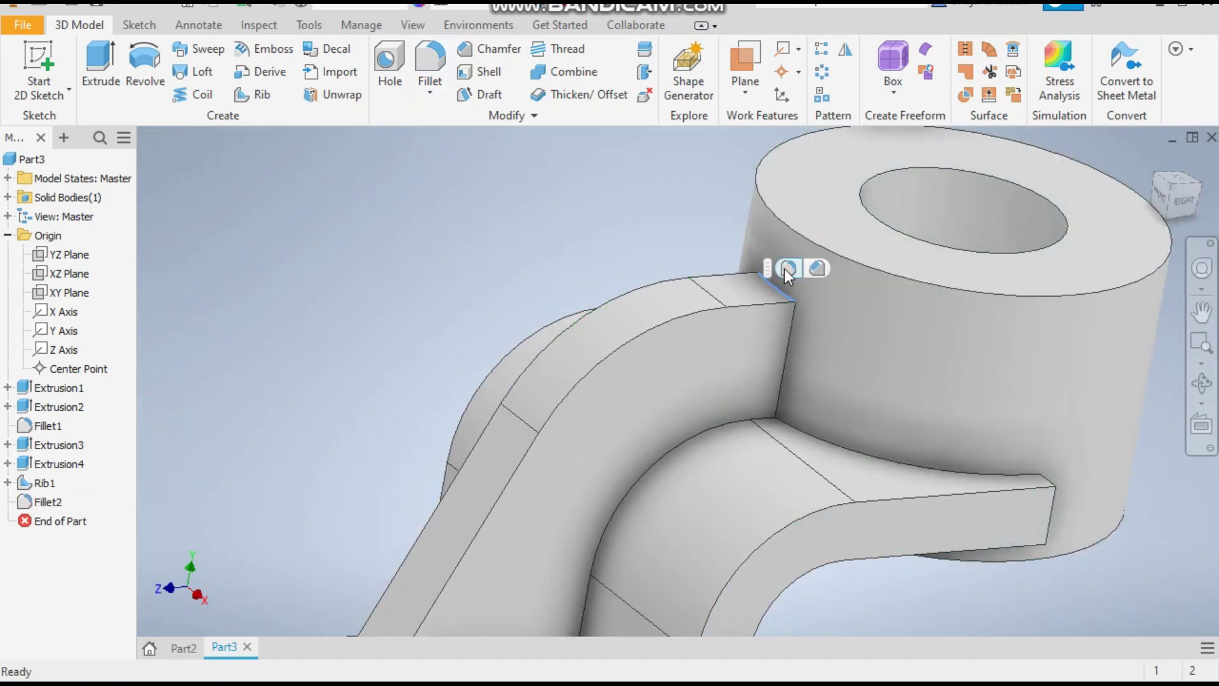
left_click(784, 268)
type("12")
key("Return")
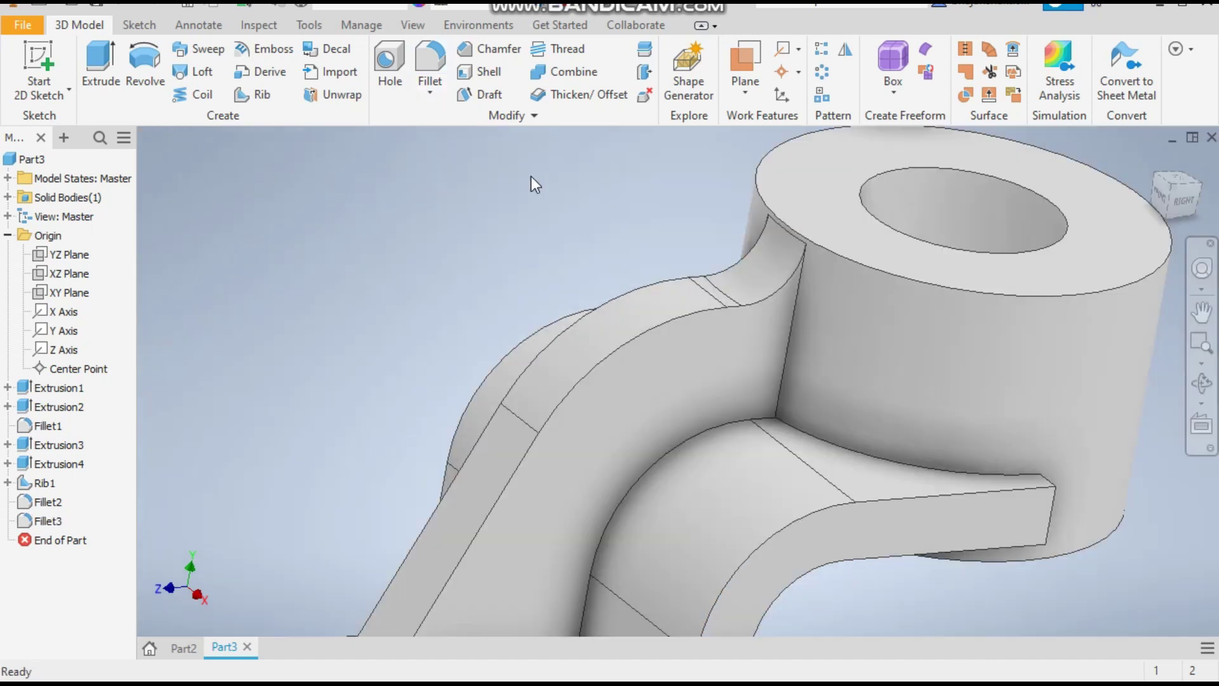
- Check the base holes in the finished Part2, return to Part3 and start a sketch on the base's top face beside the rib
scroll(531, 178, "up", 5)
scroll(623, 367, "down", 3)
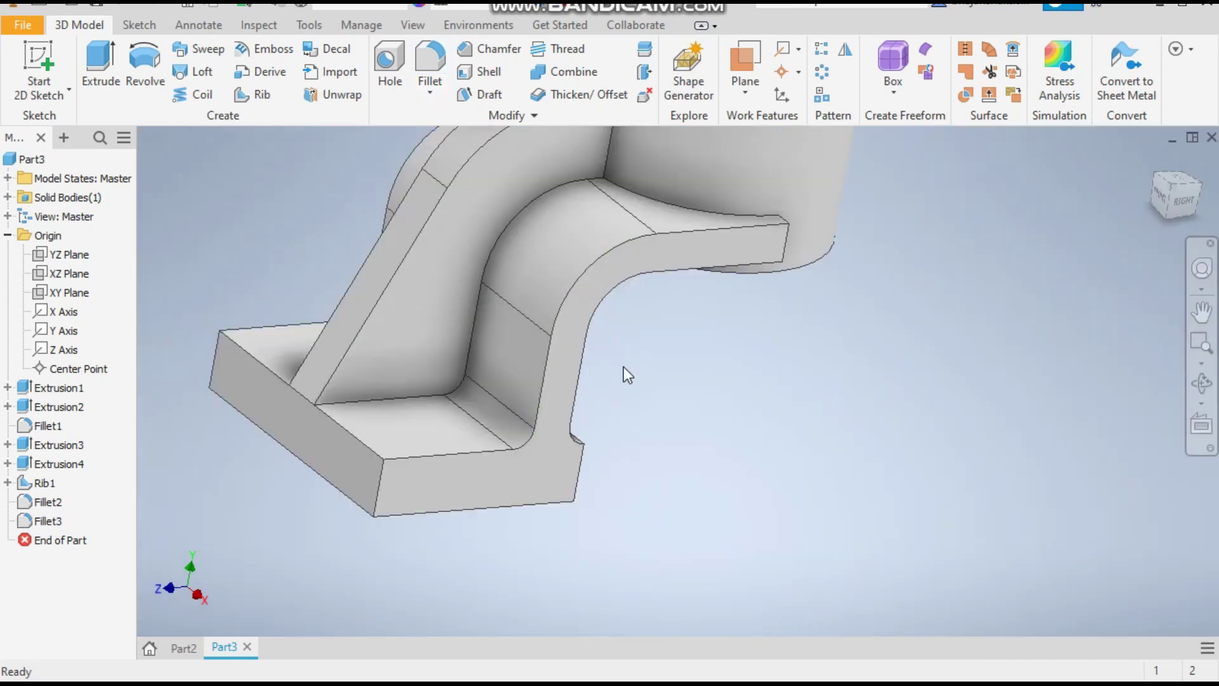
scroll(755, 416, "up", 3)
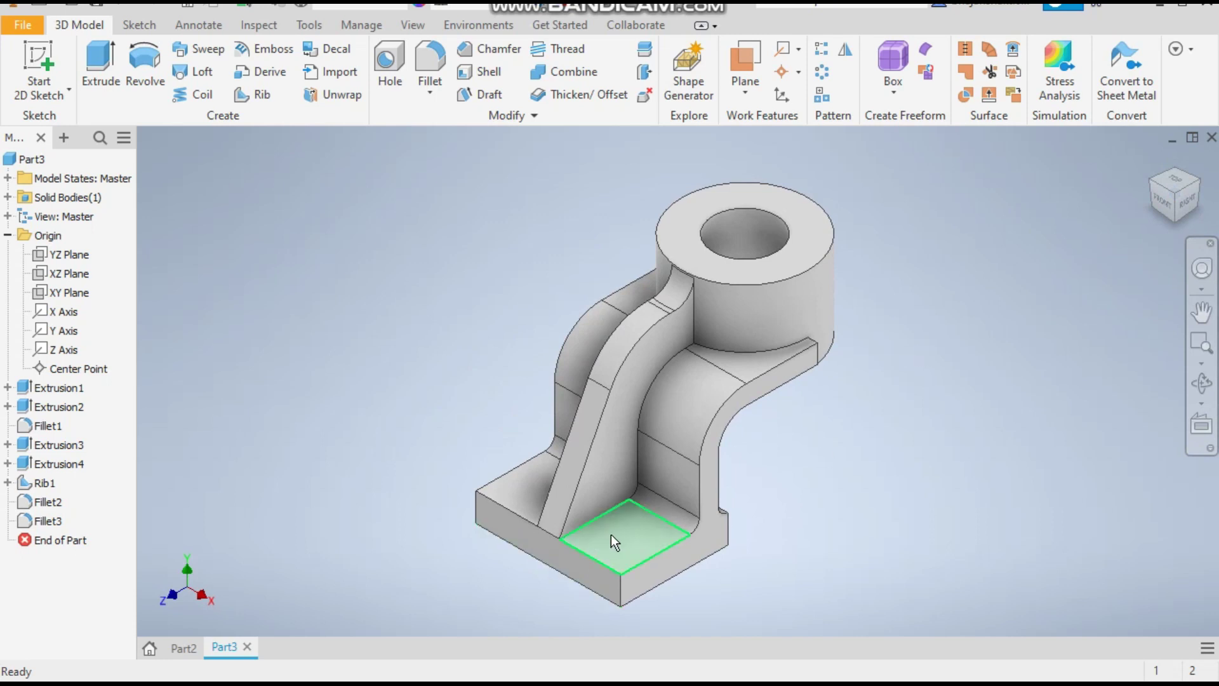
left_click(183, 648)
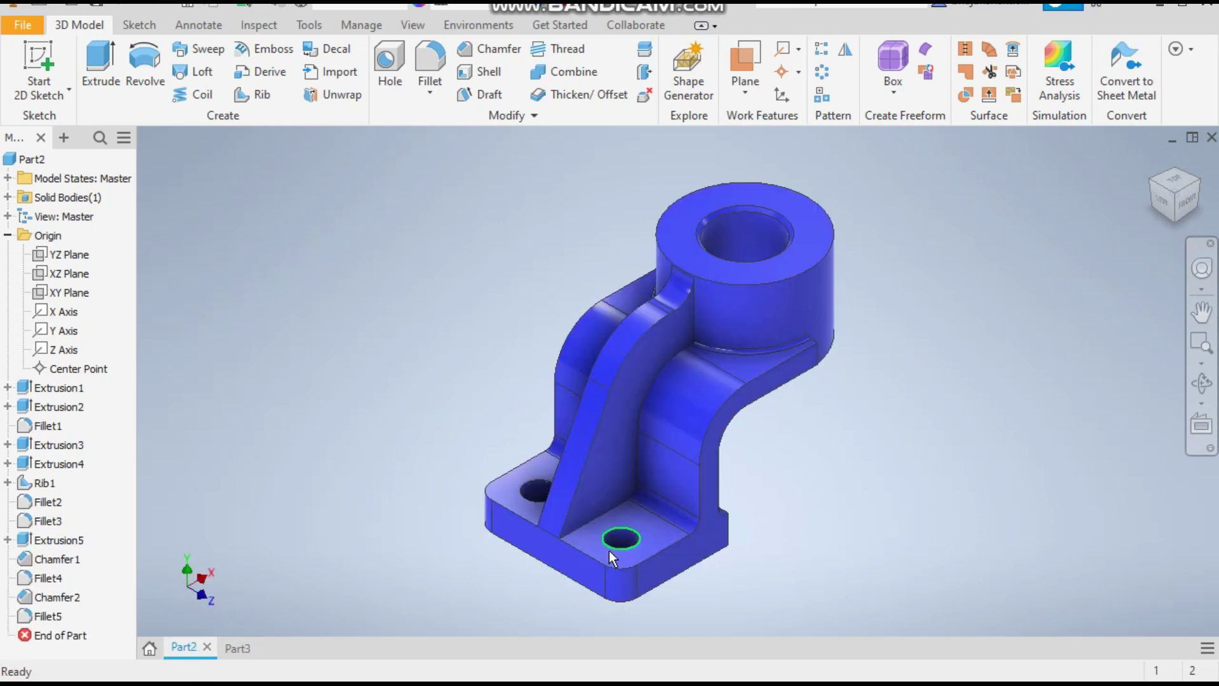
left_click(232, 646)
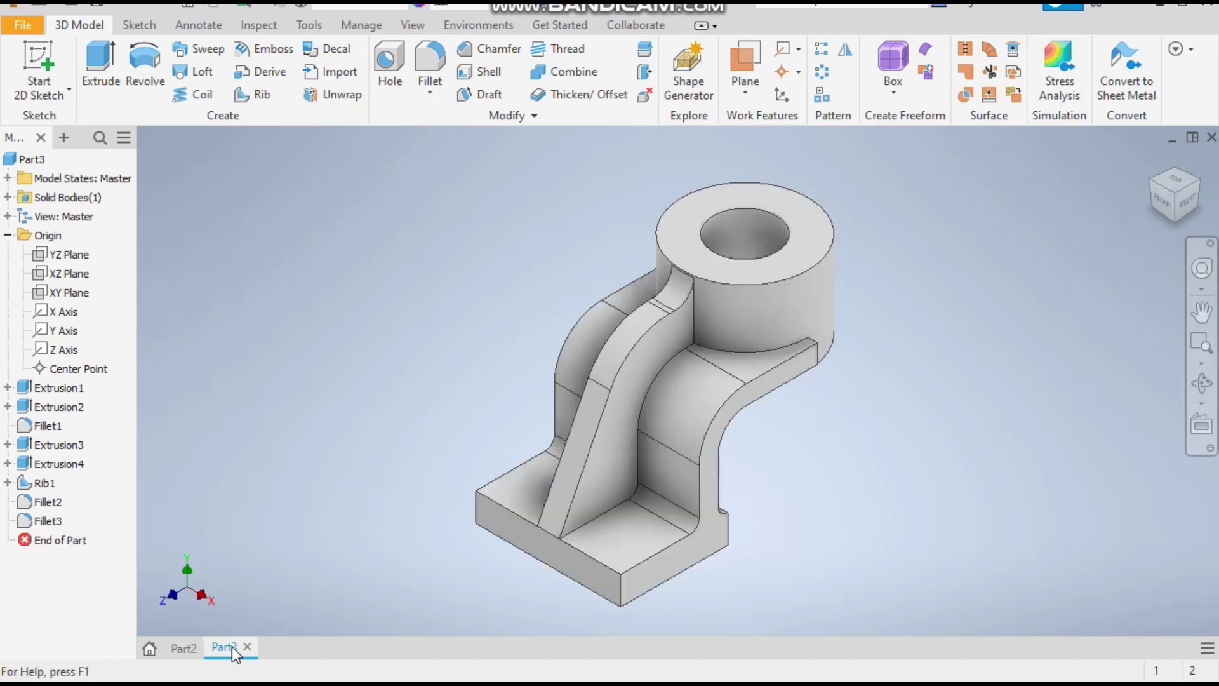
left_click(624, 535)
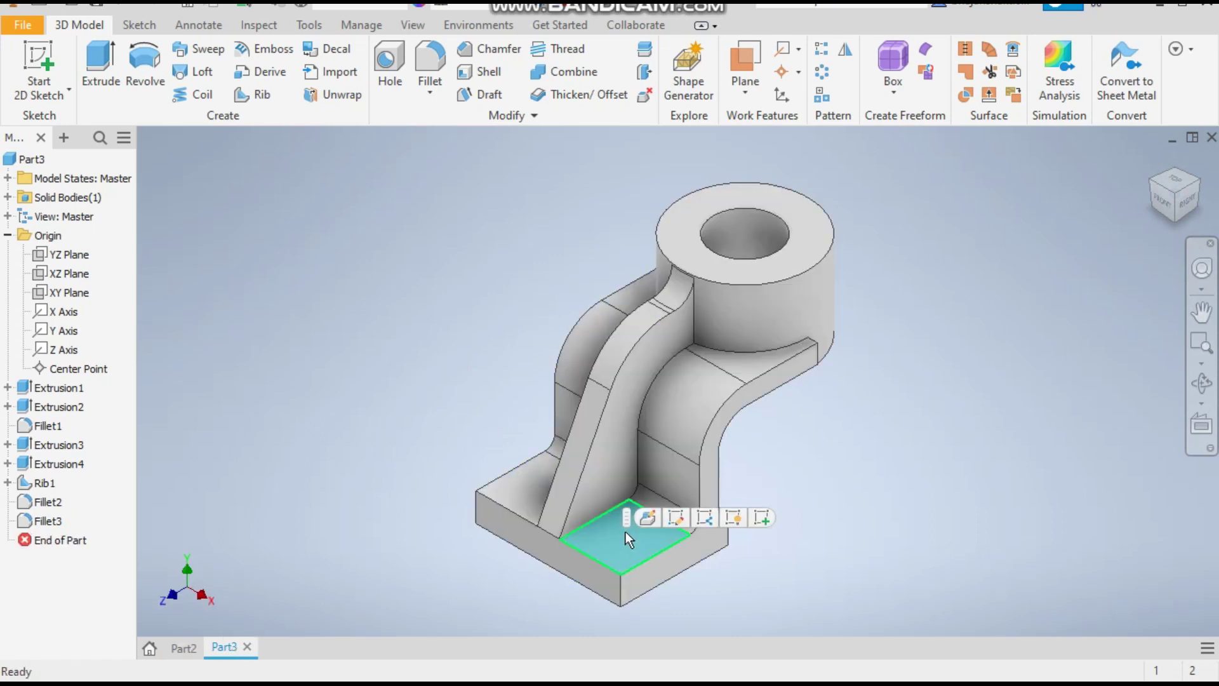
left_click(763, 521)
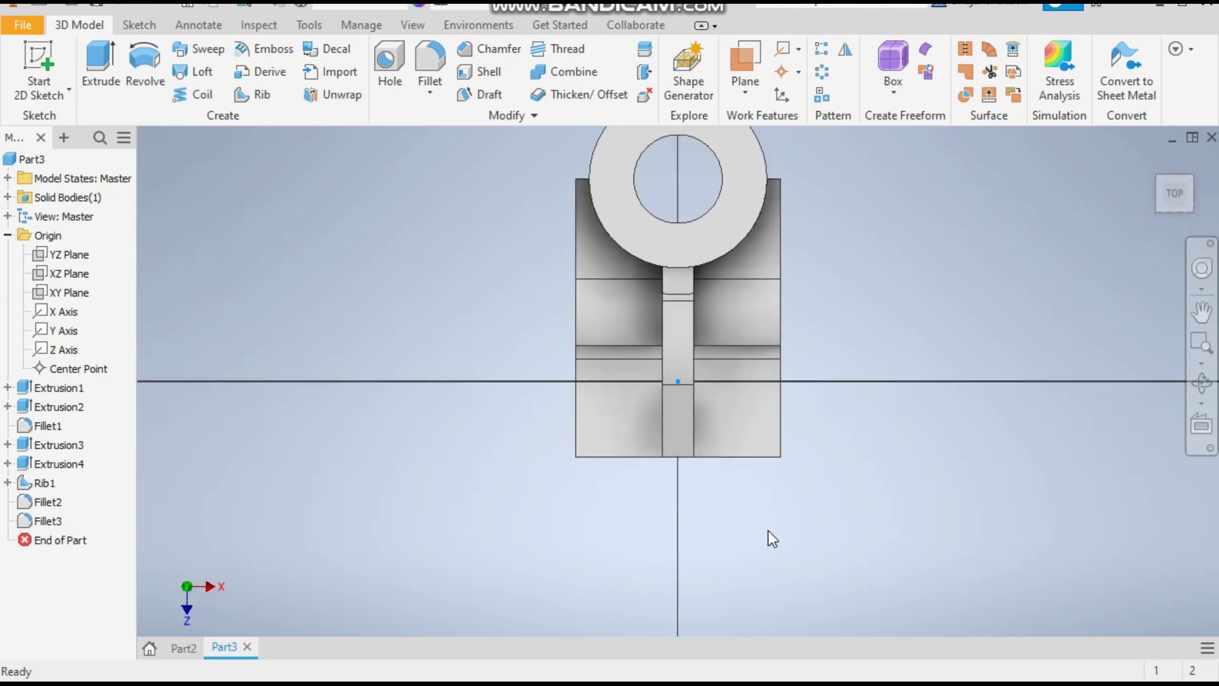
- Draw a 16 mm diameter circle on the base's top face, on the negative X side of the rib
left_click(141, 56)
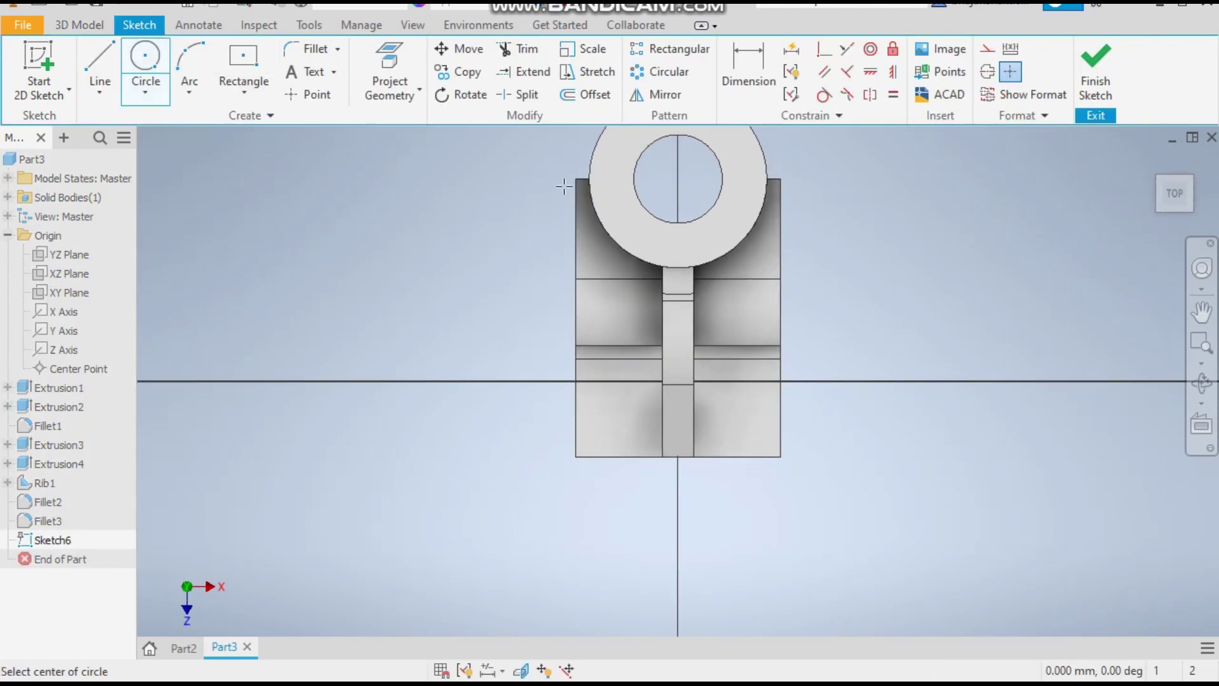
scroll(642, 400, "up", 3)
left_click(598, 416)
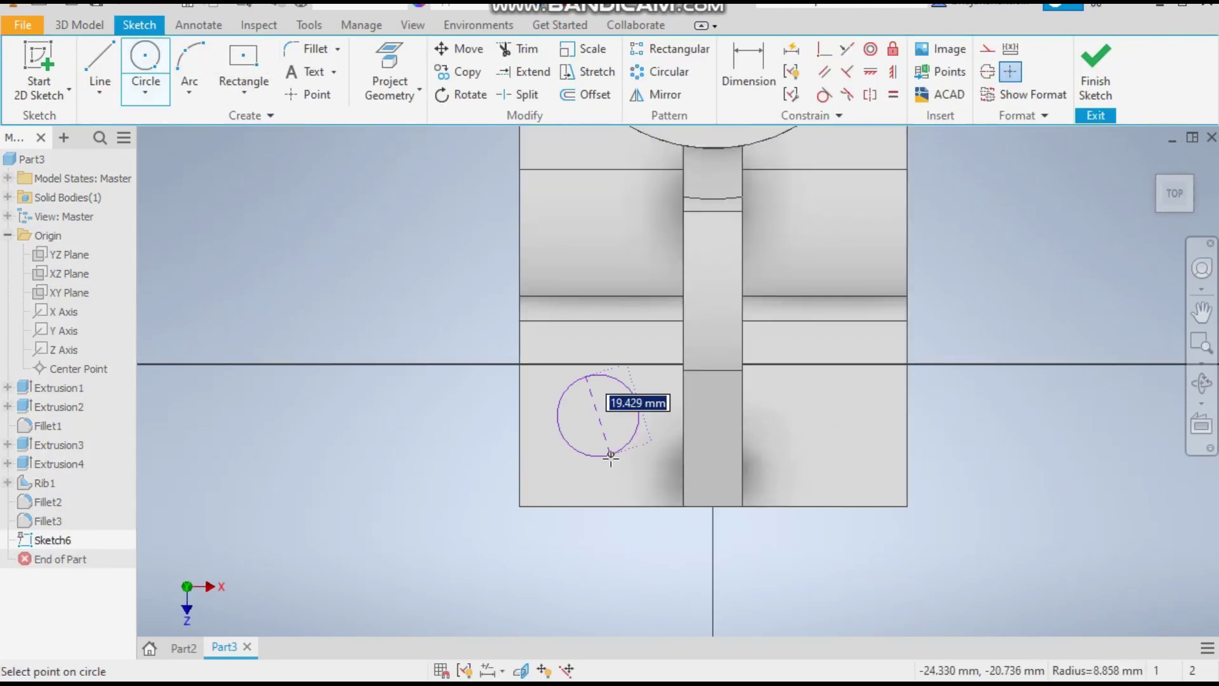
type("16")
key("Return")
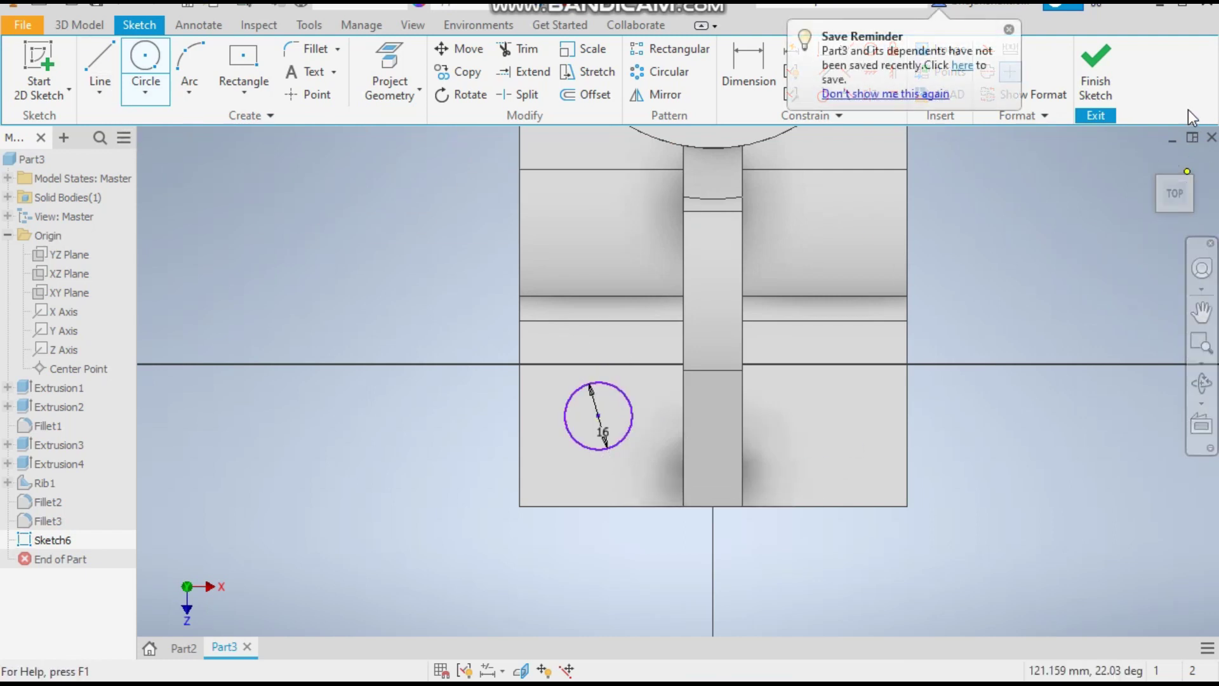
- Dimension the circle's centre 20 mm from the base's nearest side edge
left_click(743, 63)
left_click(521, 459)
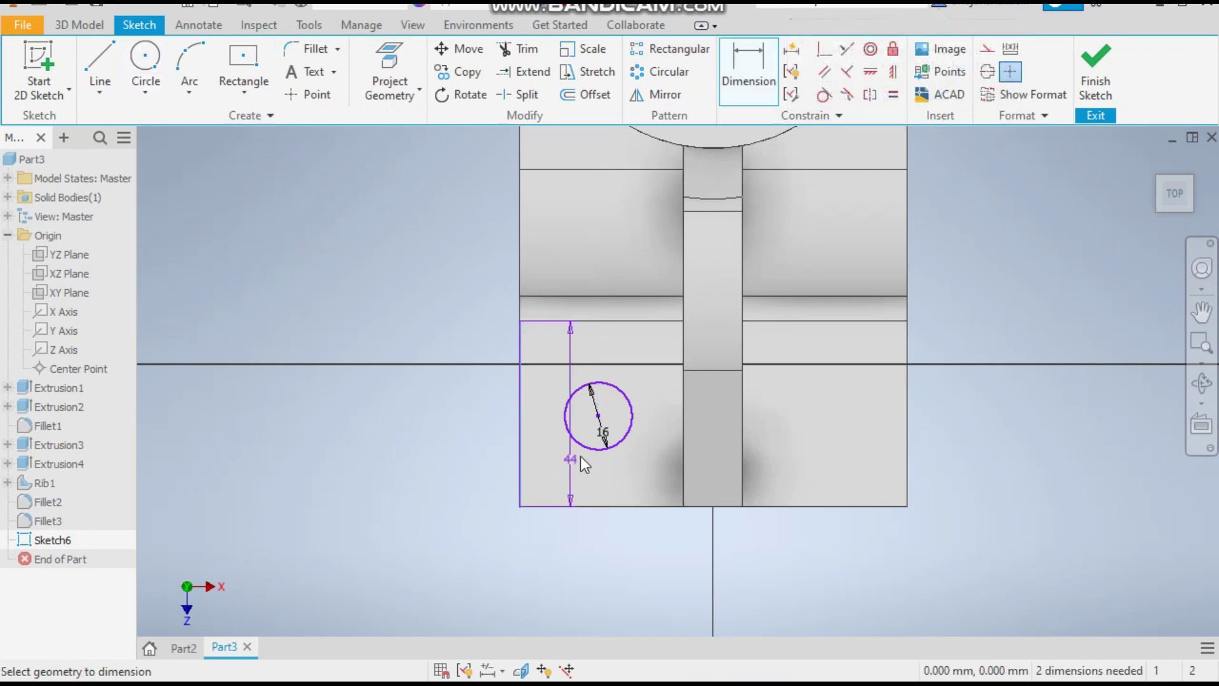
left_click(585, 447)
left_click(563, 540)
type("20")
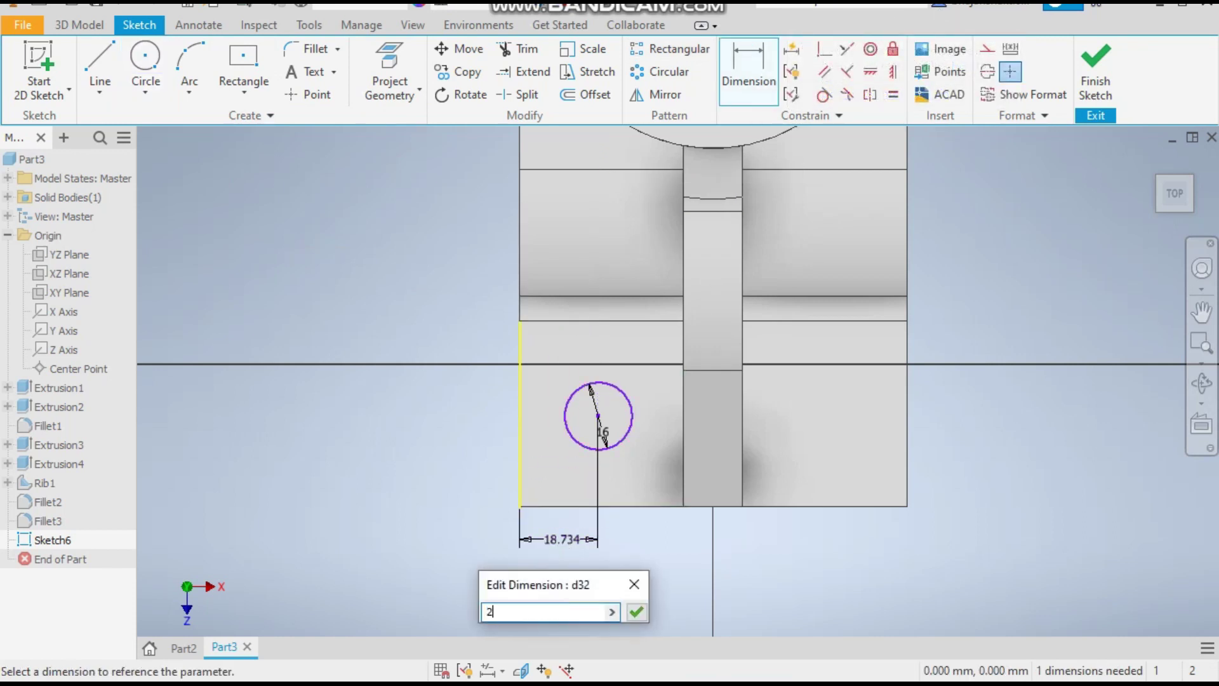
key("Return")
- Dimension the circle's centre 20 mm from the base's front edge and end dimensioning
left_click(631, 445)
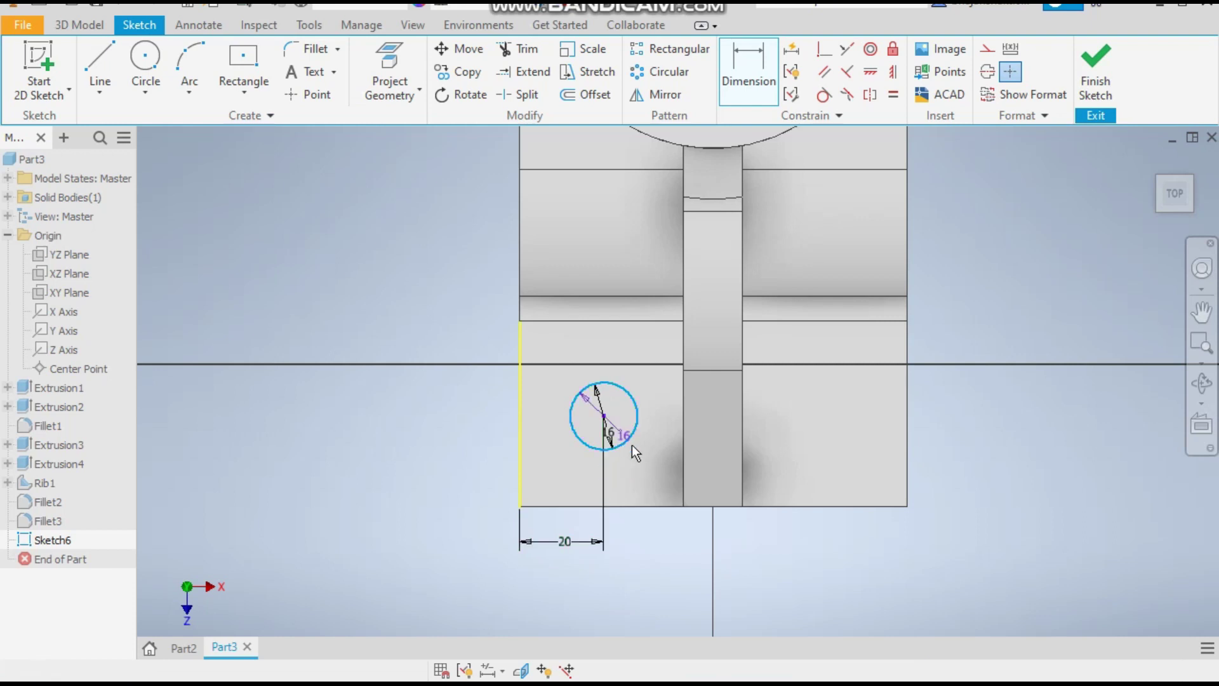
left_click(645, 506)
left_click(627, 542)
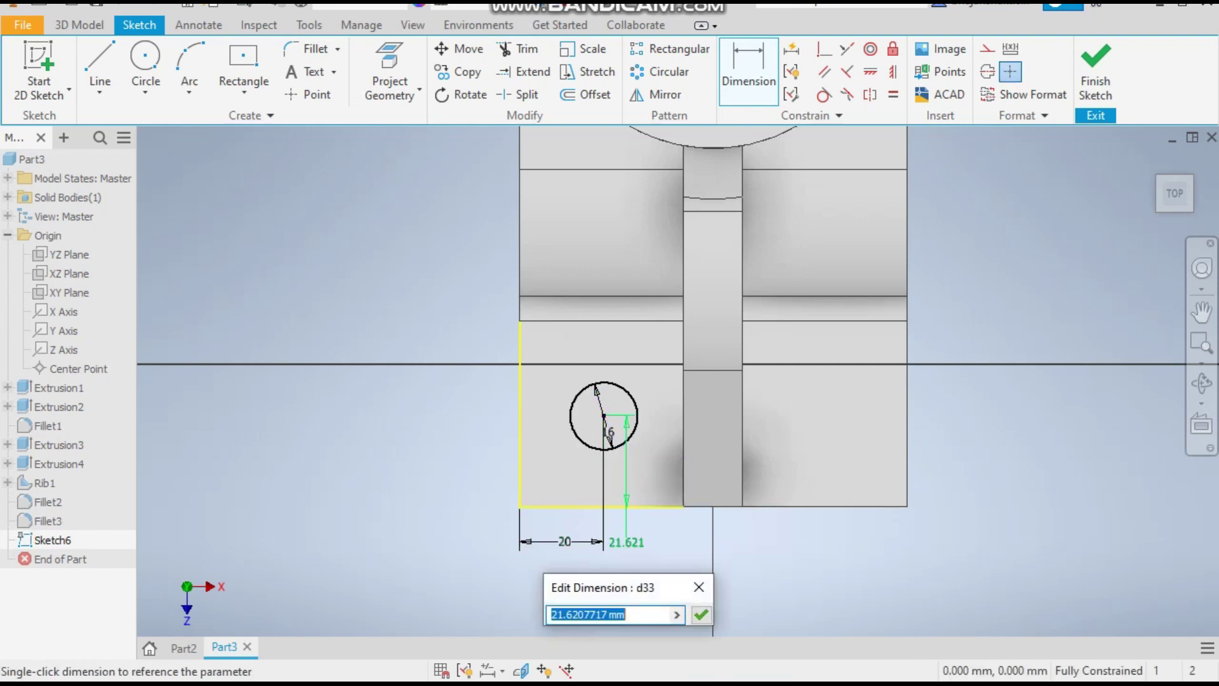
type("20")
key("Return")
right_click(327, 341)
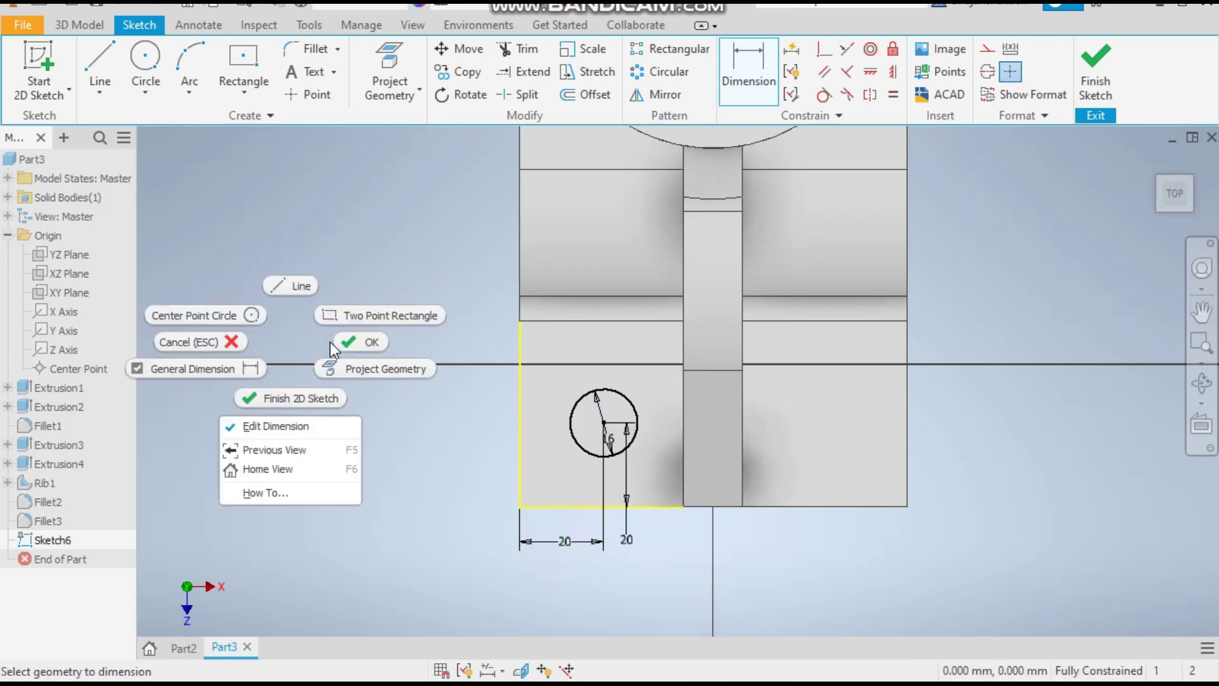
left_click(359, 340)
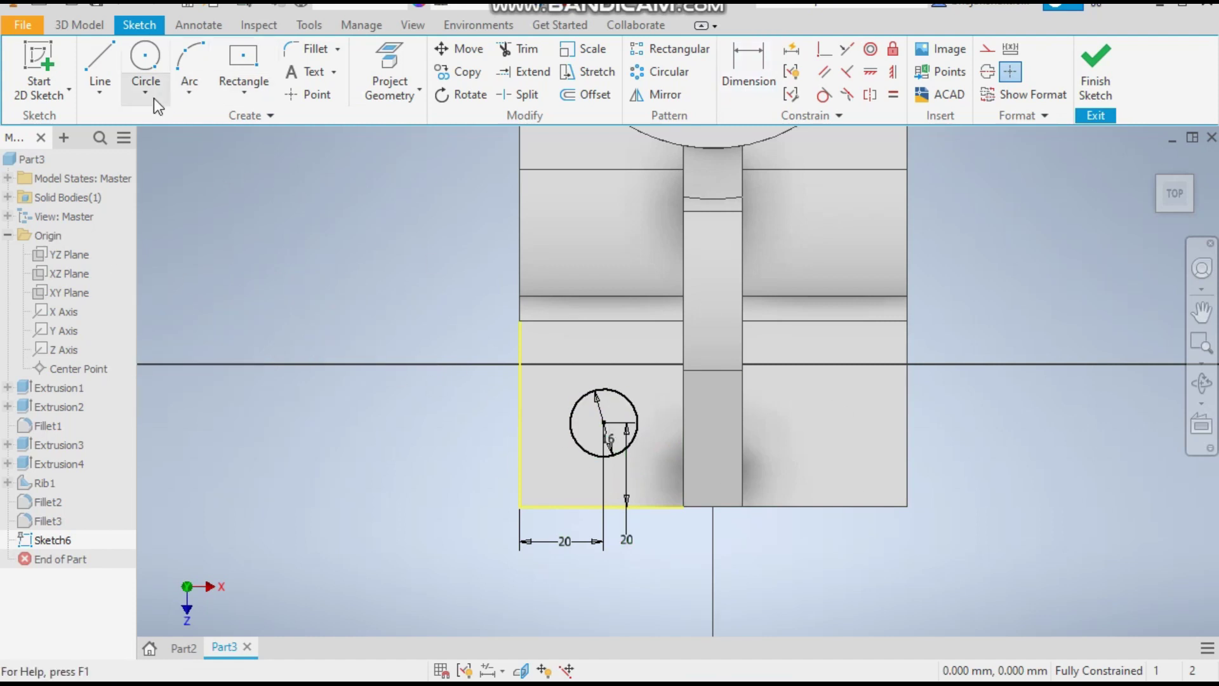
- Draw a vertical line from the midpoint of the base's front edge to the circle centre's level and make it construction geometry
left_click(101, 64)
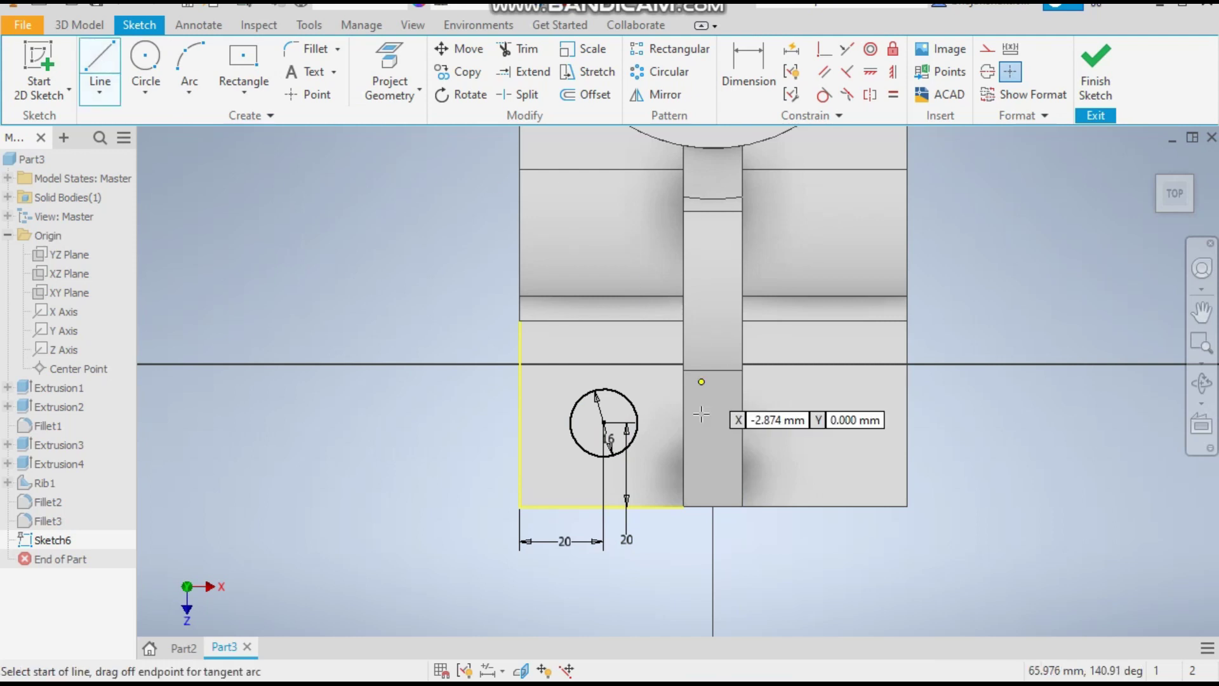
left_click(713, 507)
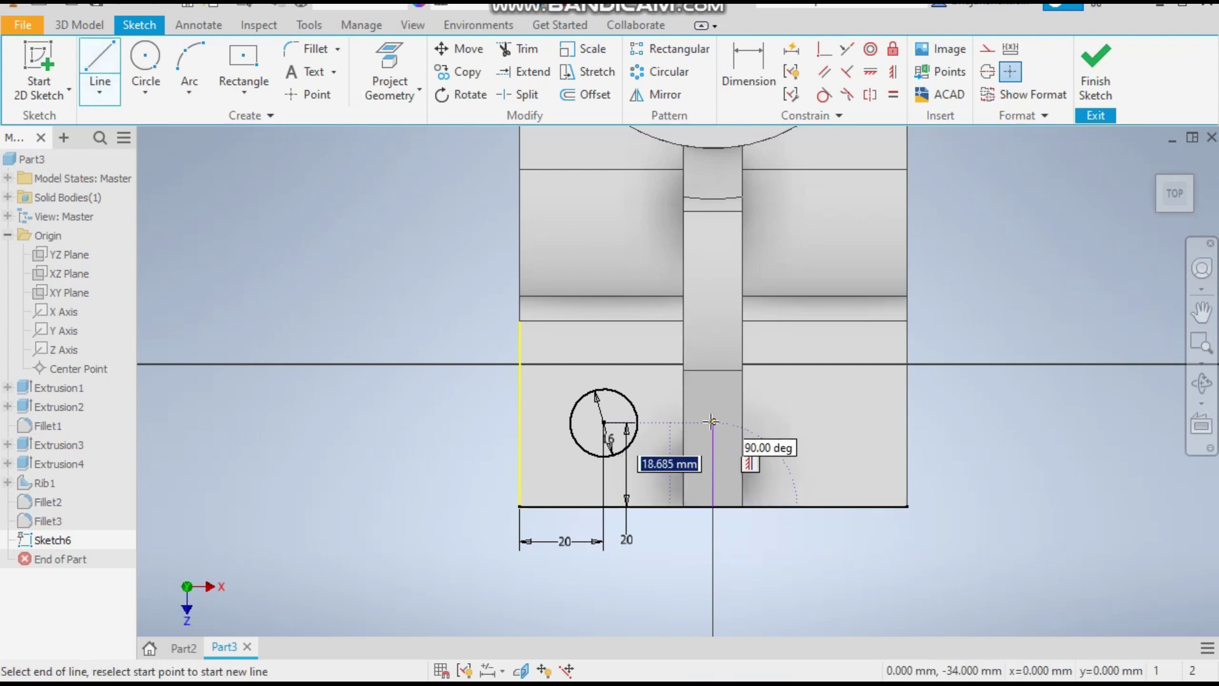
right_click(715, 422)
left_click(787, 421)
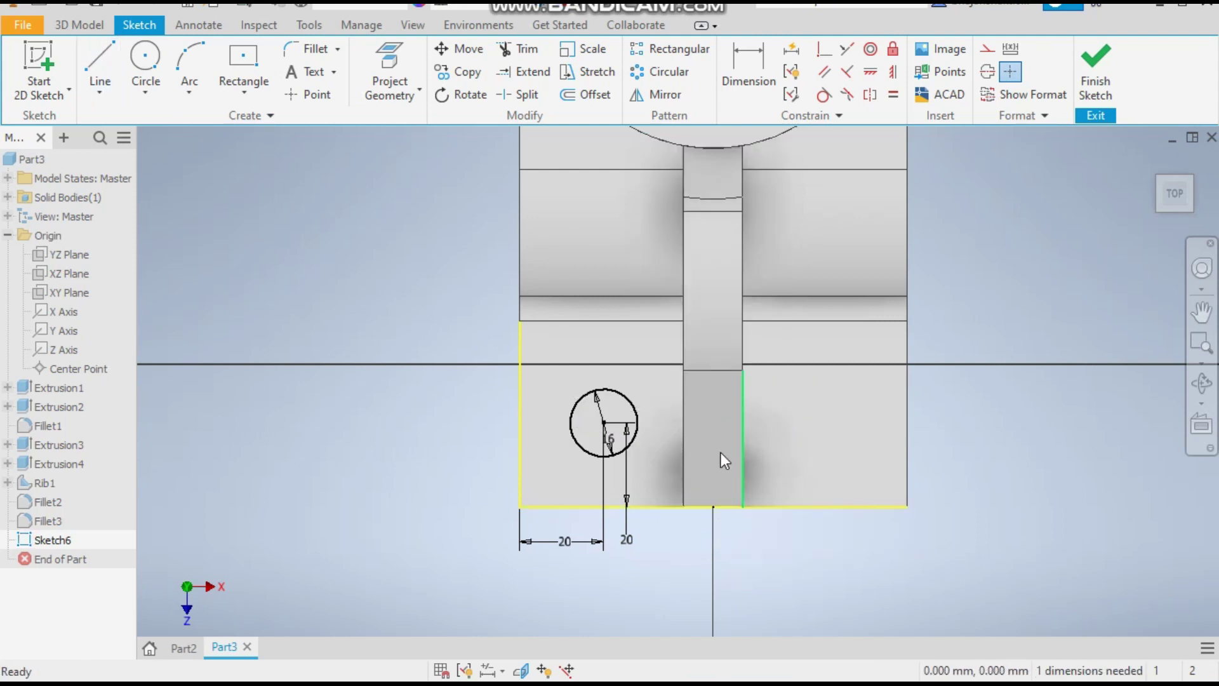
right_click(717, 461)
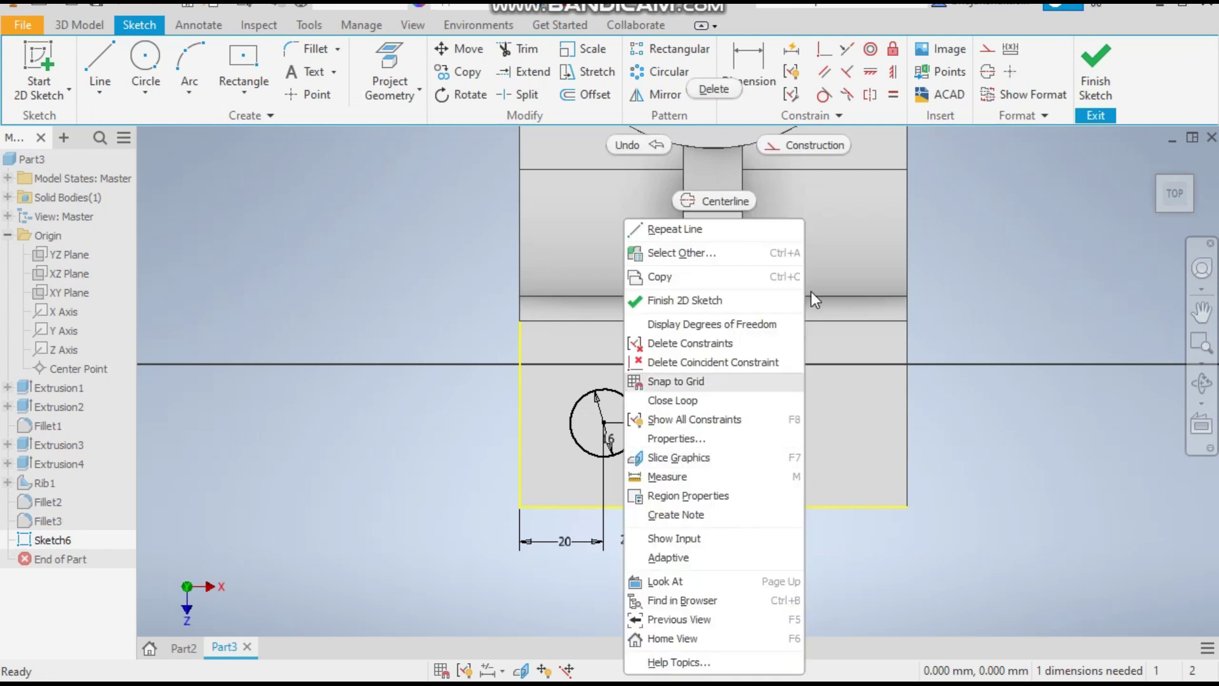
left_click(818, 146)
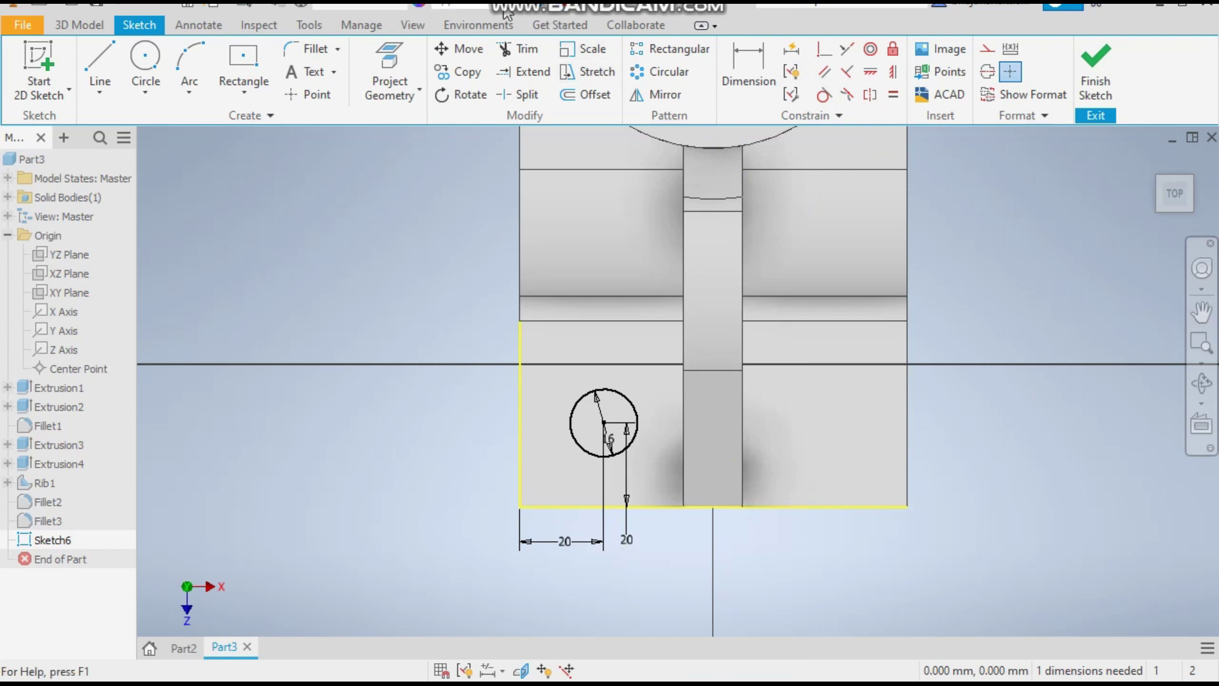
- Set the model's visual style to Wireframe
left_click(411, 26)
left_click(346, 80)
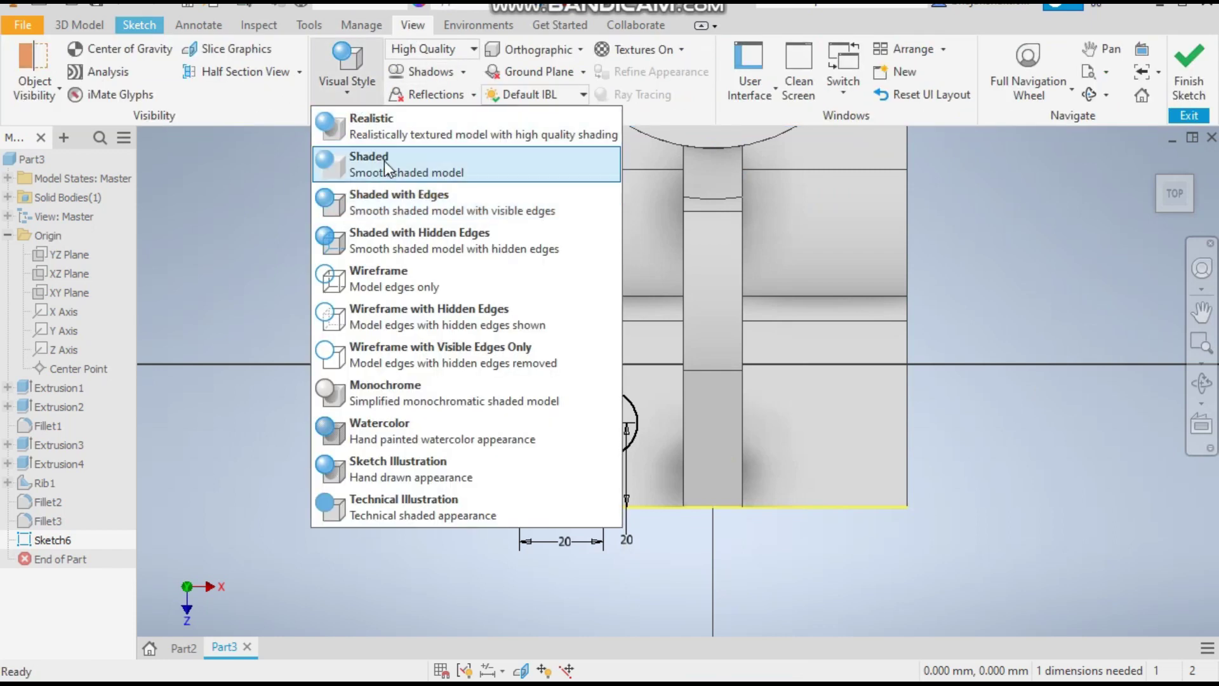
left_click(392, 289)
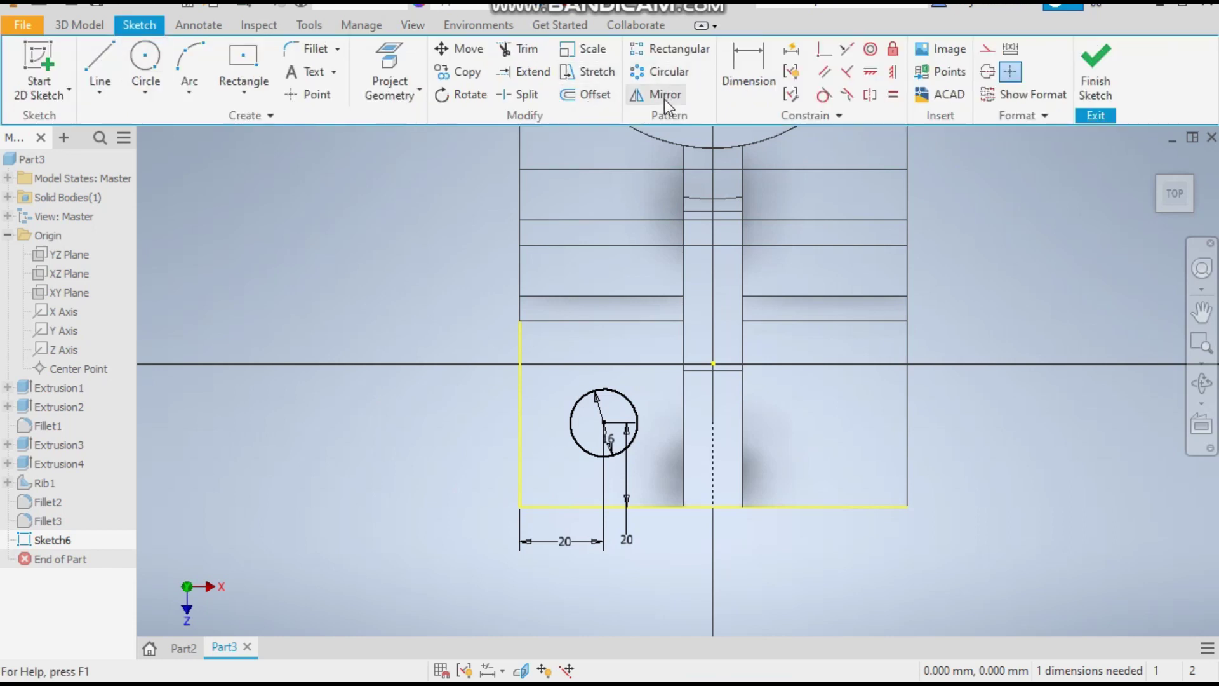
- Mirror the 16 mm circle across the vertical construction line to the other side of the rib
left_click(664, 100)
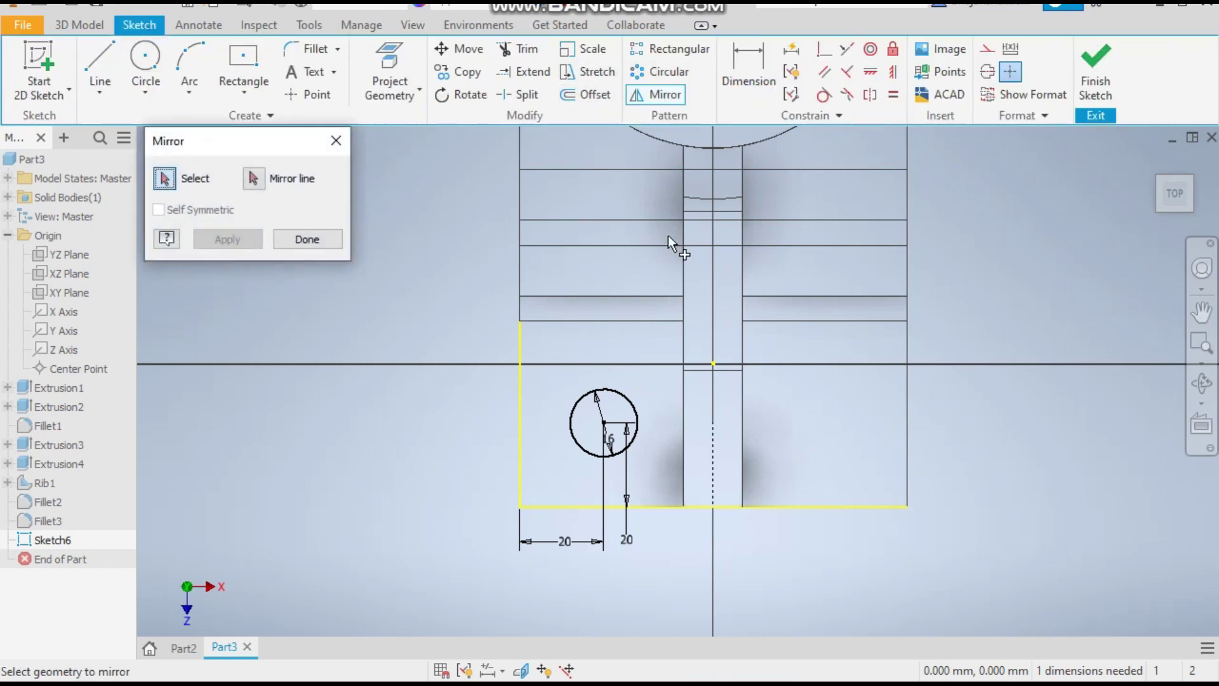
left_click(634, 404)
left_click(253, 179)
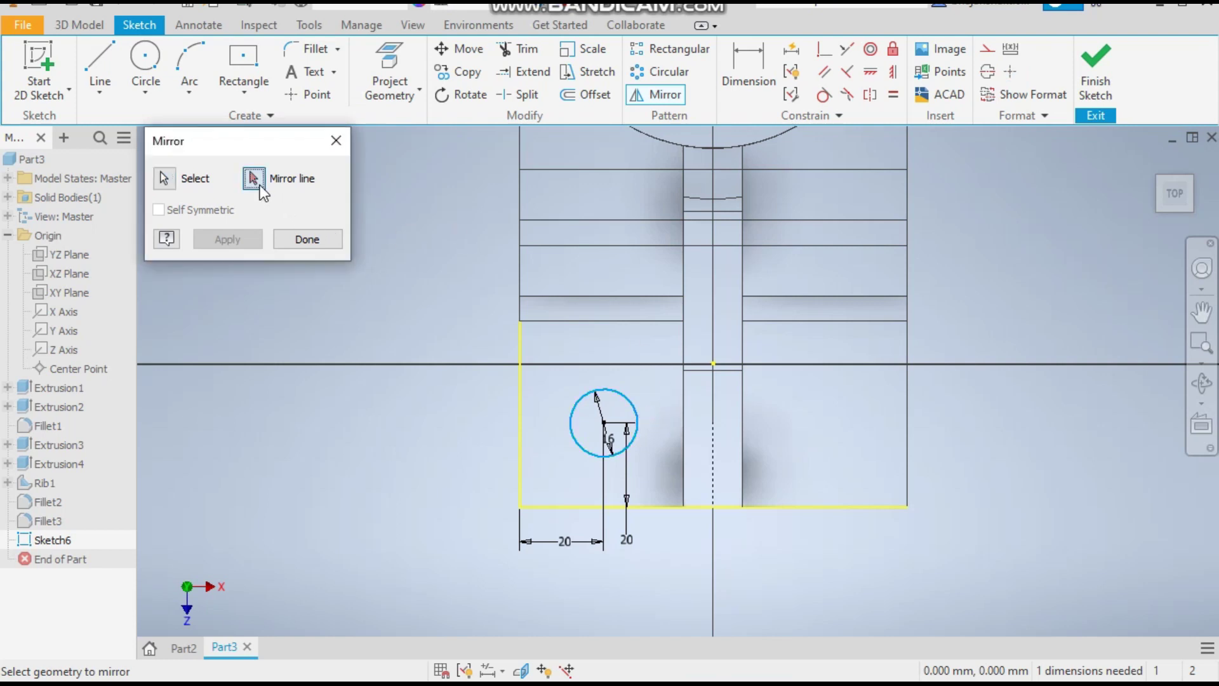
left_click(712, 455)
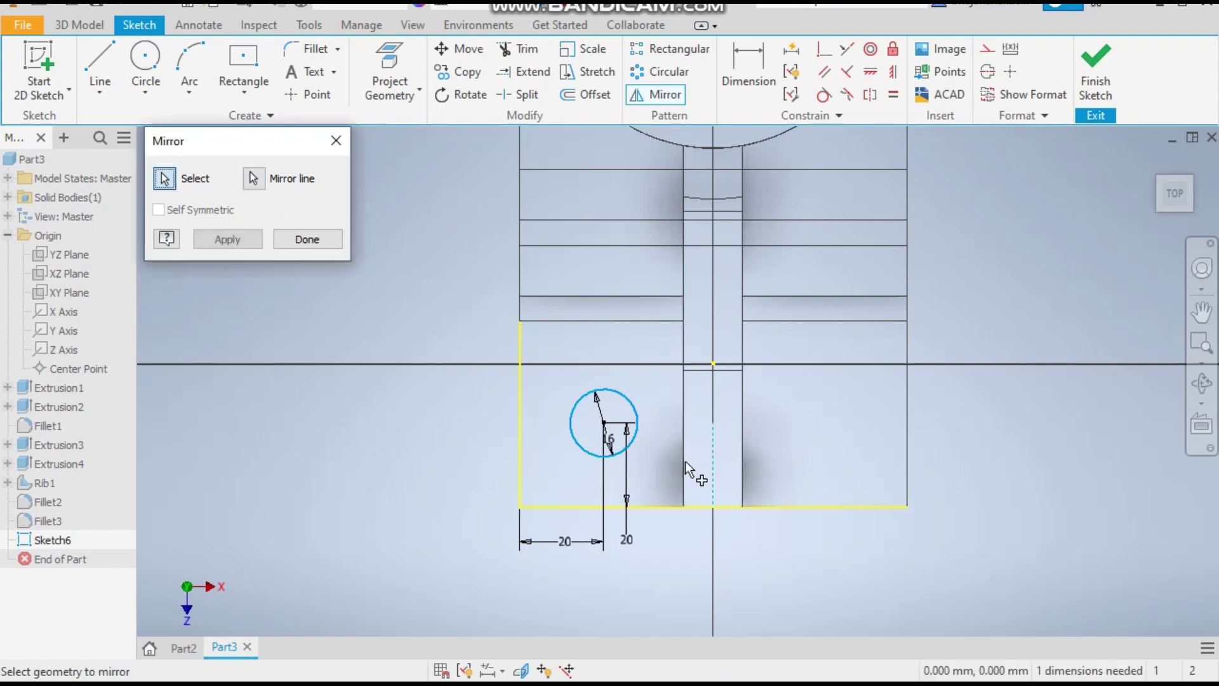
left_click(237, 238)
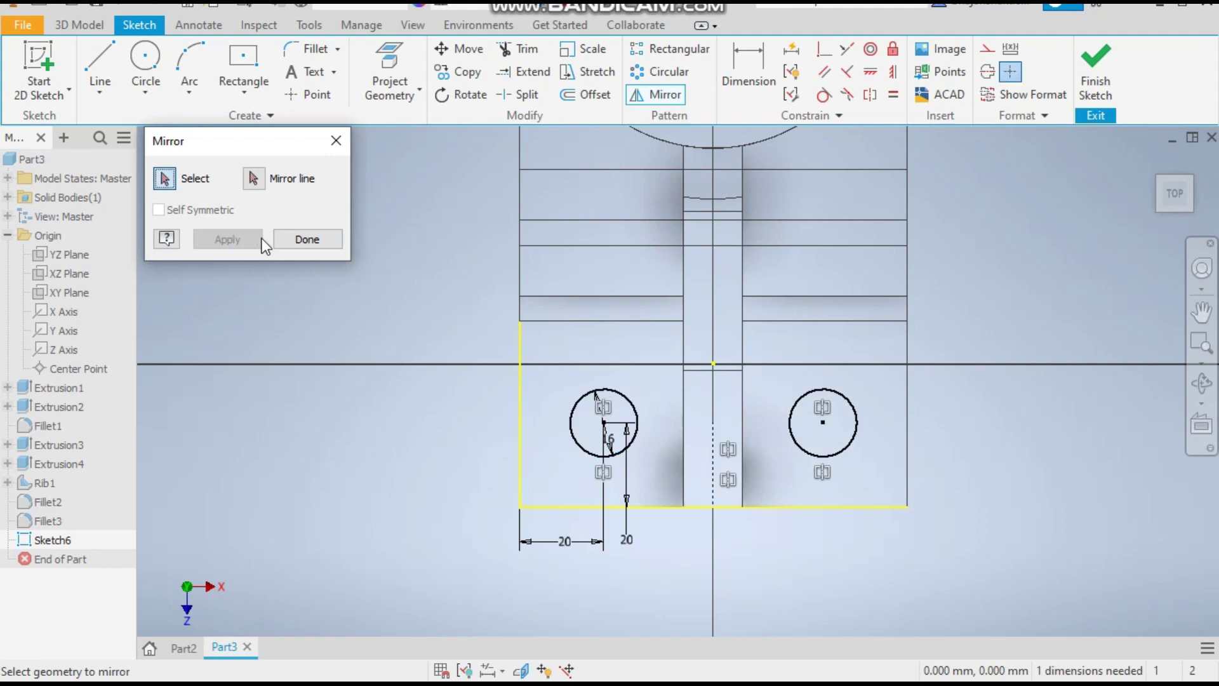
left_click(305, 239)
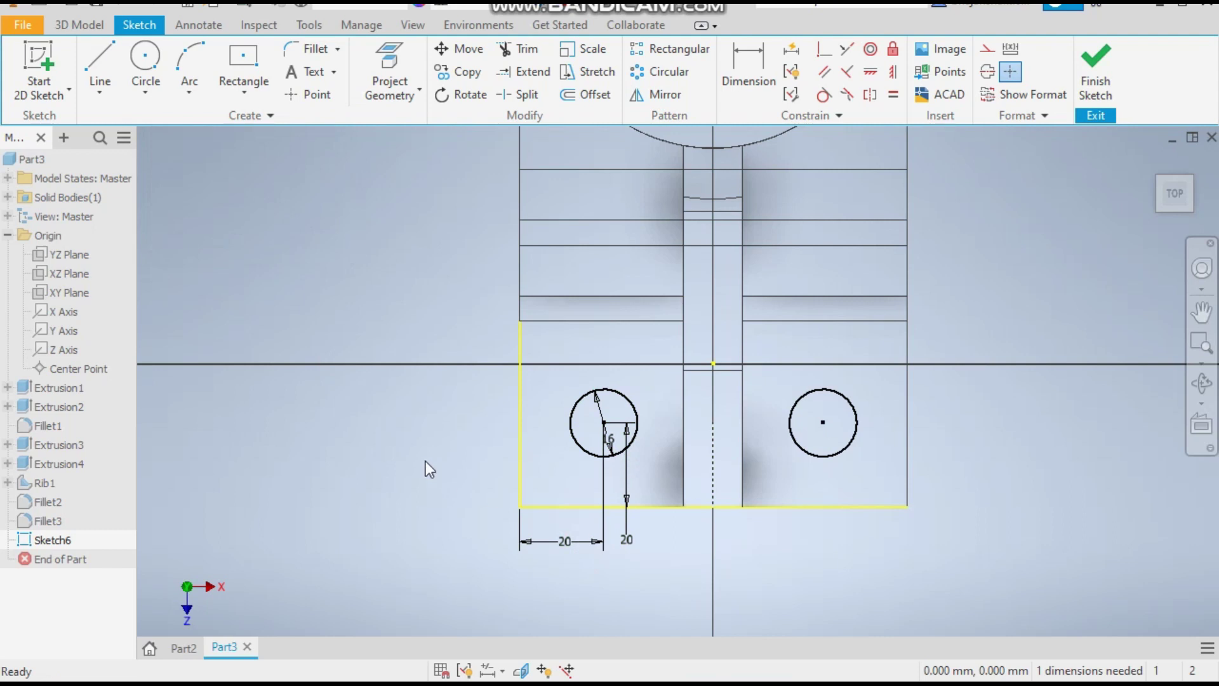
- Finish the sketch and extrude both circles as a Through All cut down through the base
left_click(1105, 95)
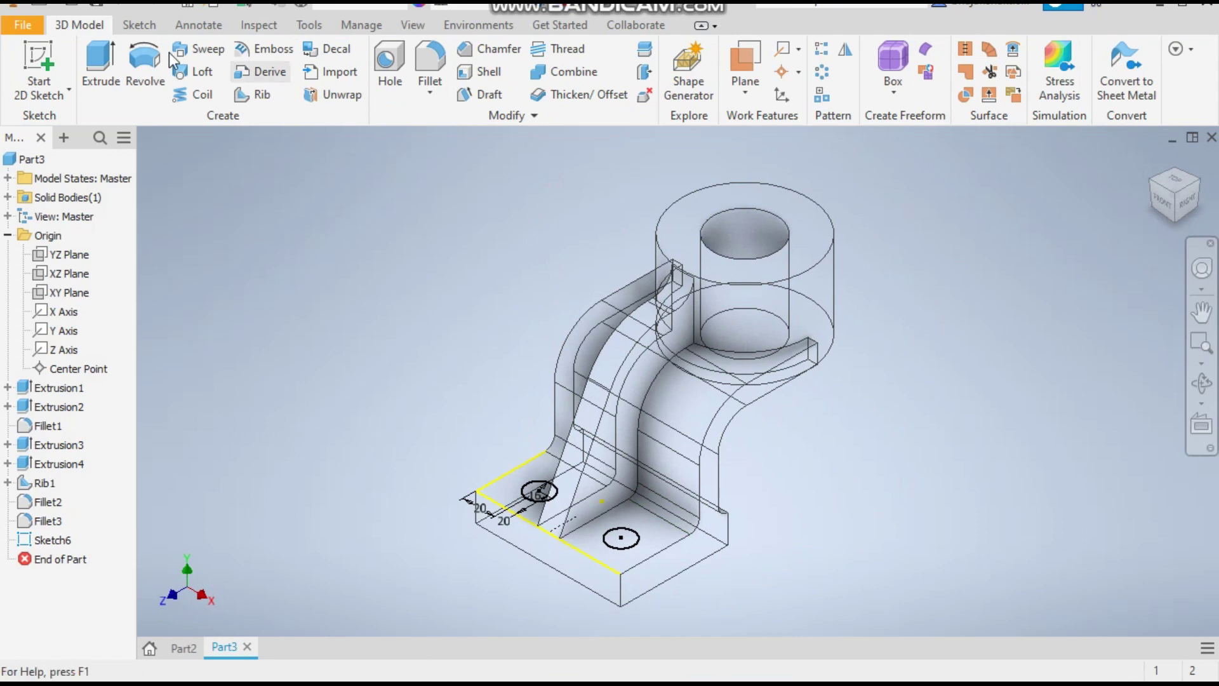
left_click(101, 63)
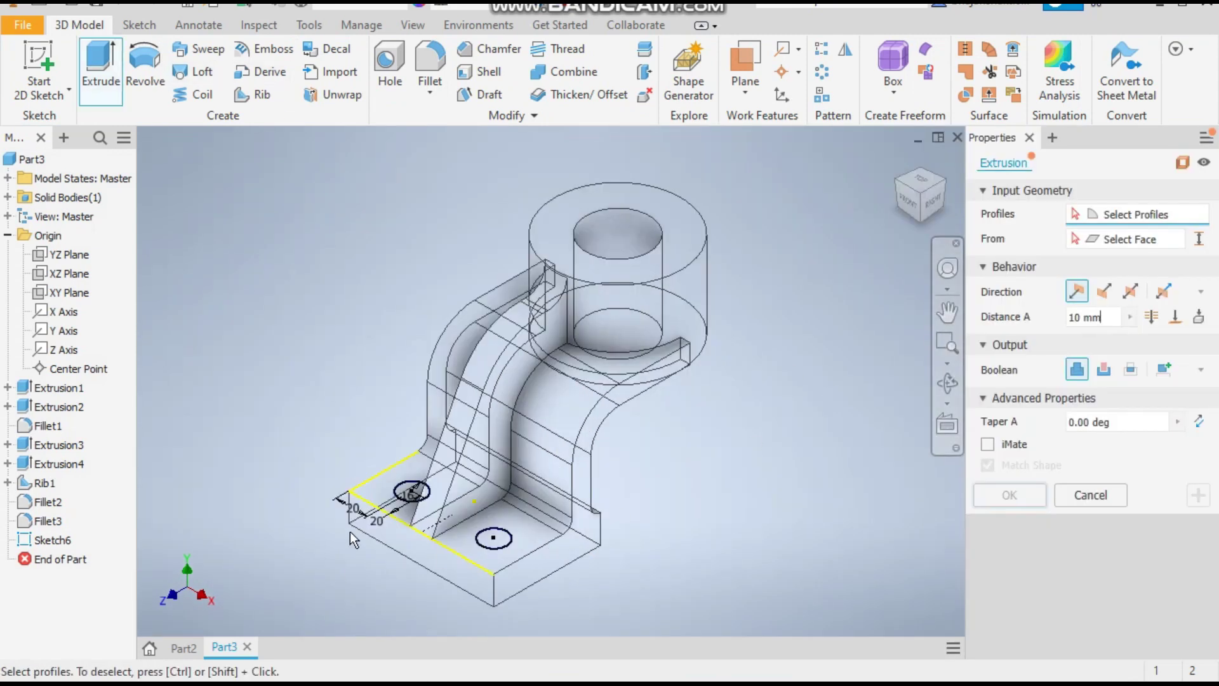
scroll(438, 461, "up", 3)
left_click(441, 460)
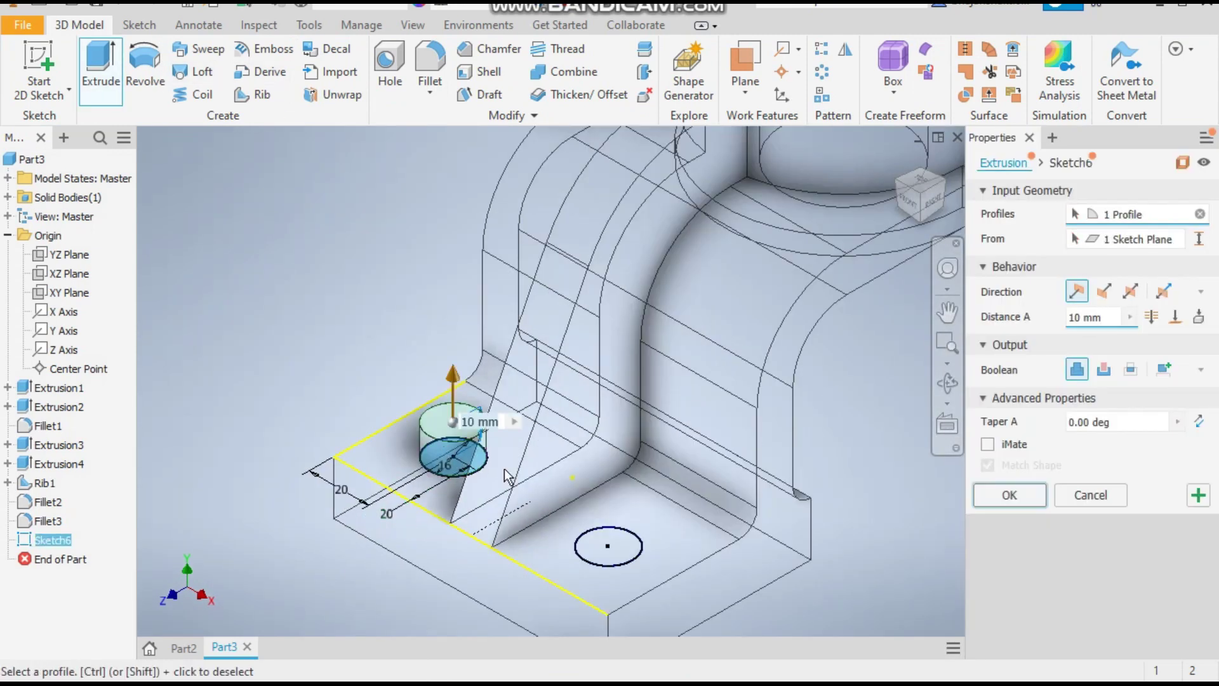
left_click(608, 546)
scroll(788, 346, "down", 2)
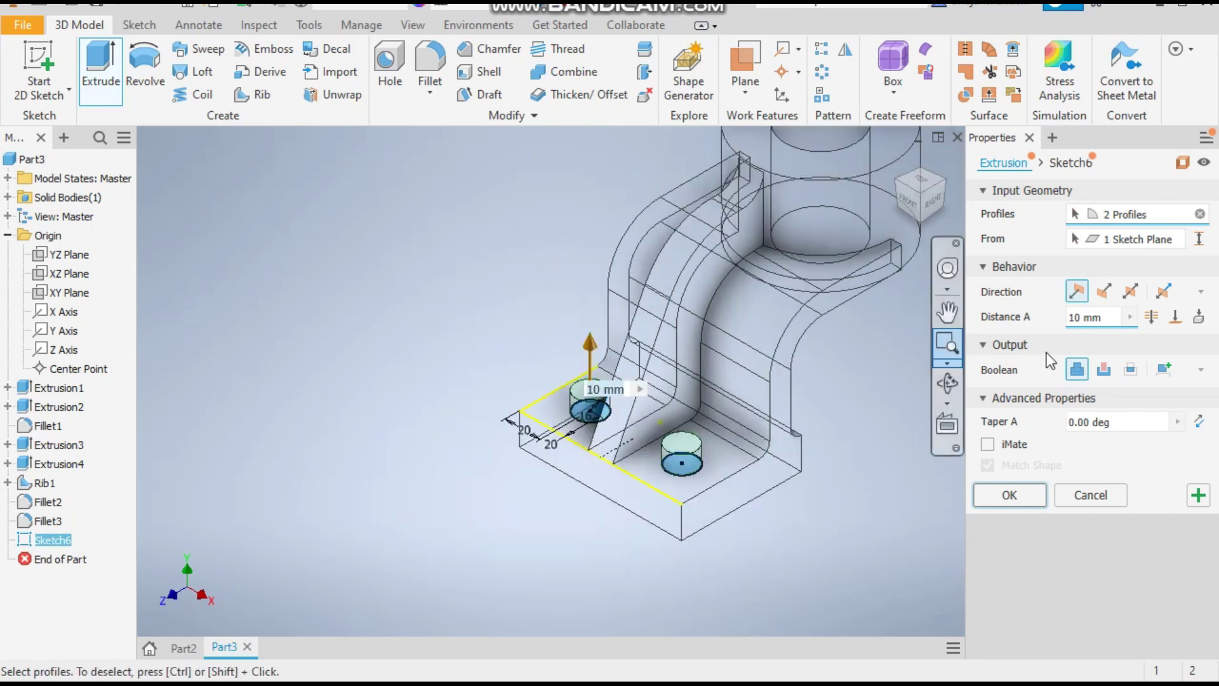
left_click(1106, 379)
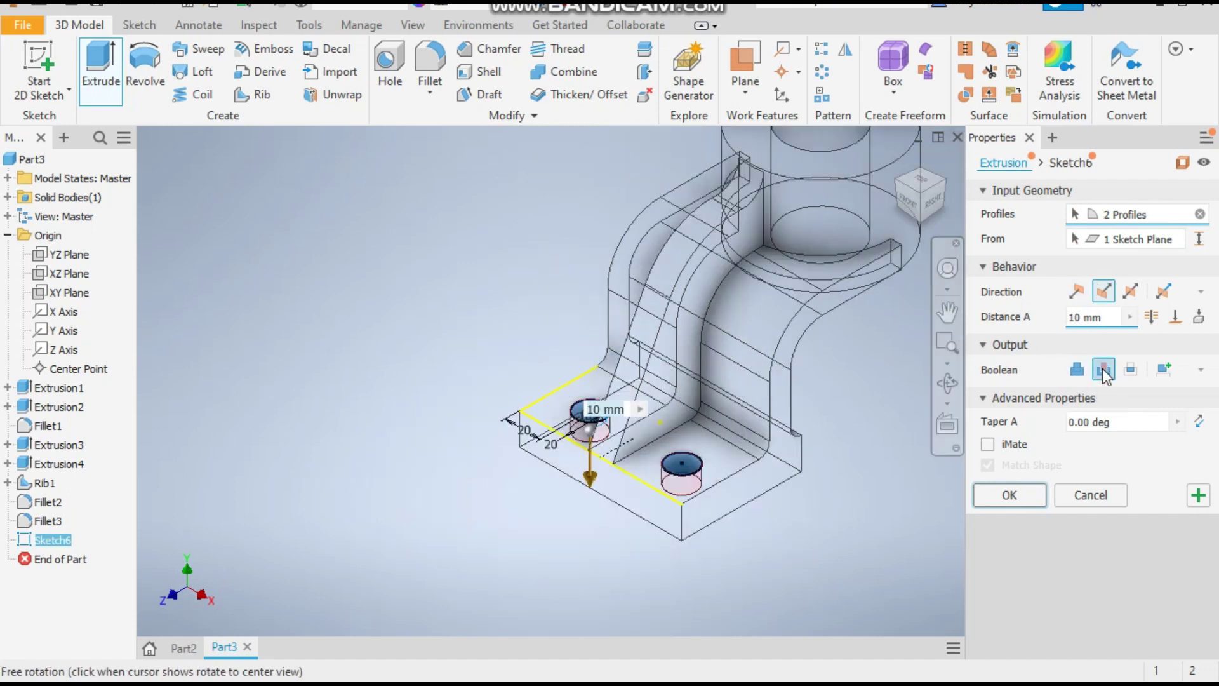
left_click(1152, 317)
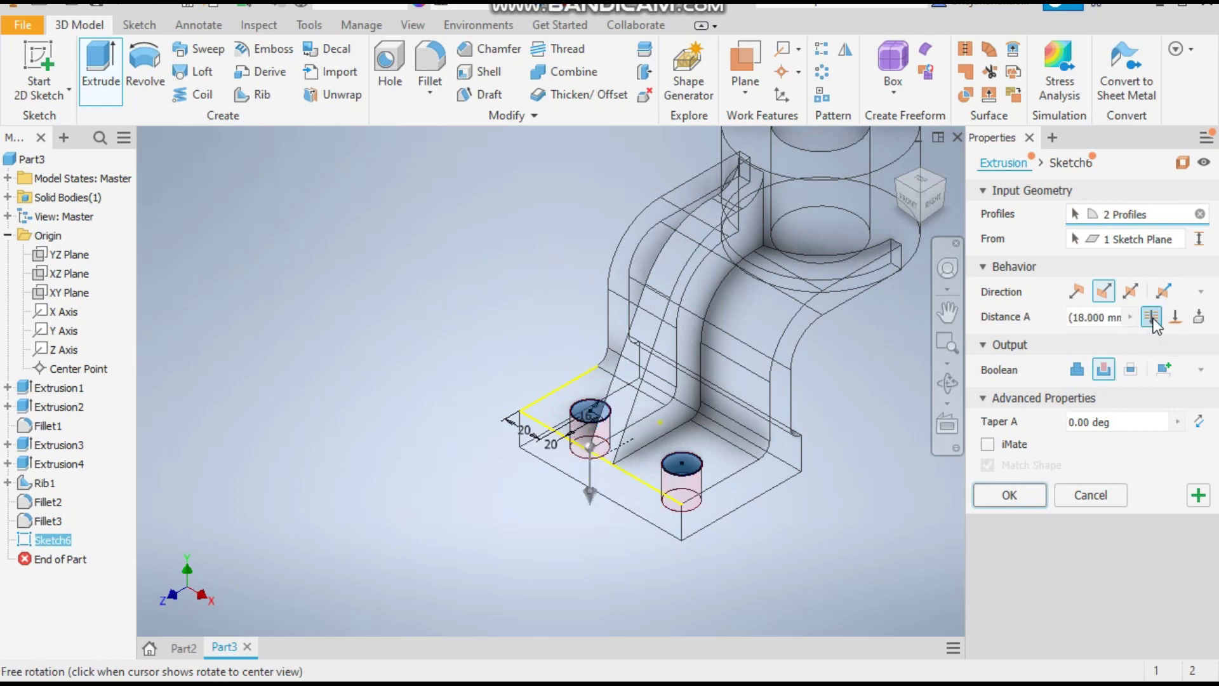
left_click(1009, 494)
scroll(411, 473, "down", 3)
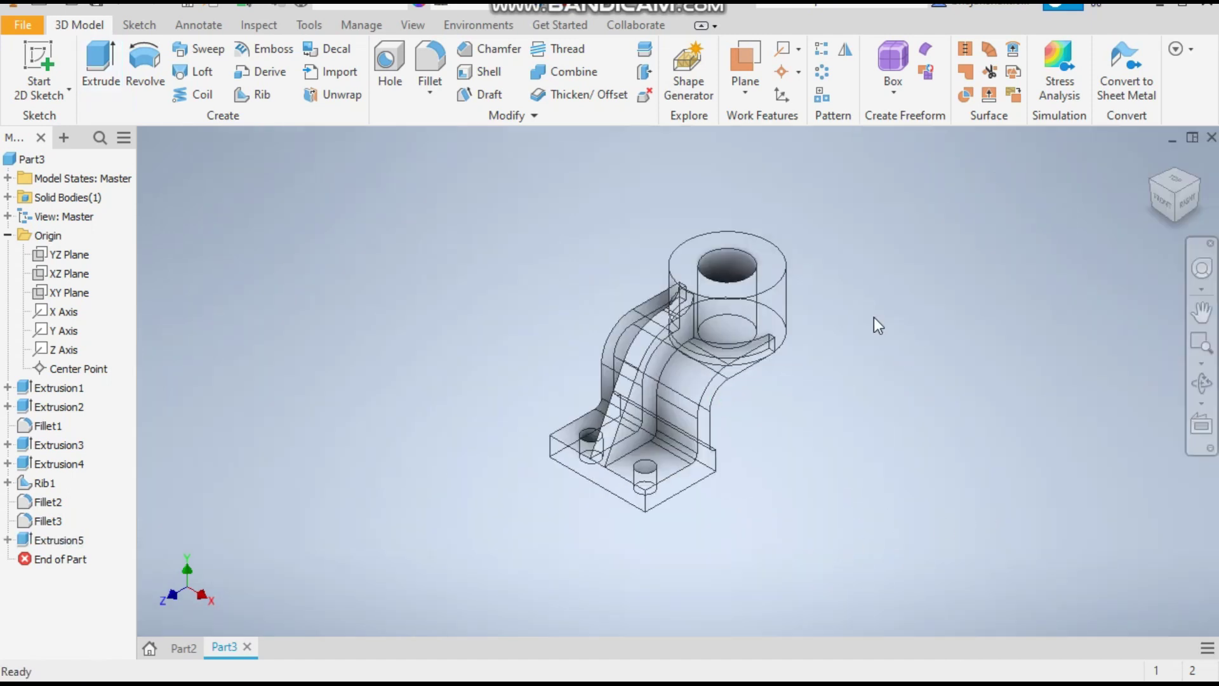
- Set the model's visual style to Shaded with Edges
left_click(413, 29)
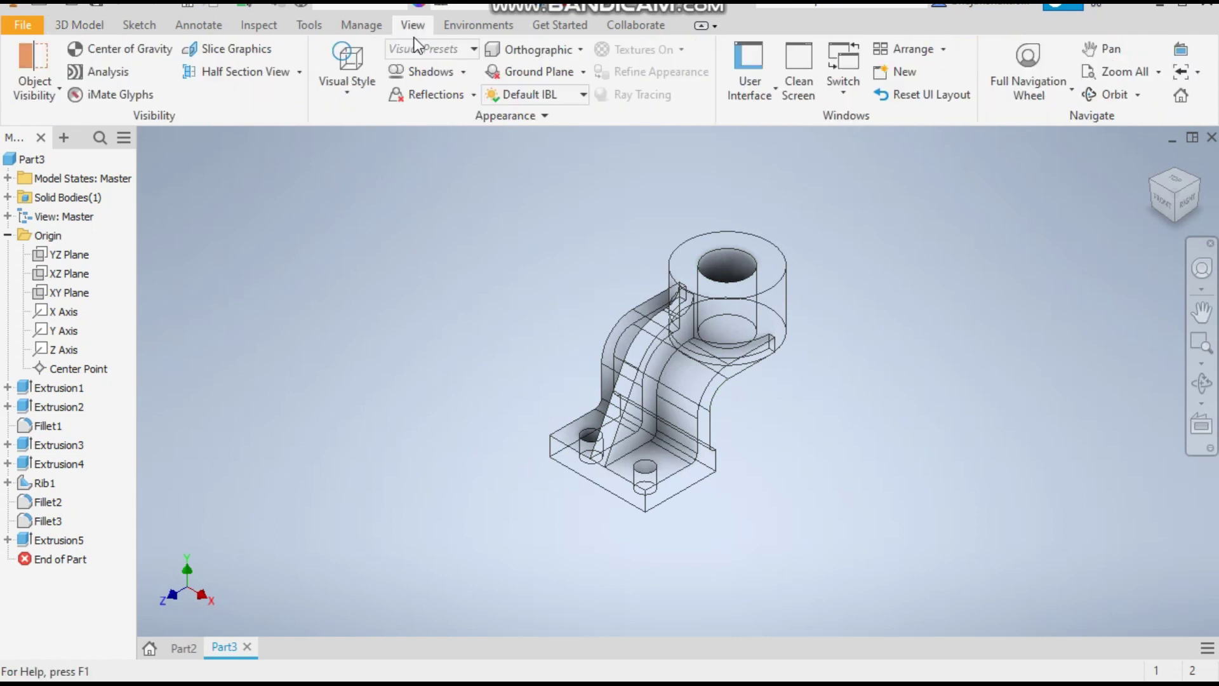
left_click(346, 86)
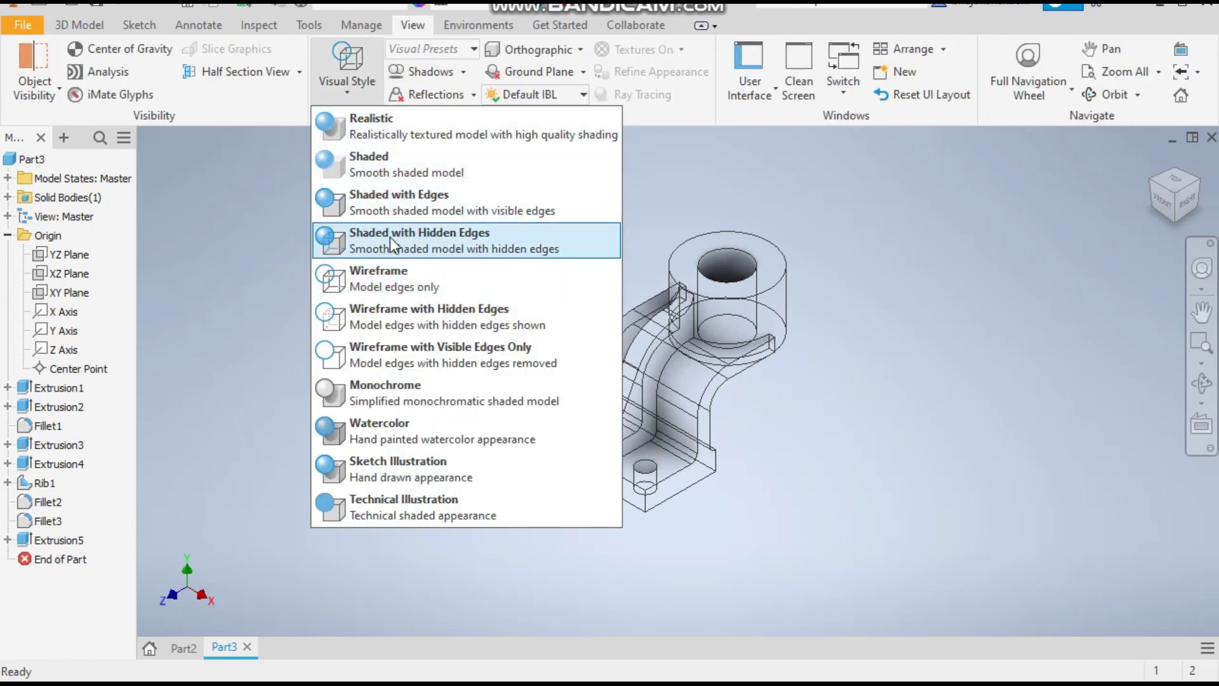
left_click(390, 202)
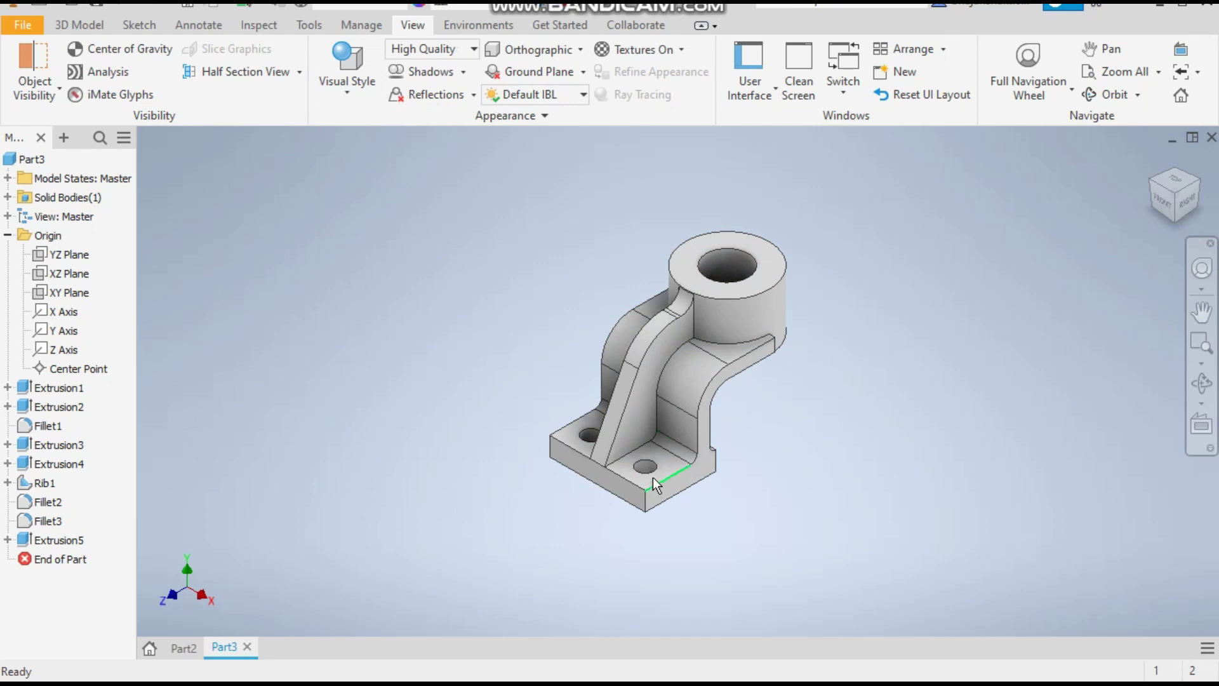
- Fillet the two vertical front corner edges of the base with a 10 mm radius
scroll(653, 478, "up", 3)
scroll(540, 555, "down", 3)
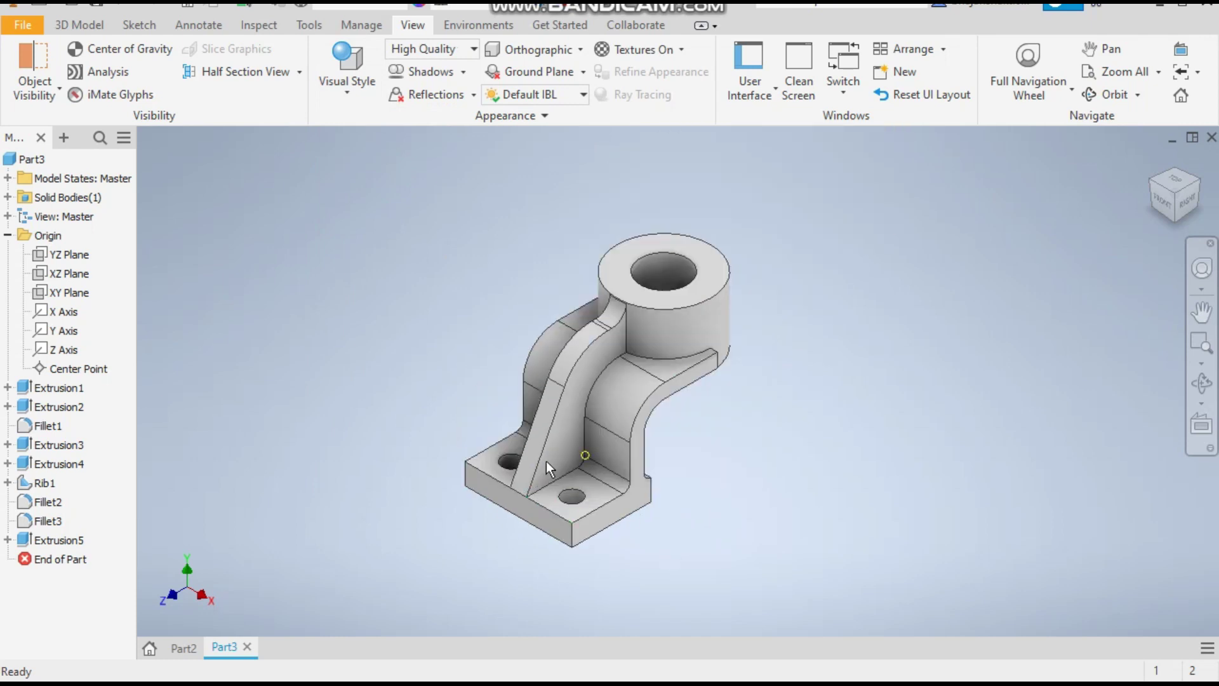
scroll(490, 529, "up", 3)
scroll(490, 530, "down", 3)
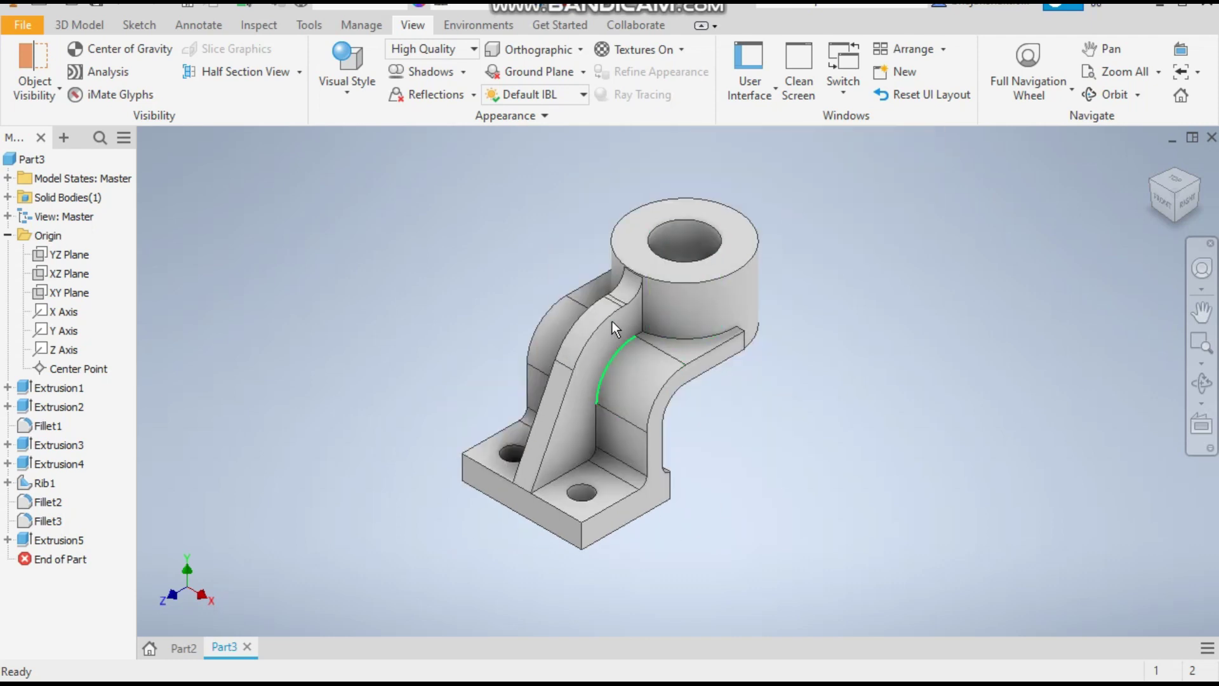
left_click(584, 537)
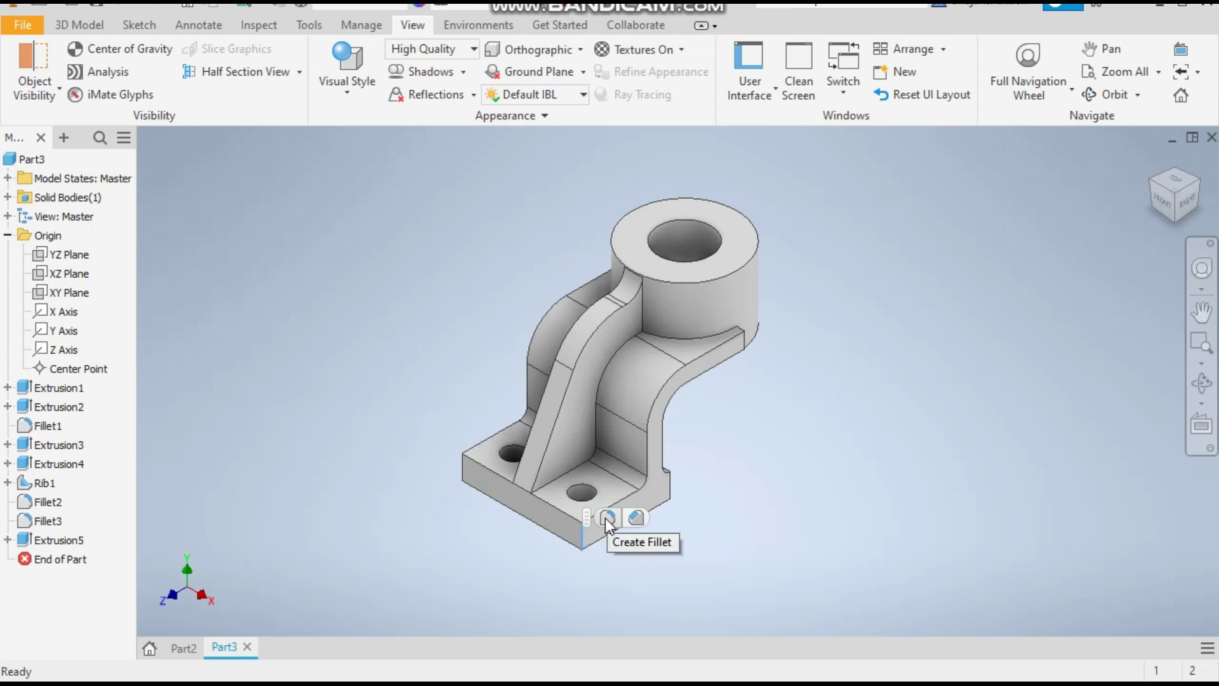
left_click(607, 518)
type("10")
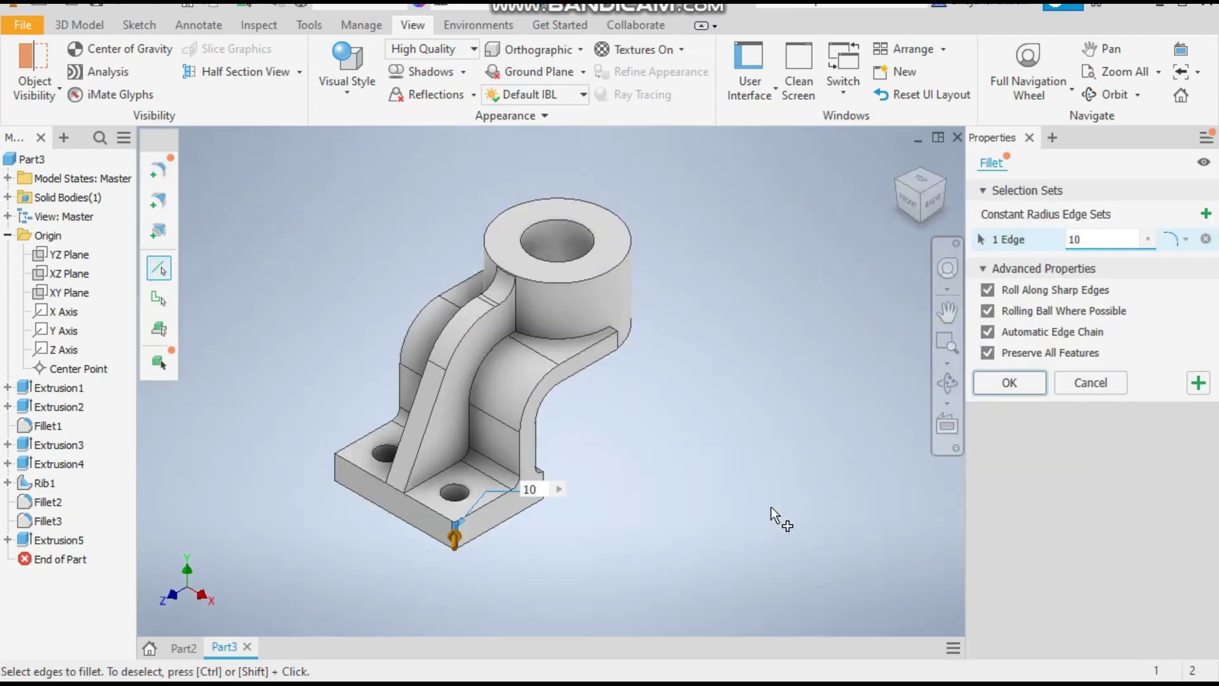
scroll(342, 452, "down", 3)
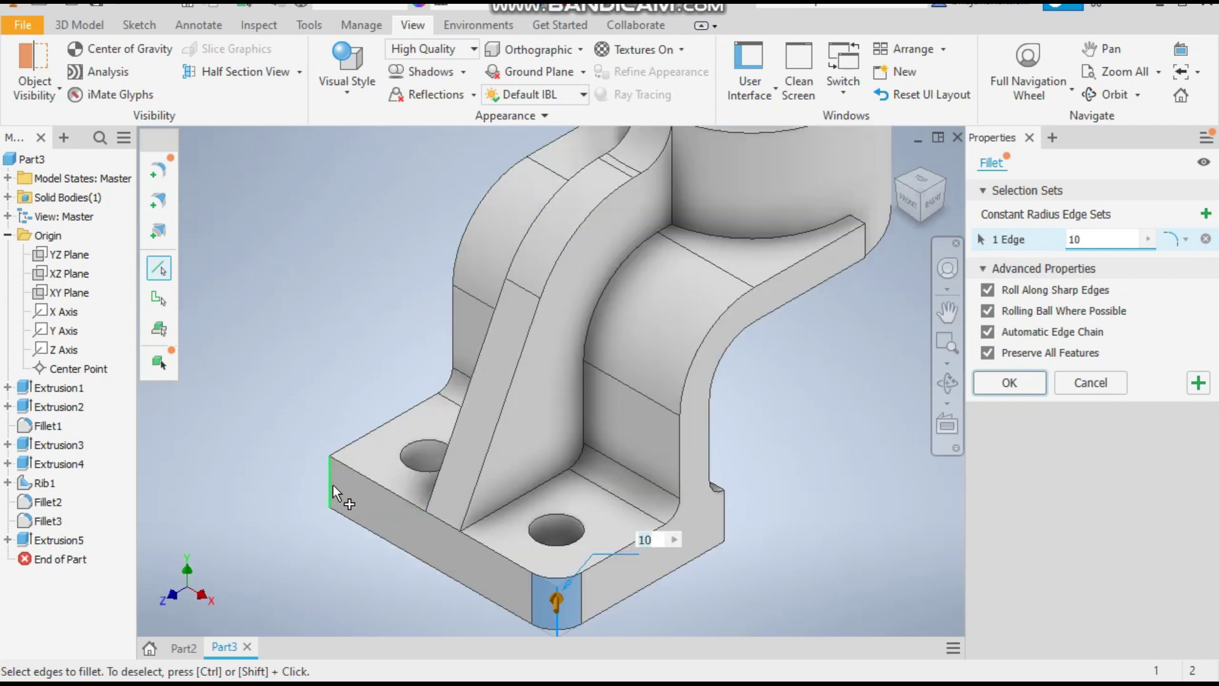
left_click(334, 486)
scroll(413, 370, "up", 3)
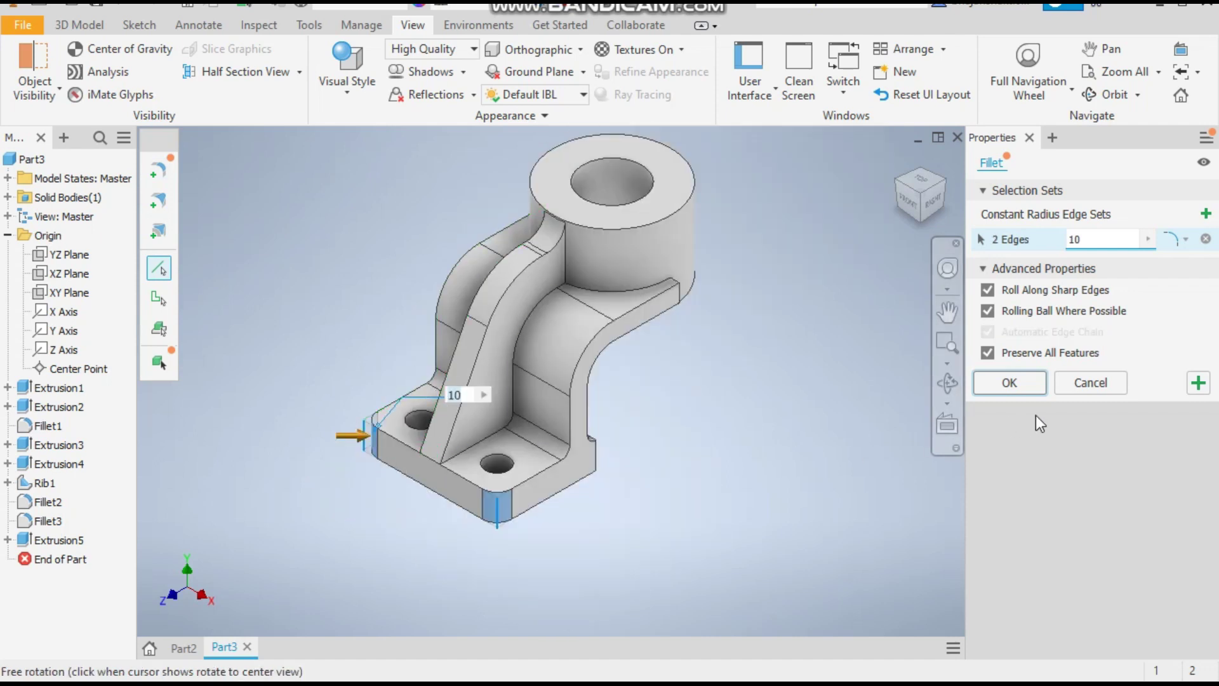
left_click(1023, 387)
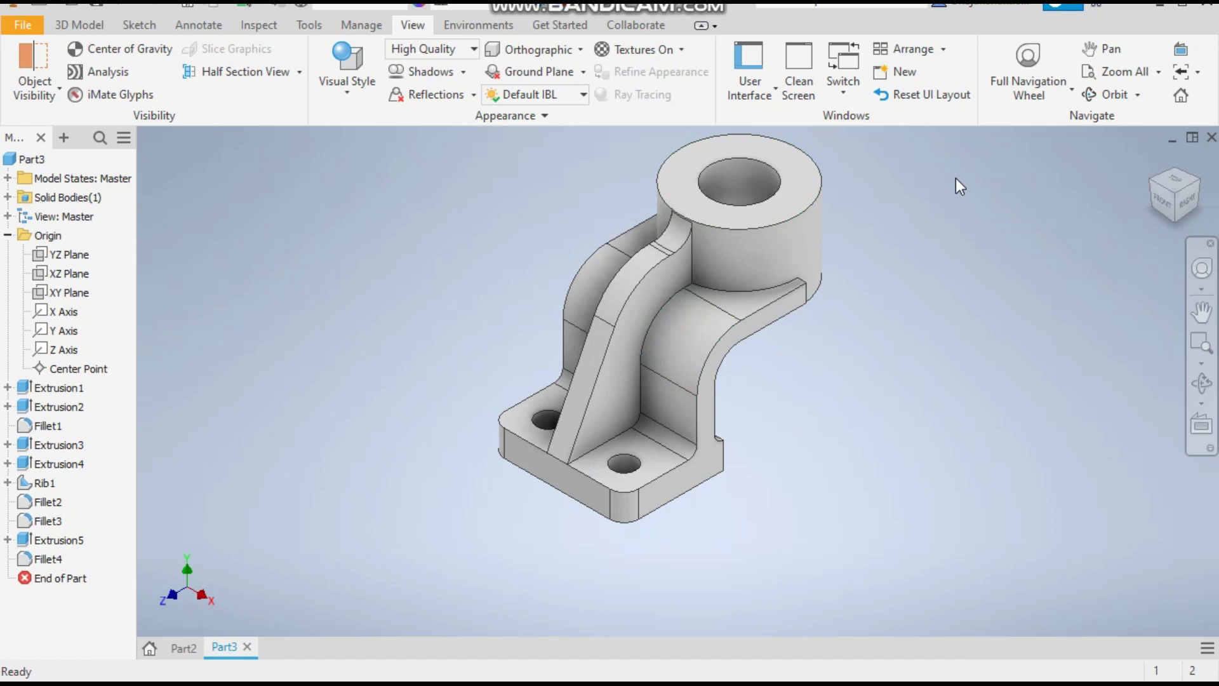
- Fillet the curved edges where the cylinder meets the arm, on both sides of the rib, with a 2 mm radius
scroll(934, 189, "down", 3)
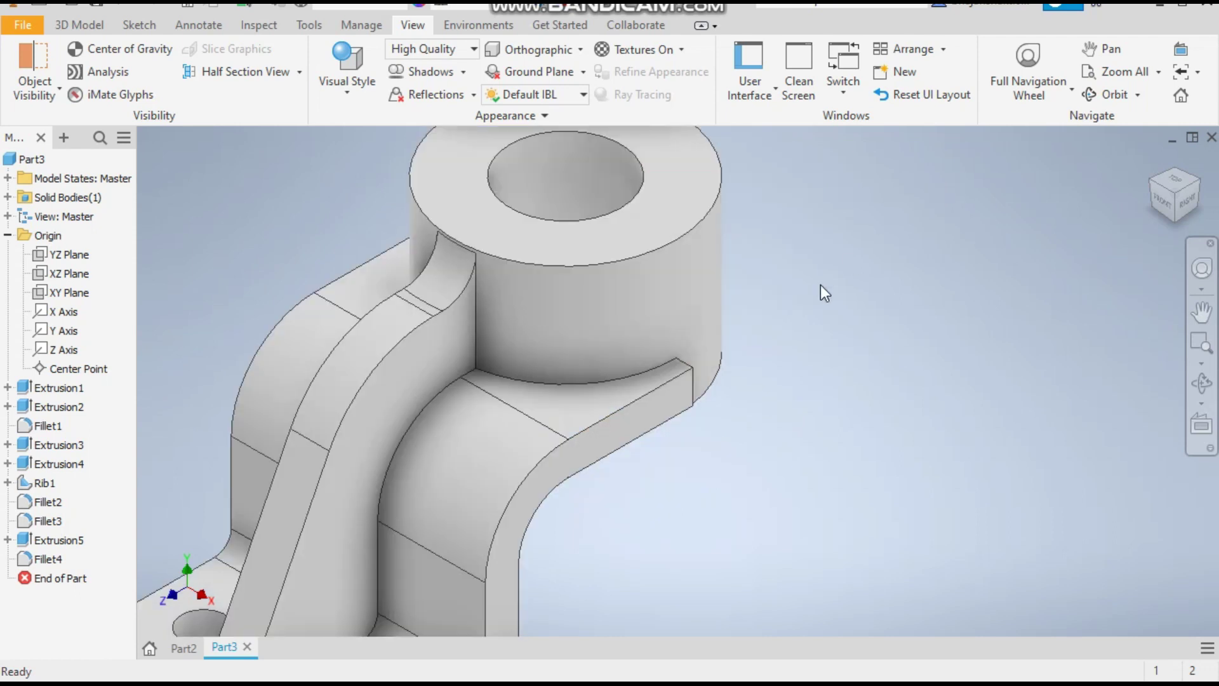
left_click(595, 383)
left_click(614, 371)
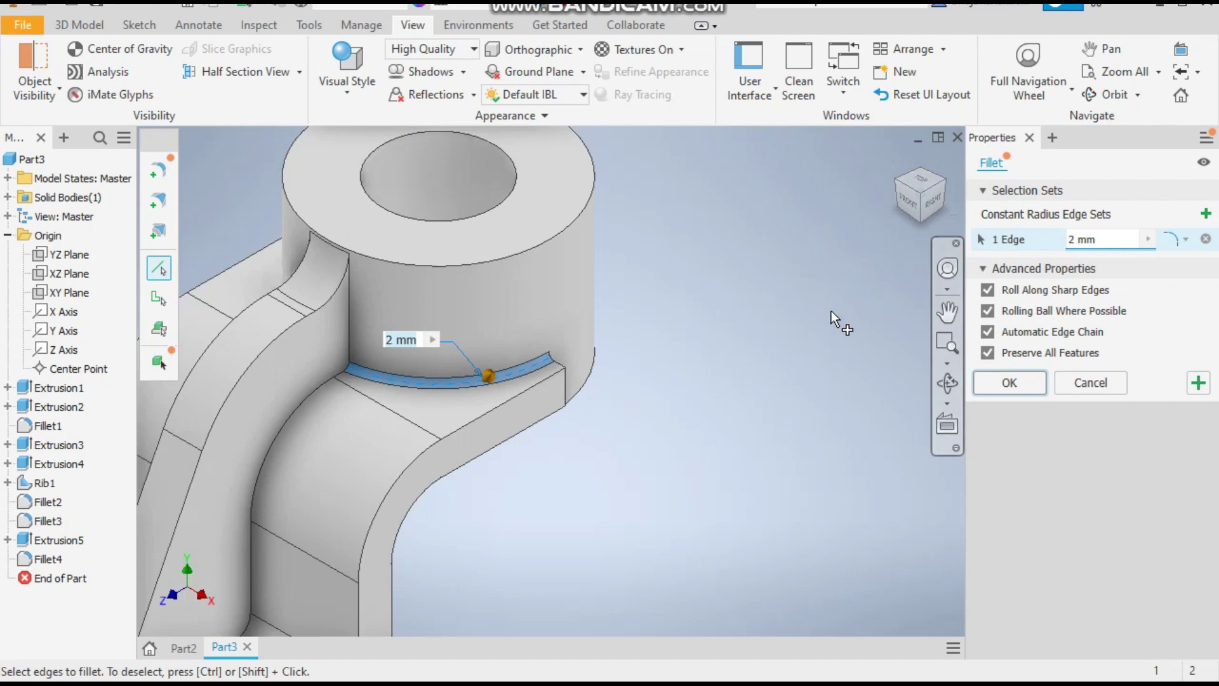
middle_click_drag(829, 310, 872, 333, "shift")
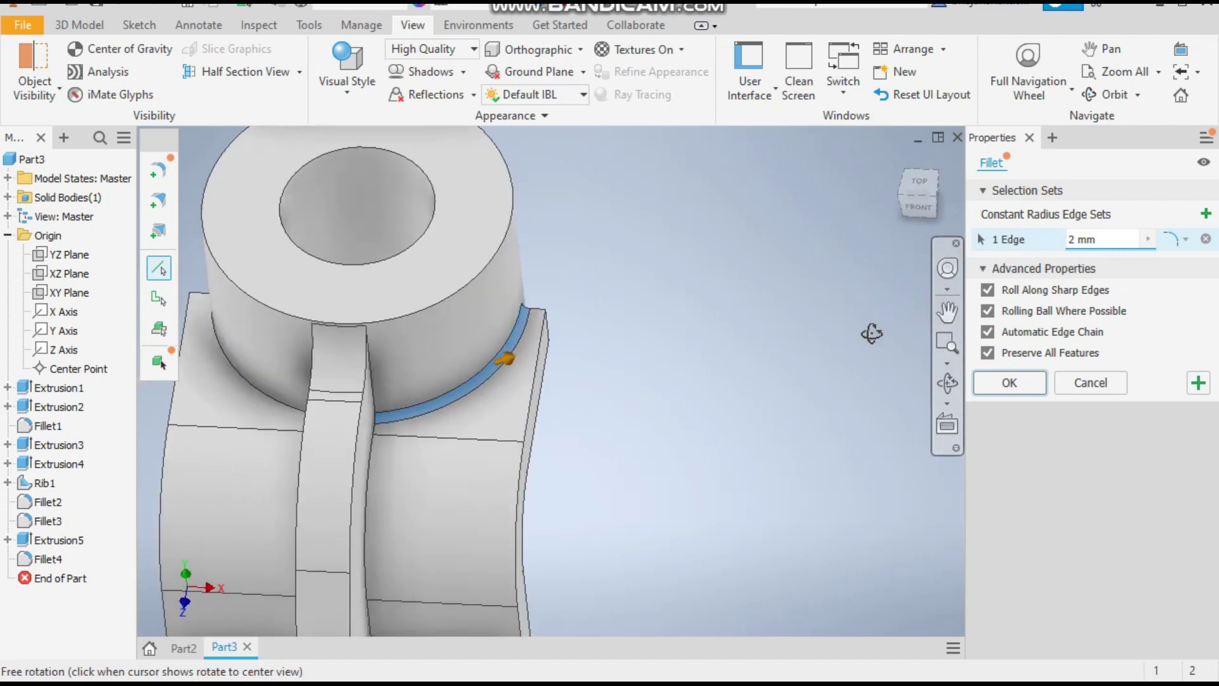
left_click(286, 408)
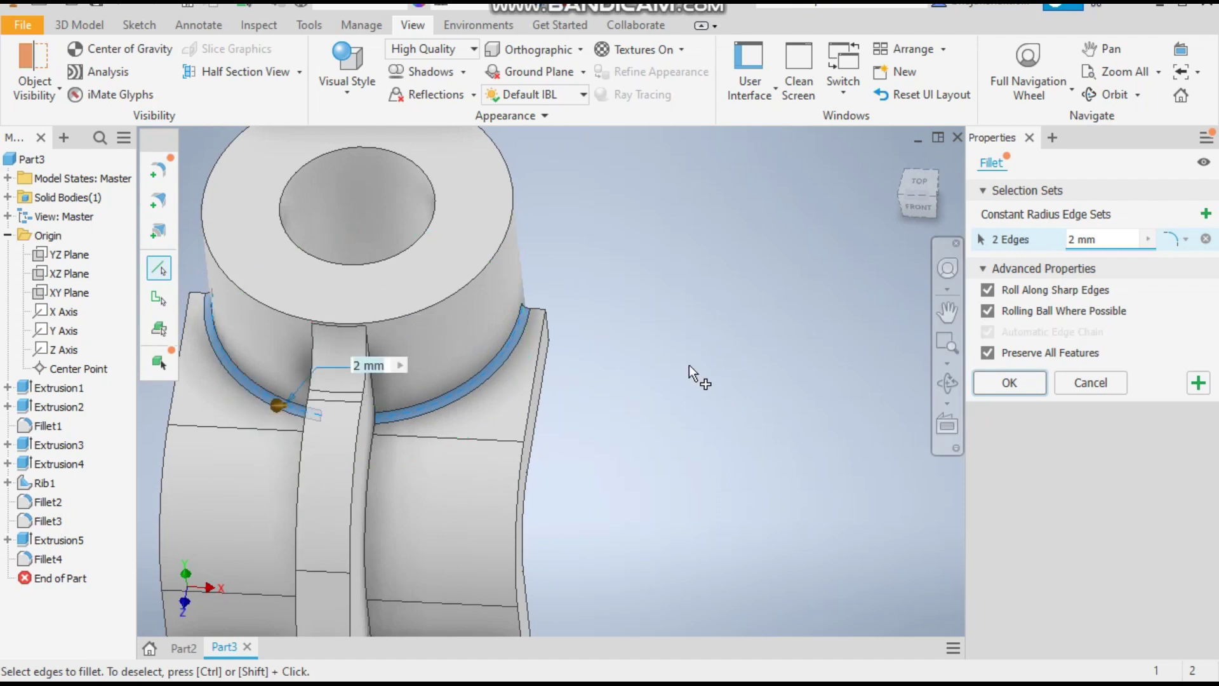
left_click(1008, 383)
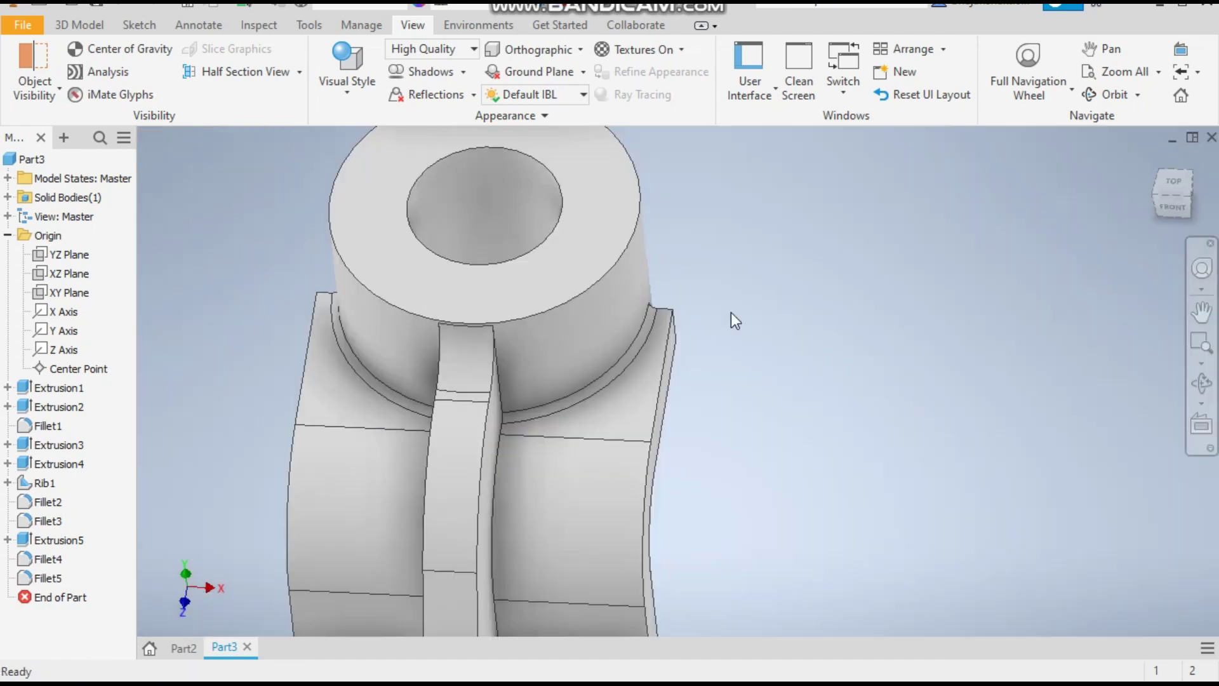
- Chamfer the top edge of the cylinder's bore with a 2 mm distance and return to the home view
scroll(713, 311, "up", 3)
left_click(616, 265)
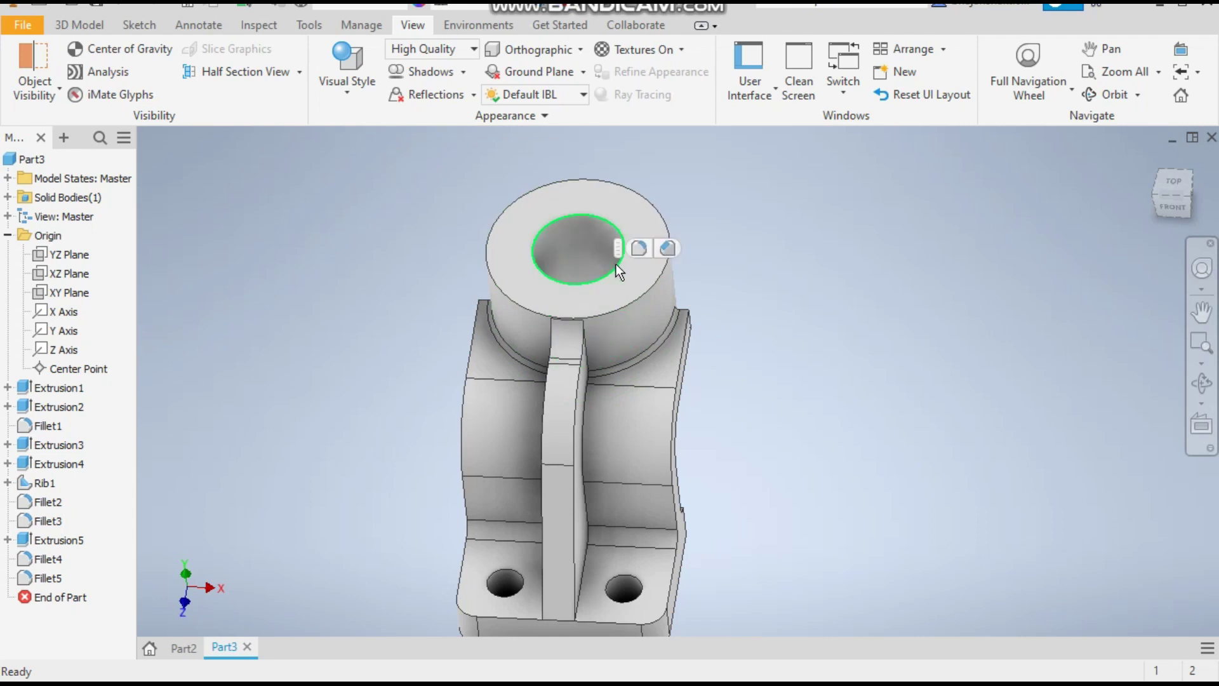
left_click(672, 250)
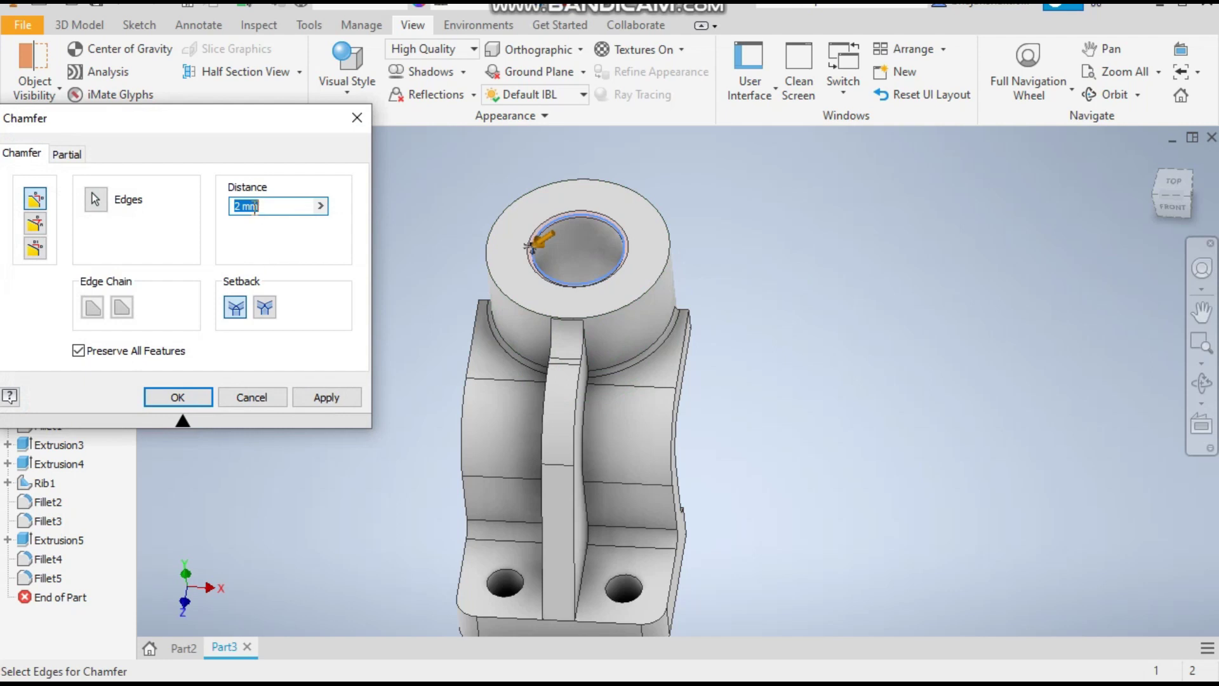
left_click(194, 400)
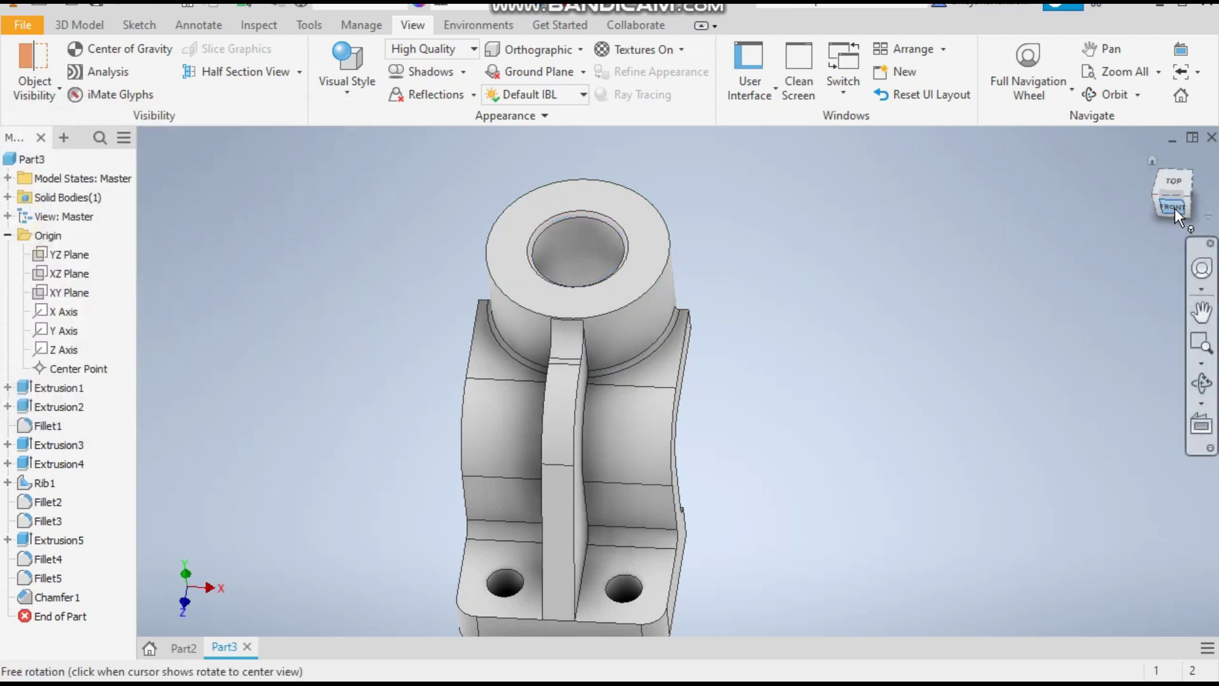
left_click_drag(1177, 208, 1053, 242)
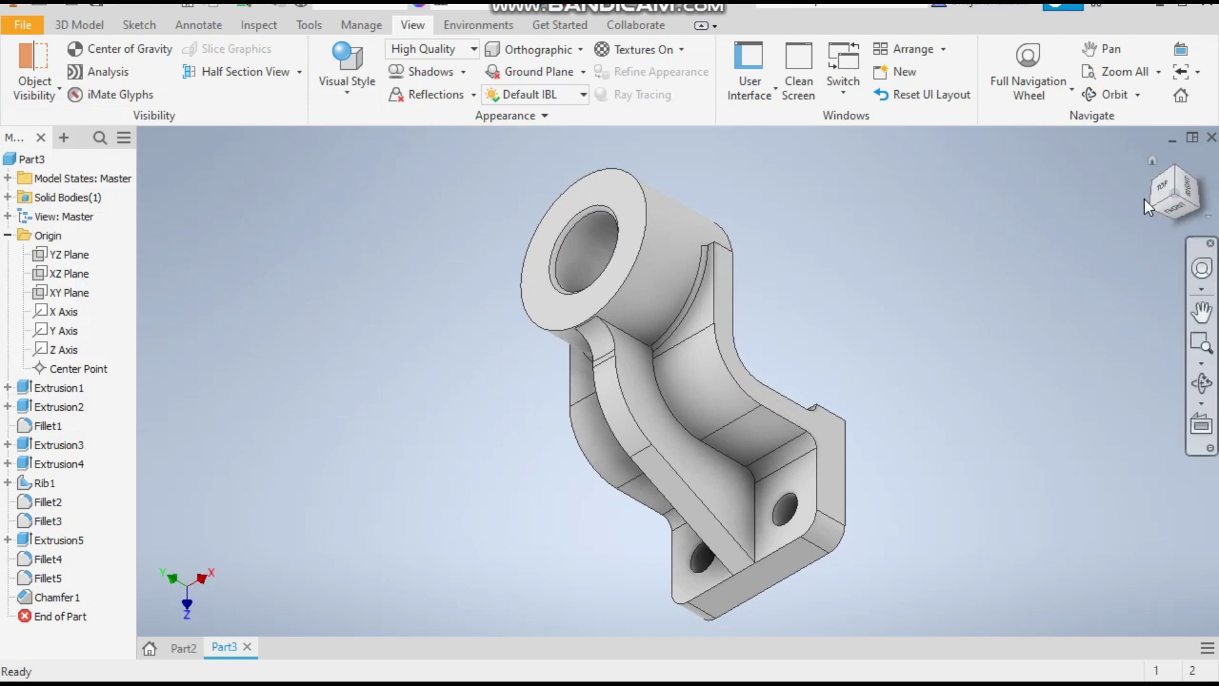
left_click(1157, 166)
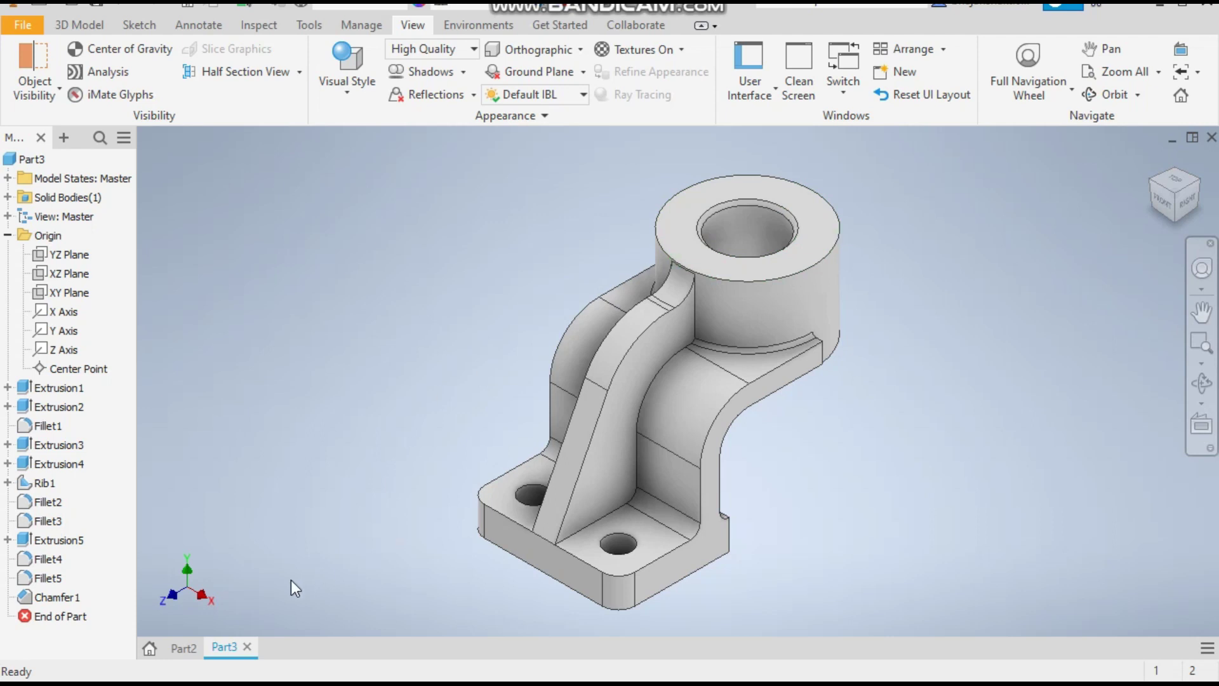
- Check the finished Part2 for reference and apply the Blue - Wall Paint - Glossy appearance to the entire Part3 model
left_click(185, 645)
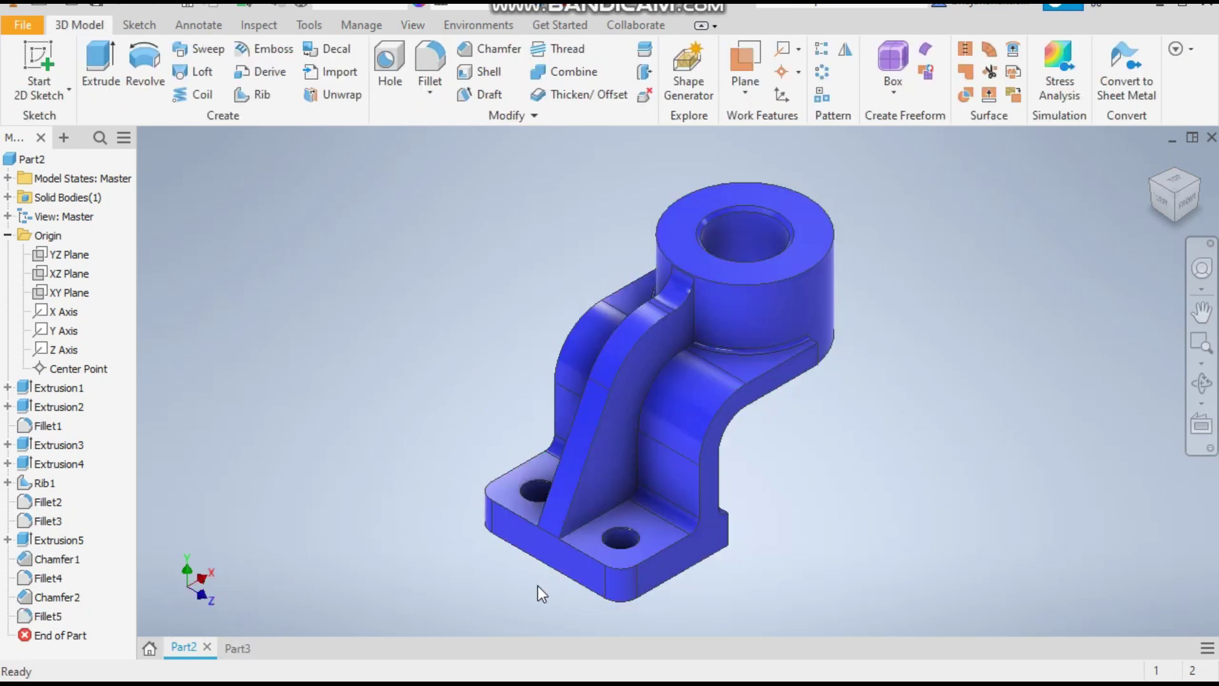
left_click(238, 649)
left_click_drag(947, 149, 339, 641)
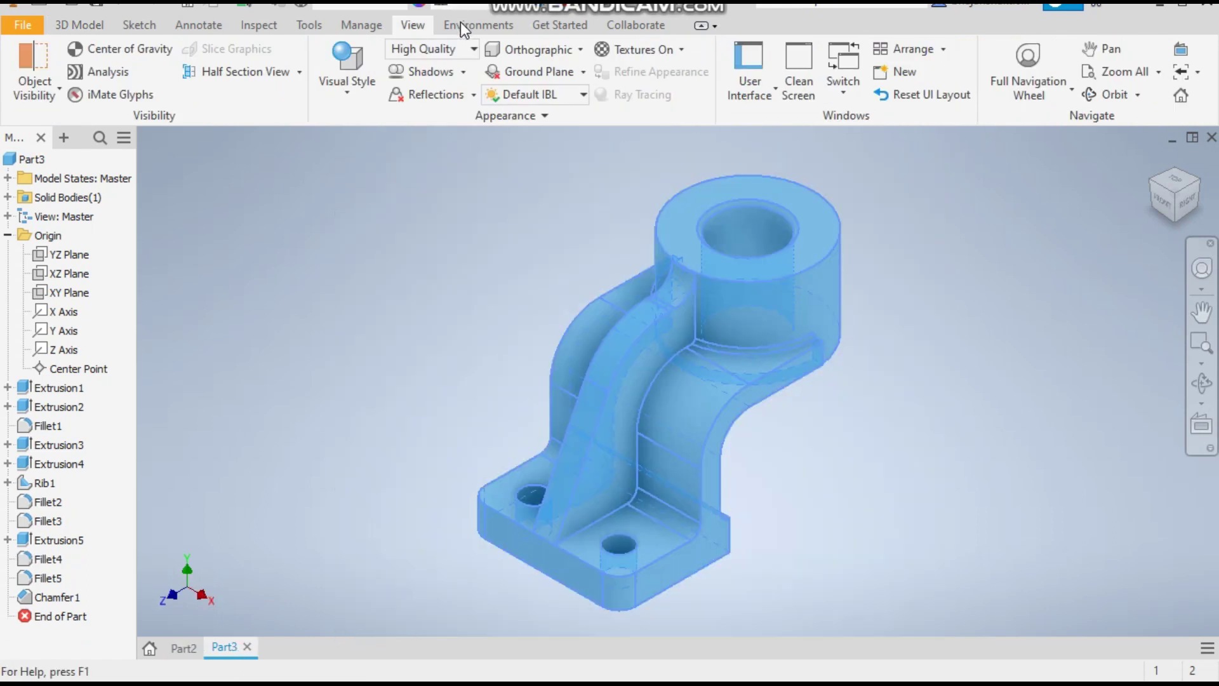
left_click(499, 5)
scroll(525, 331, "up", 5)
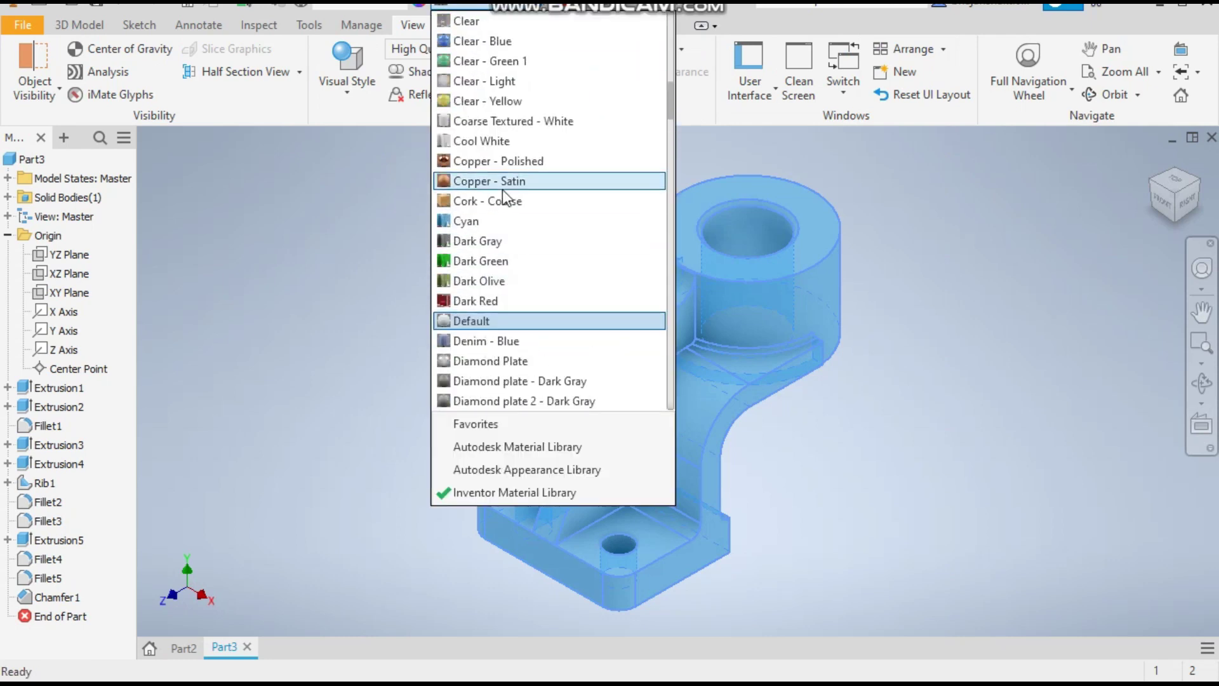
scroll(513, 246, "up", 4)
scroll(513, 246, "up", 3)
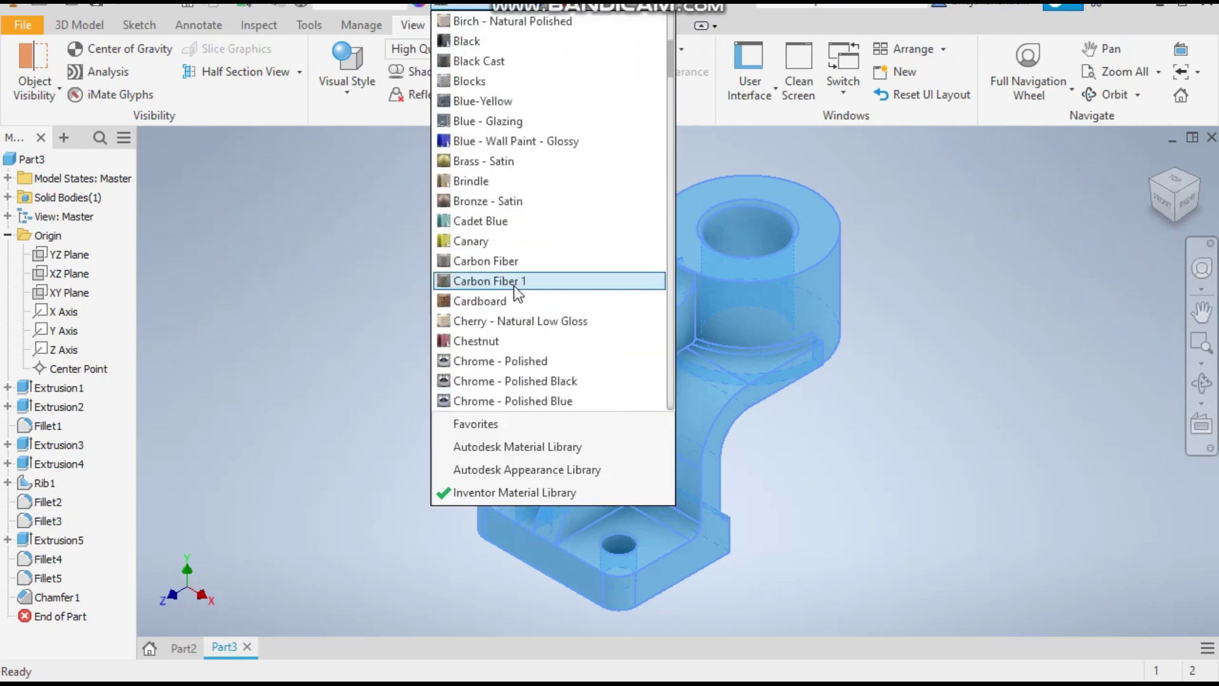
left_click(526, 142)
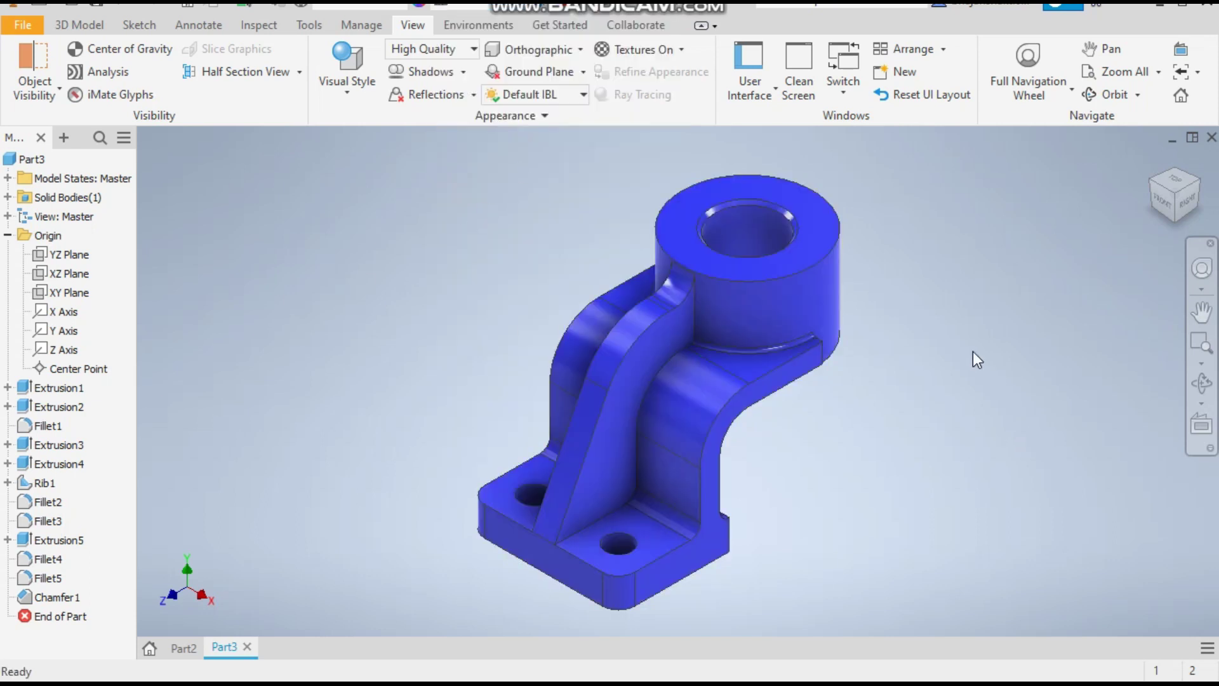